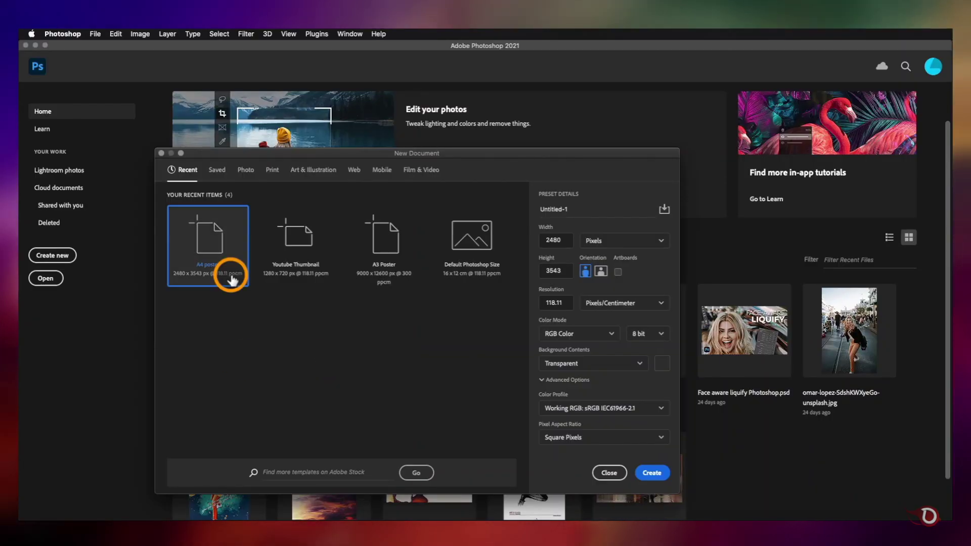
Create a 2480 x 3543 px transparent document at 118.11 pixels/centimeter and place the middle-aged man's portrait in it.
{"action": "left_click", "coordinate": [652, 473]}
{"action": "scroll", "coordinate": [431, 309], "scroll_direction": "up", "scroll_amount": 1}
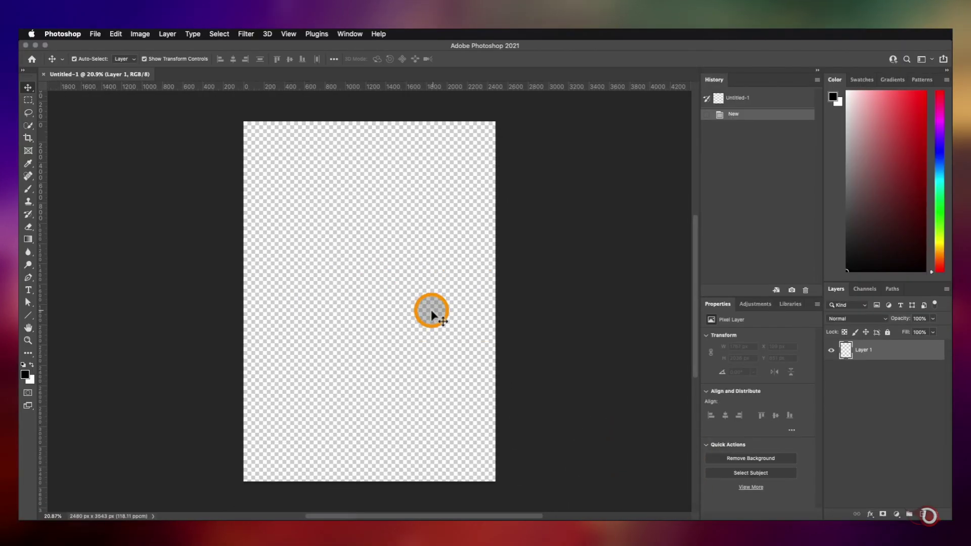
{"action": "left_click", "coordinate": [850, 521]}
{"action": "left_click_drag", "start_coordinate": [860, 401], "coordinate": [363, 290]}
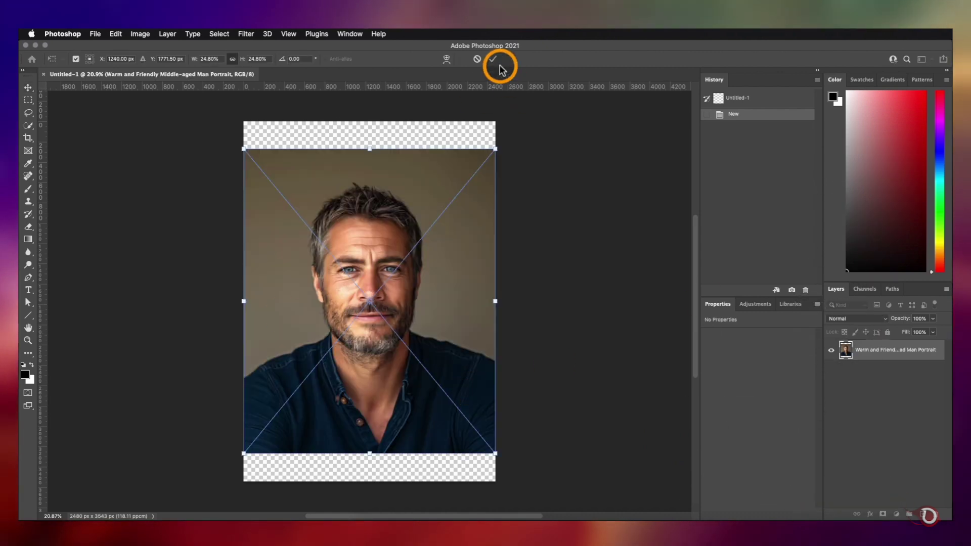
{"action": "left_click", "coordinate": [492, 58]}
{"action": "key", "text": "super+equal"}
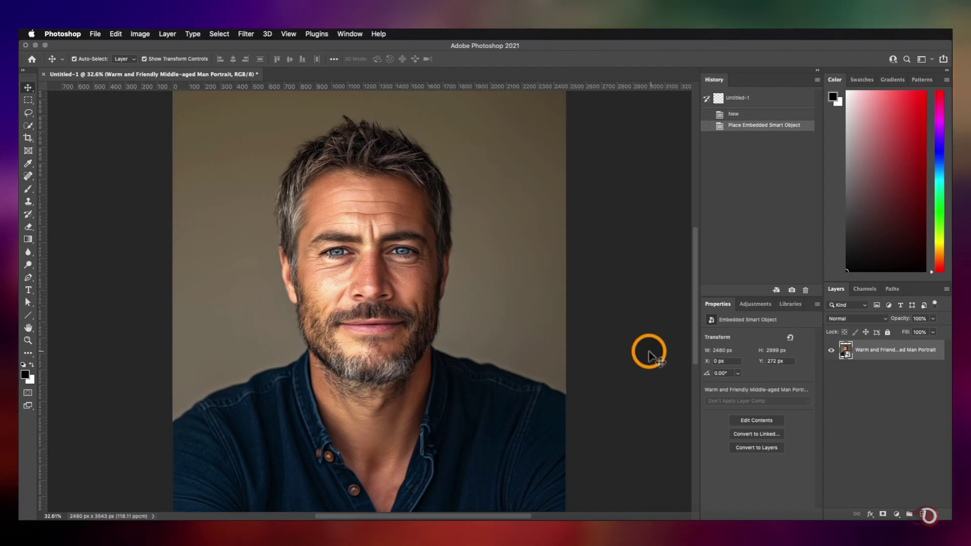
{"action": "left_click", "coordinate": [649, 354]}
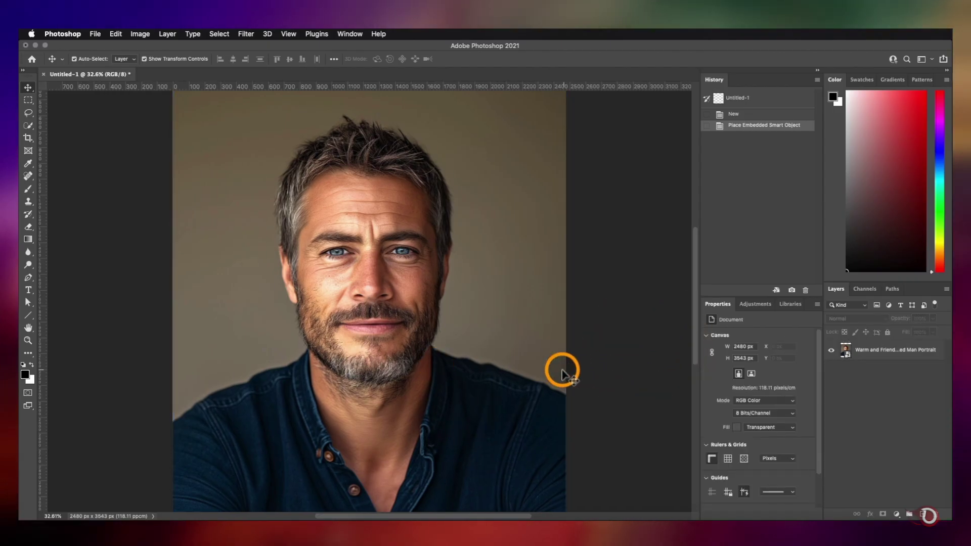
{"action": "key", "text": "super+0"}
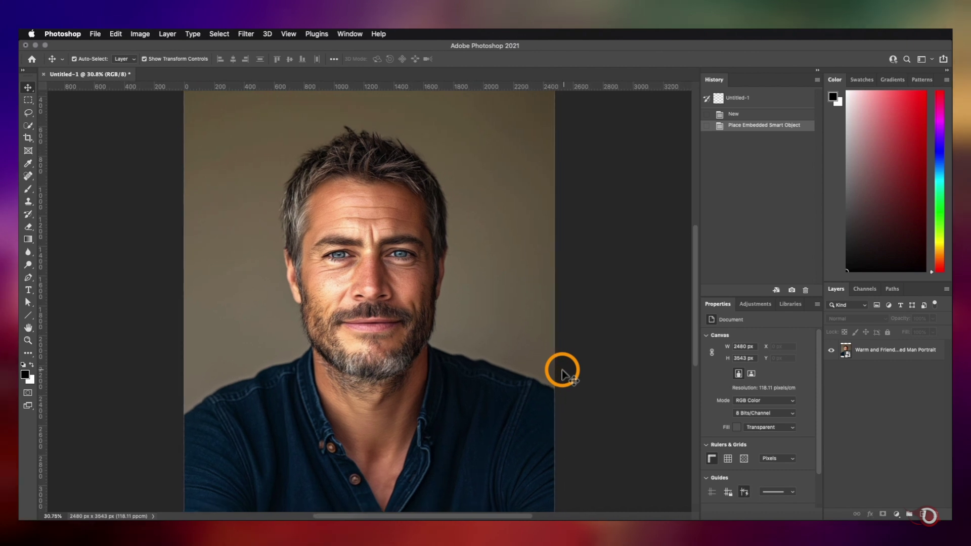
{"action": "scroll", "coordinate": [562, 370], "scroll_direction": "down", "scroll_amount": 1}
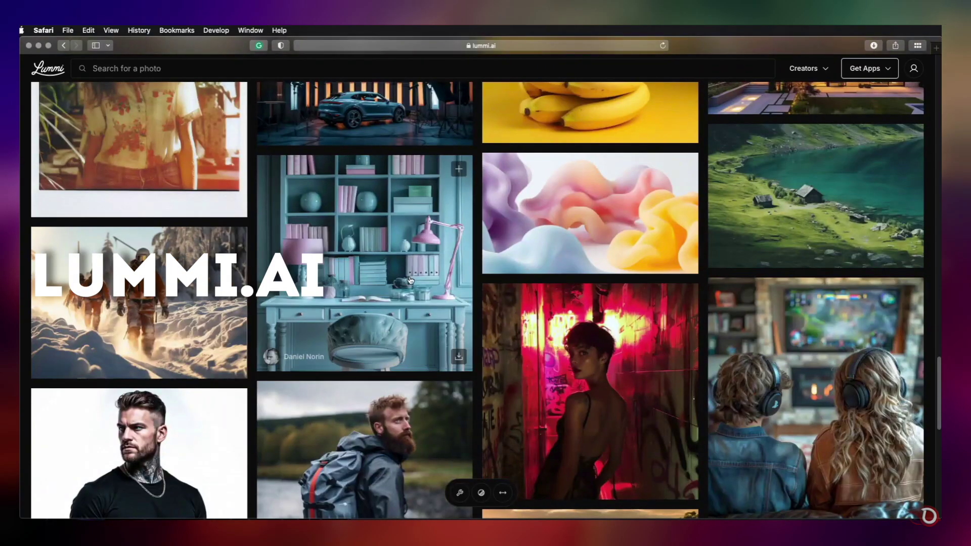
Switch to Safari and browse Lummi.ai, searching its photo library for "portraits".
{"action": "scroll", "coordinate": [411, 281], "scroll_direction": "down", "scroll_amount": 10}
{"action": "scroll", "coordinate": [411, 281], "scroll_direction": "down", "scroll_amount": 10}
{"action": "scroll", "coordinate": [411, 281], "scroll_direction": "up", "scroll_amount": 20}
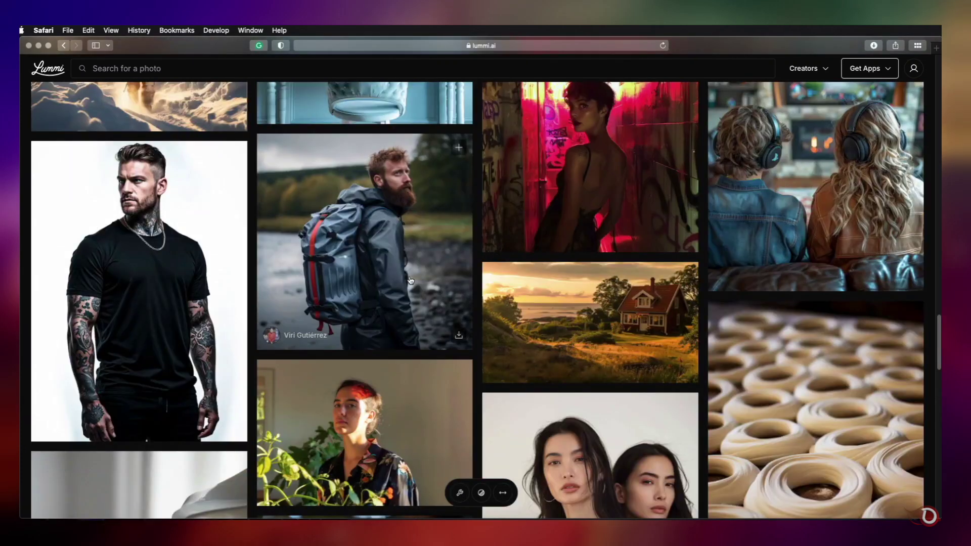
{"action": "left_click", "coordinate": [391, 68]}
{"action": "type", "text": "portraits"}
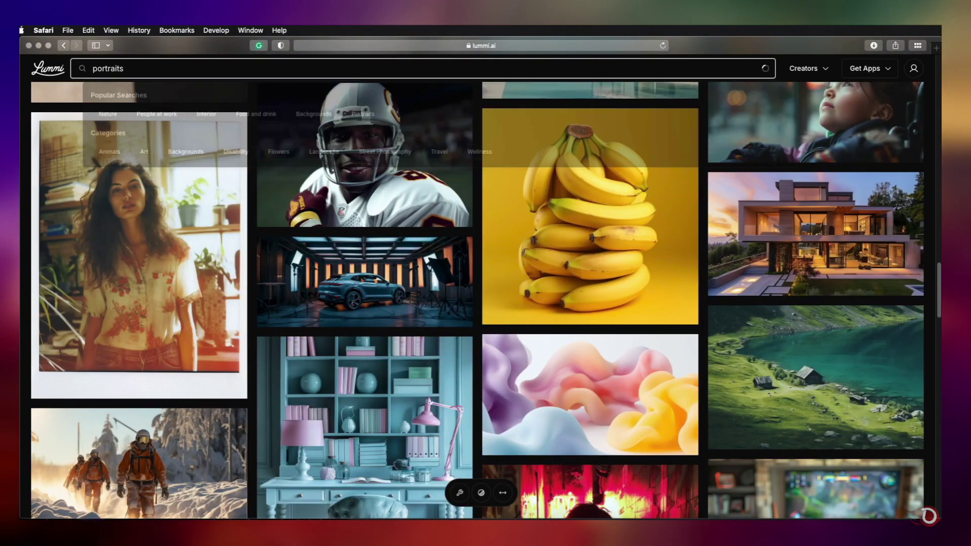
{"action": "key", "text": "Return"}
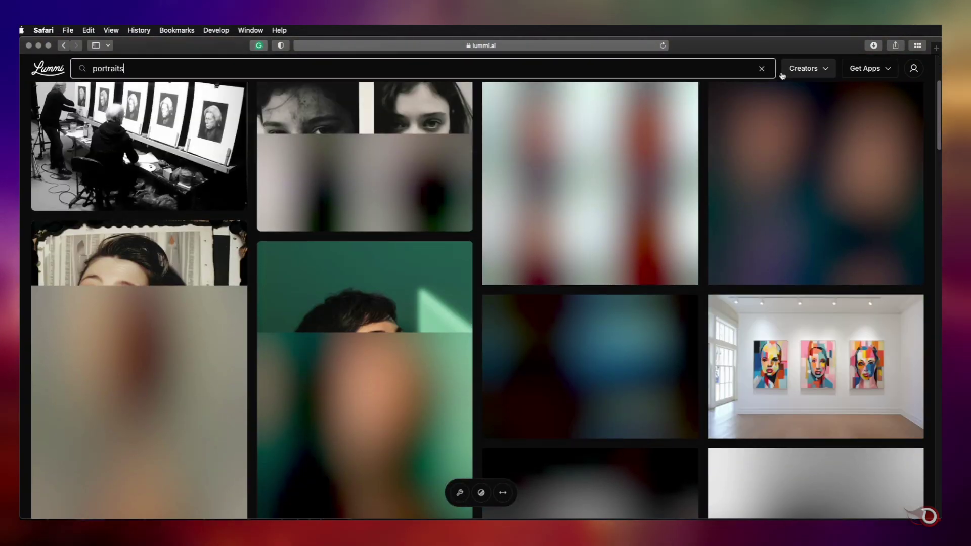
{"action": "scroll", "coordinate": [650, 216], "scroll_direction": "down", "scroll_amount": 6}
{"action": "scroll", "coordinate": [649, 216], "scroll_direction": "down", "scroll_amount": 20}
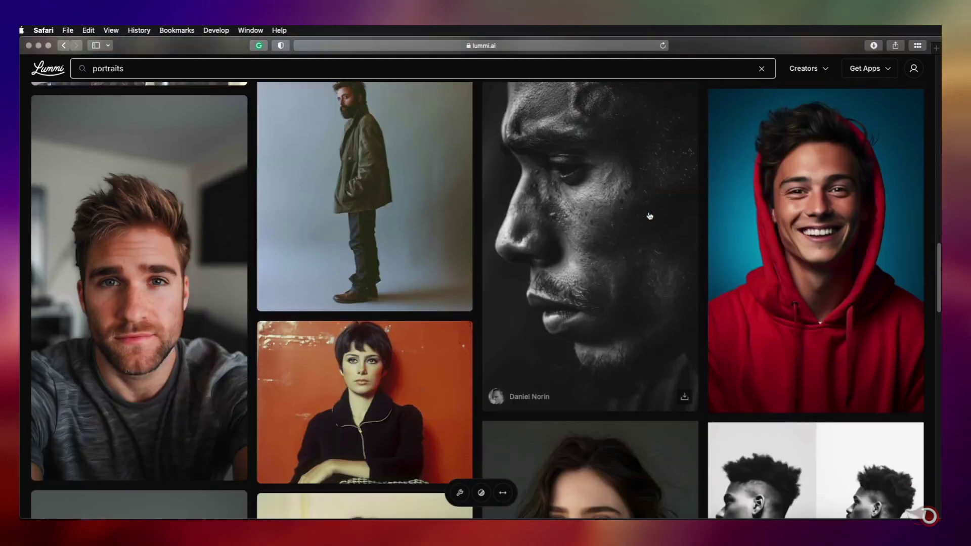
{"action": "scroll", "coordinate": [650, 216], "scroll_direction": "down", "scroll_amount": 20}
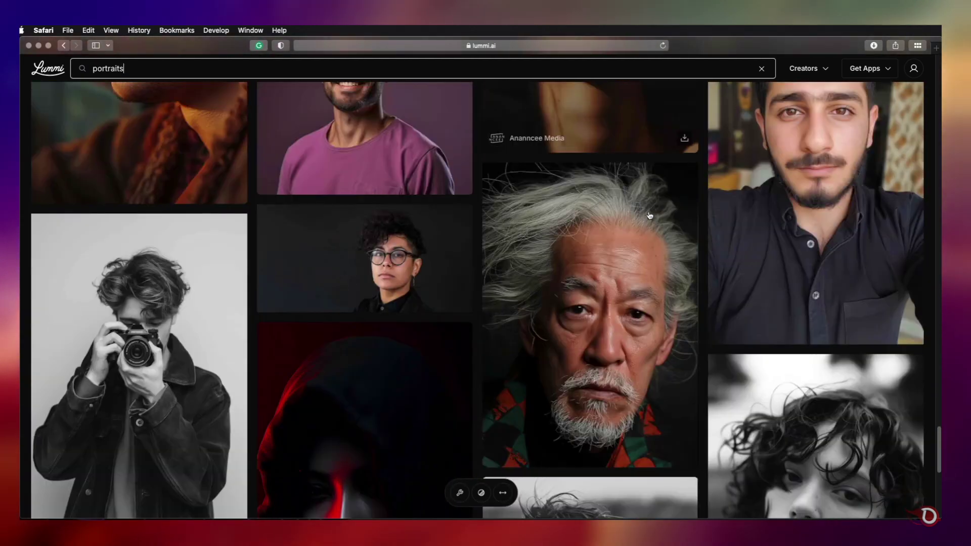
Back in Photoshop, select the man with Select Subject, touch up the edge beside his ear, and add a layer mask from the selection.
{"action": "left_click", "coordinate": [29, 133]}
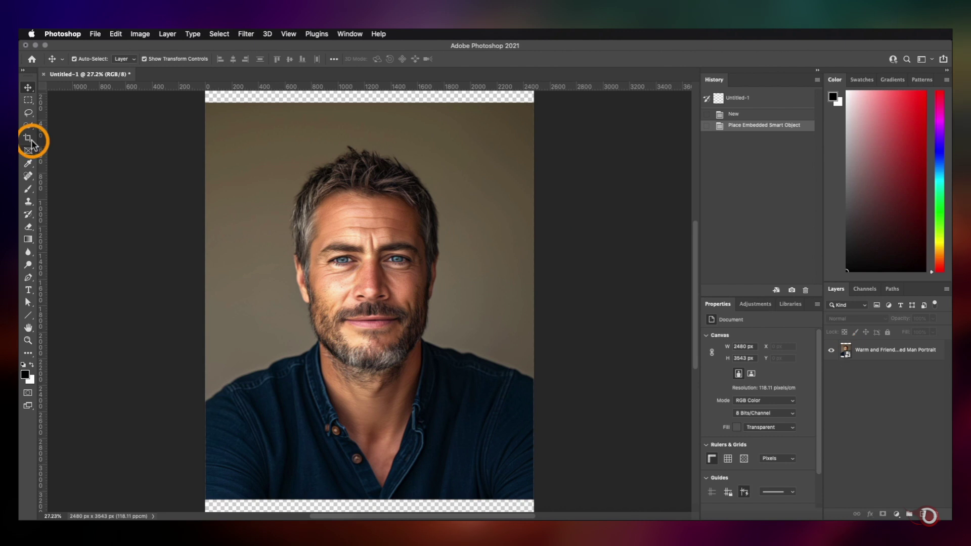
{"action": "left_click", "coordinate": [303, 59]}
{"action": "scroll", "coordinate": [365, 293], "scroll_direction": "up", "scroll_amount": 8}
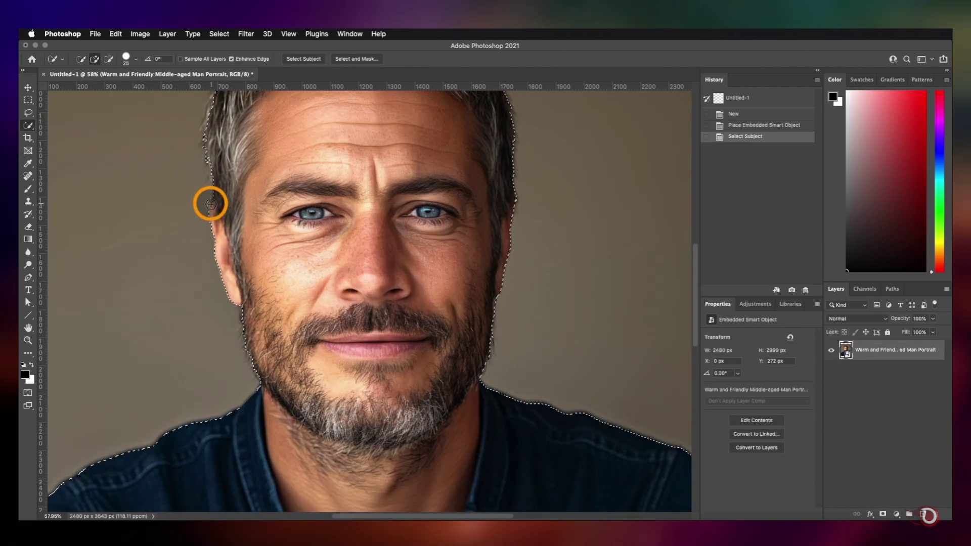
{"action": "left_click_drag", "start_coordinate": [210, 204], "coordinate": [212, 223]}
{"action": "scroll", "coordinate": [269, 312], "scroll_direction": "down", "scroll_amount": 3}
{"action": "scroll", "coordinate": [268, 312], "scroll_direction": "up", "scroll_amount": 10}
{"action": "left_click", "coordinate": [883, 514]}
In Select and Mask, preview the mask as Overlay and refine its edges along the man's hair and the sides of his head.
{"action": "left_click", "coordinate": [357, 59]}
{"action": "left_click", "coordinate": [28, 100]}
{"action": "left_click", "coordinate": [852, 125]}
{"action": "left_click", "coordinate": [860, 186]}
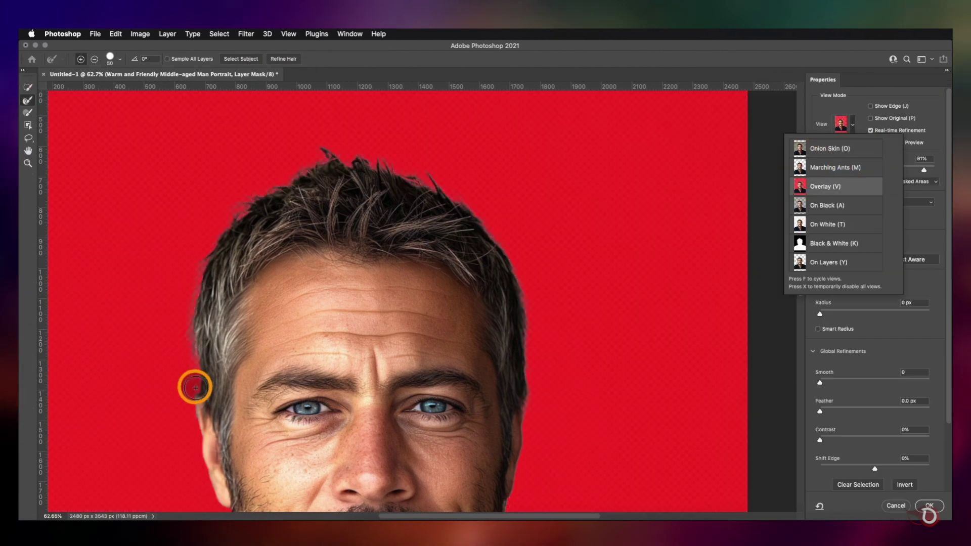
{"action": "left_click_drag", "start_coordinate": [207, 290], "coordinate": [224, 242]}
{"action": "left_click_drag", "start_coordinate": [277, 183], "coordinate": [262, 196]}
{"action": "scroll", "coordinate": [402, 255], "scroll_direction": "down", "scroll_amount": 5}
{"action": "left_click_drag", "start_coordinate": [520, 308], "coordinate": [520, 335]}
{"action": "scroll", "coordinate": [519, 333], "scroll_direction": "down", "scroll_amount": 3}
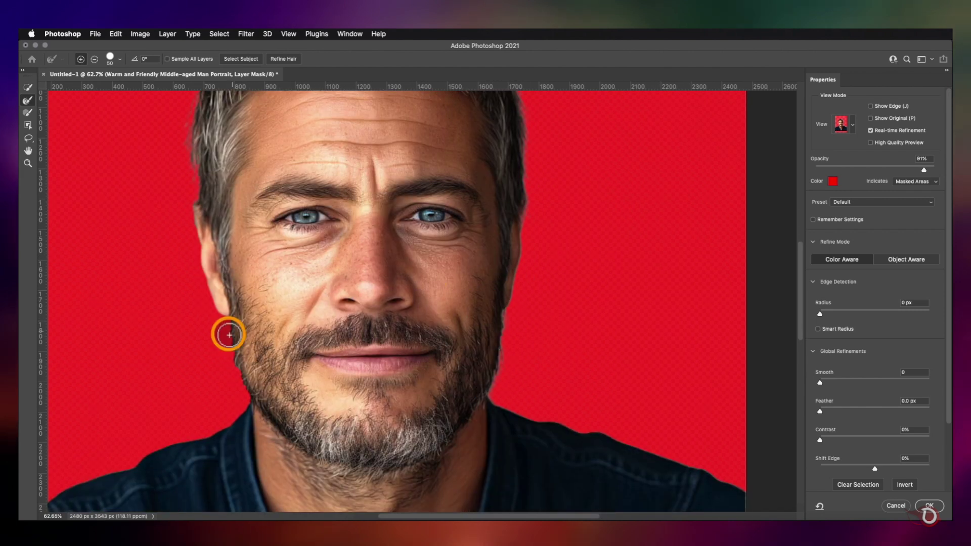
{"action": "scroll", "coordinate": [219, 307], "scroll_direction": "up", "scroll_amount": 1}
{"action": "scroll", "coordinate": [575, 378], "scroll_direction": "up", "scroll_amount": 5}
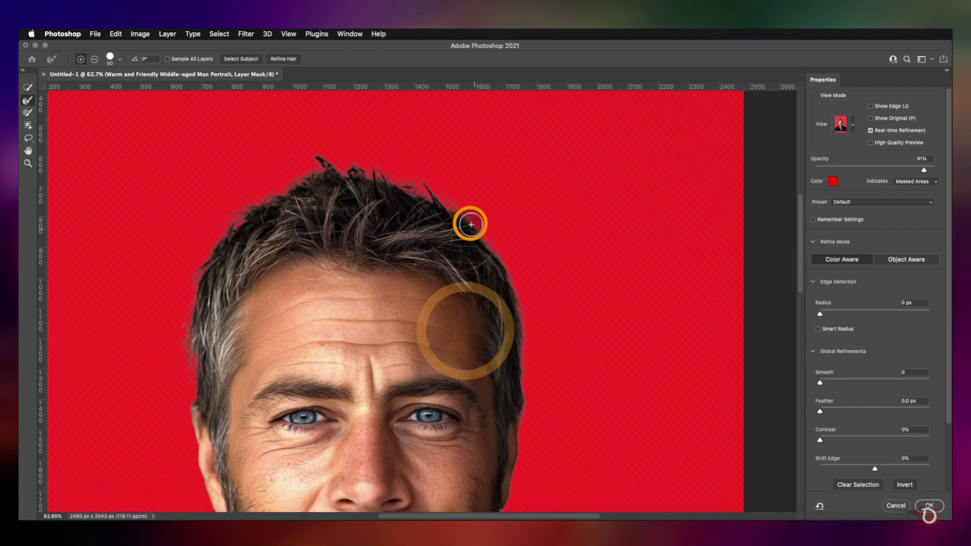
Check the head and shoulder edges in the Black & White view and apply the mask refinement.
{"action": "key", "text": "k"}
{"action": "scroll", "coordinate": [360, 130], "scroll_direction": "down", "scroll_amount": 8}
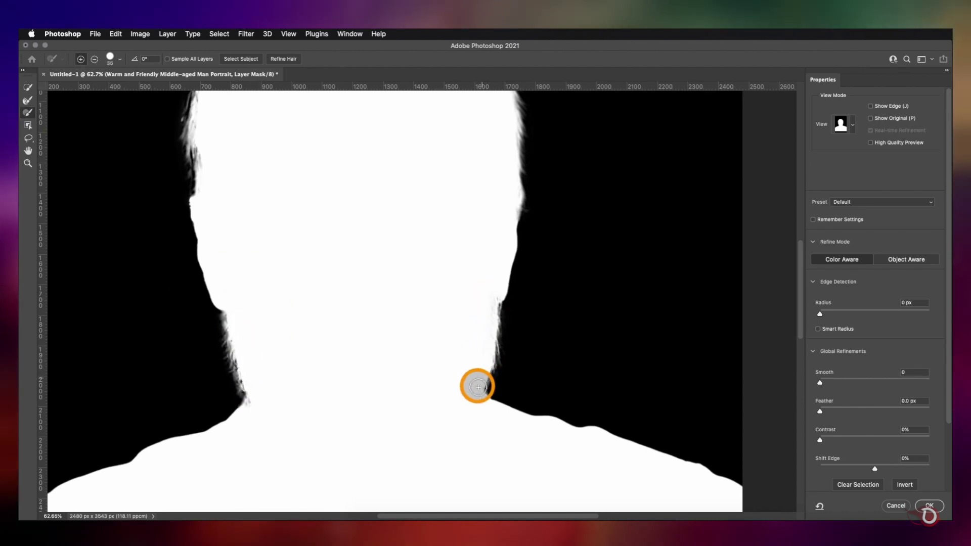
{"action": "scroll", "coordinate": [228, 412], "scroll_direction": "up", "scroll_amount": 7}
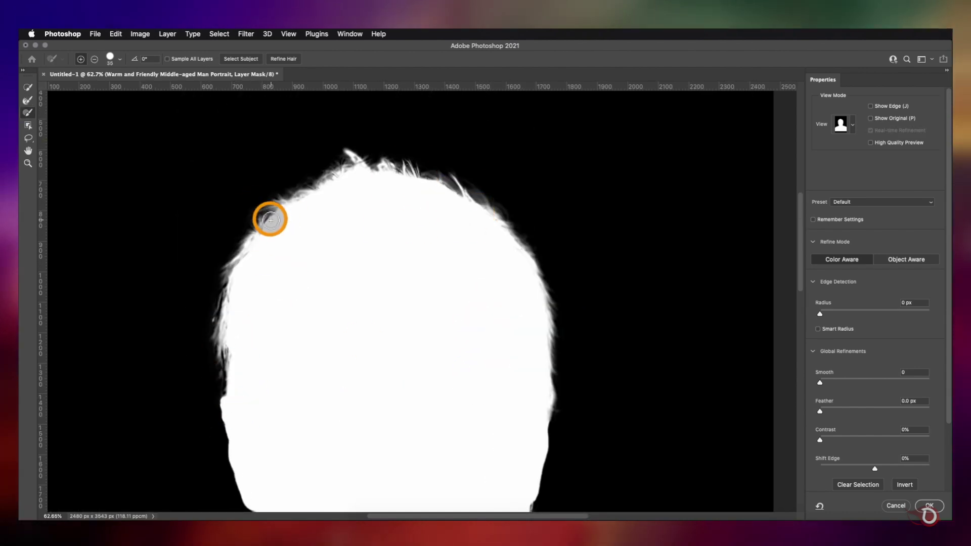
{"action": "key", "text": "Return"}
{"action": "scroll", "coordinate": [425, 353], "scroll_direction": "down", "scroll_amount": 5}
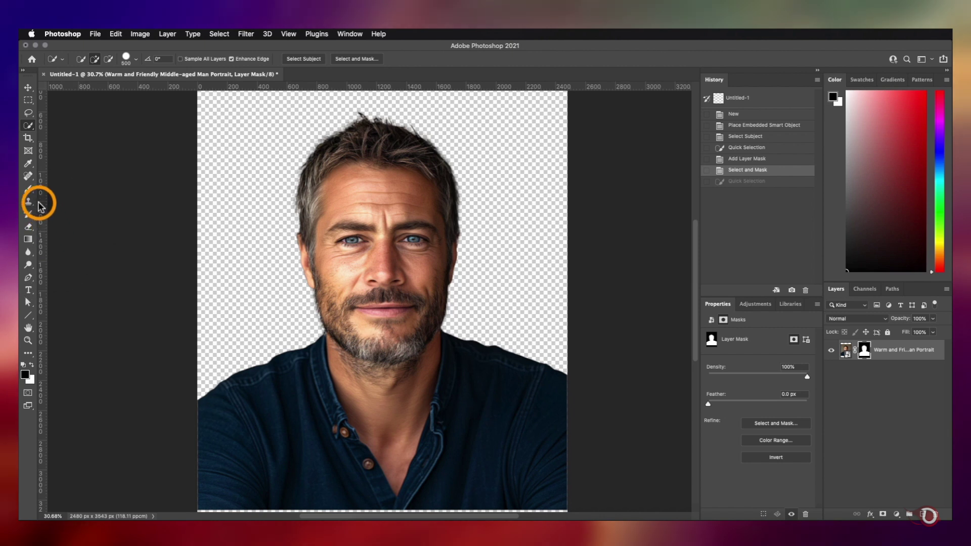
Set up the Brush tool with the Soft Round tip, 800 px in size with 0% hardness.
{"action": "left_click", "coordinate": [39, 201]}
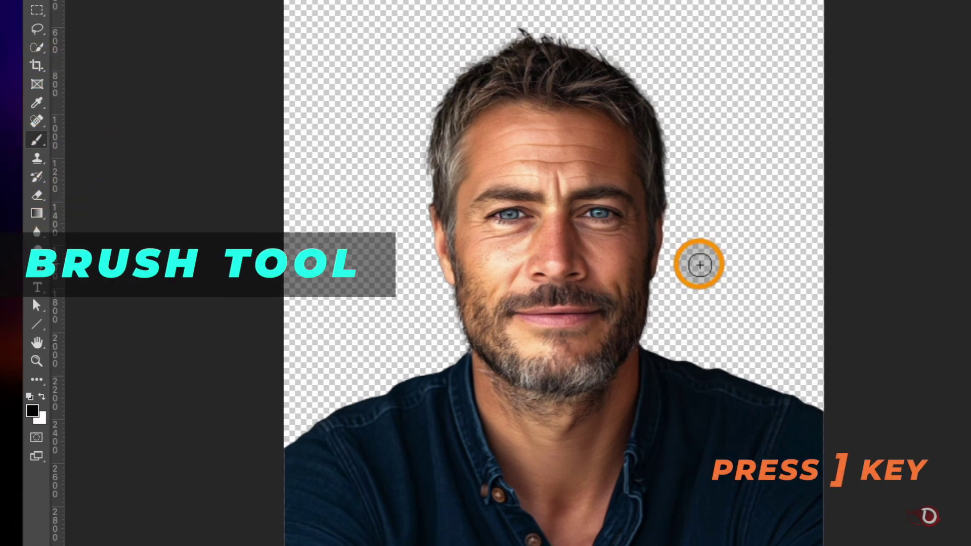
{"action": "key", "text": "bracketright"}
{"action": "key", "text": "bracketright"}
{"action": "key", "text": "bracketright"}
{"action": "key", "text": "bracketright"}
{"action": "key", "text": "bracketright"}
{"action": "key", "text": "bracketright"}
{"action": "key", "text": "bracketright"}
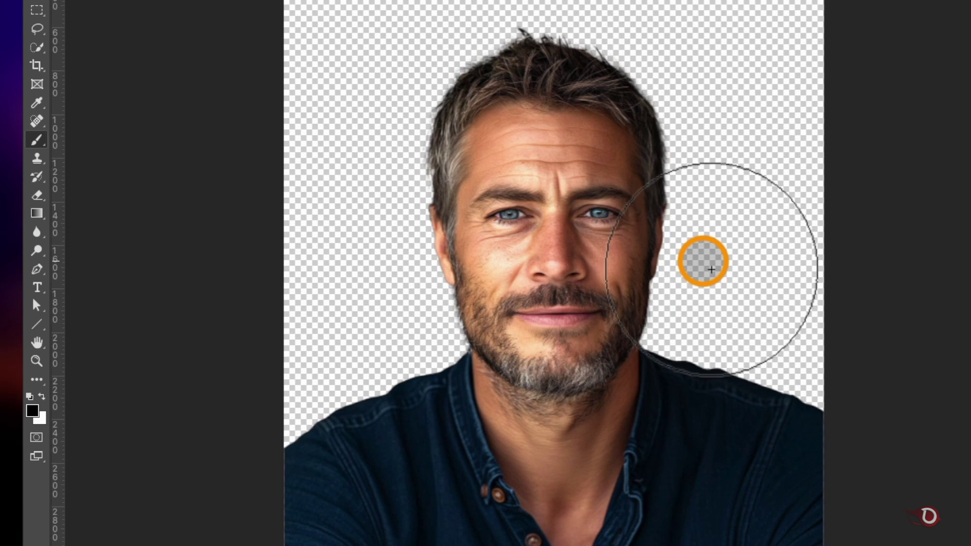
{"action": "right_click", "coordinate": [721, 235]}
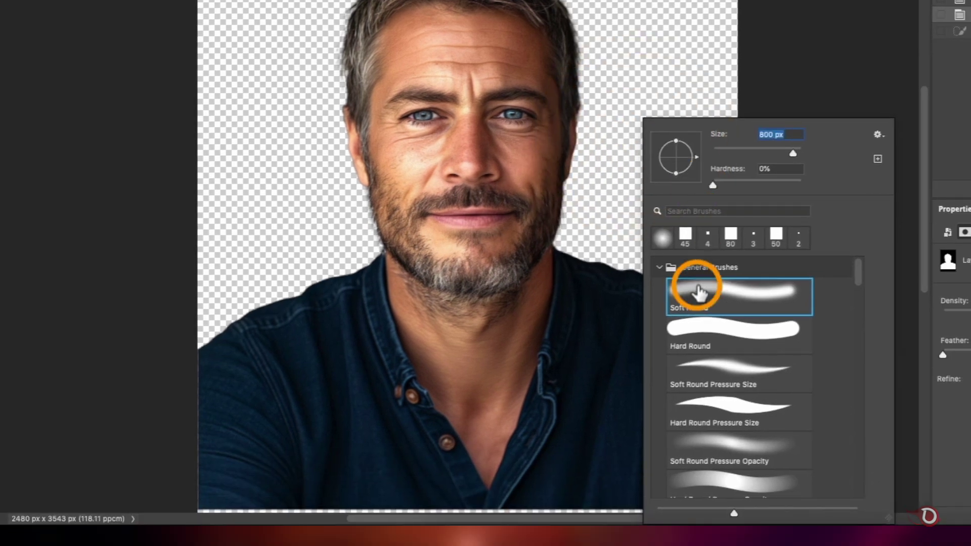
{"action": "double_click", "coordinate": [707, 296]}
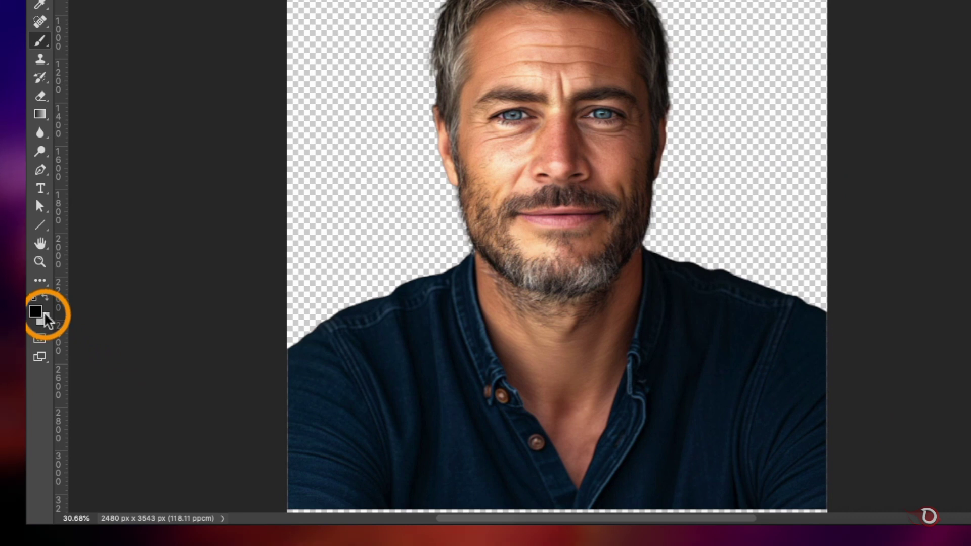
Paint black on the portrait's layer mask to hide the torso and shirt.
{"action": "left_click", "coordinate": [865, 350]}
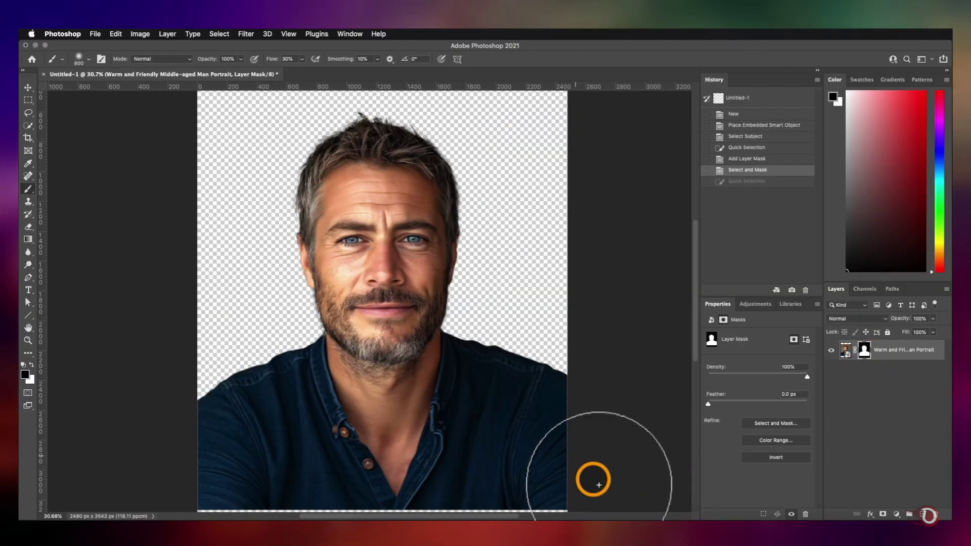
{"action": "scroll", "coordinate": [572, 450], "scroll_direction": "down", "scroll_amount": 5}
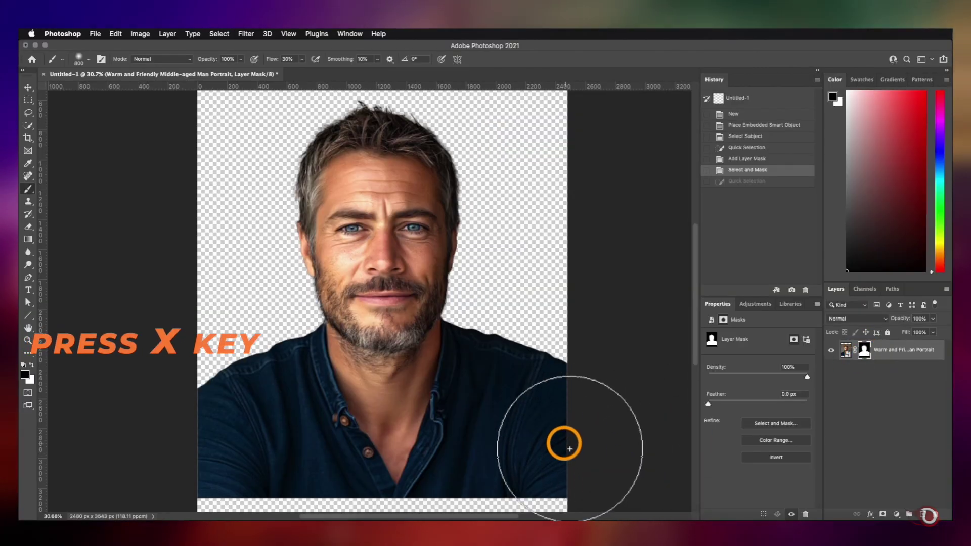
{"action": "mouse_move", "coordinate": [614, 395]}
{"action": "left_mouse_down"}
{"action": "mouse_move", "coordinate": [605, 381]}
{"action": "mouse_move", "coordinate": [623, 364]}
{"action": "mouse_move", "coordinate": [531, 455]}
{"action": "mouse_move", "coordinate": [460, 443]}
{"action": "mouse_move", "coordinate": [364, 447]}
{"action": "mouse_move", "coordinate": [238, 465]}
{"action": "mouse_move", "coordinate": [172, 351]}
{"action": "mouse_move", "coordinate": [596, 258]}
{"action": "mouse_move", "coordinate": [431, 434]}
{"action": "mouse_move", "coordinate": [386, 430]}
{"action": "left_mouse_up"}
Reduce the brush to 150 px and clean up the layer mask around the shoulders and neck.
{"action": "key", "text": "bracketleft"}
{"action": "key", "text": "bracketleft"}
{"action": "key", "text": "bracketleft"}
{"action": "key", "text": "bracketleft"}
{"action": "key", "text": "bracketleft"}
{"action": "key", "text": "bracketleft"}
{"action": "mouse_move", "coordinate": [222, 277]}
{"action": "left_mouse_down"}
{"action": "mouse_move", "coordinate": [397, 371]}
{"action": "mouse_move", "coordinate": [213, 238]}
{"action": "mouse_move", "coordinate": [570, 247]}
{"action": "mouse_move", "coordinate": [462, 278]}
{"action": "mouse_move", "coordinate": [293, 293]}
{"action": "mouse_move", "coordinate": [304, 251]}
{"action": "mouse_move", "coordinate": [258, 242]}
{"action": "left_mouse_up"}
{"action": "key", "text": "bracketleft"}
{"action": "key", "text": "bracketleft"}
{"action": "key", "text": "bracketleft"}
{"action": "key", "text": "bracketleft"}
{"action": "key", "text": "bracketright"}
{"action": "key", "text": "bracketright"}
{"action": "left_click_drag", "start_coordinate": [309, 268], "coordinate": [339, 287]}
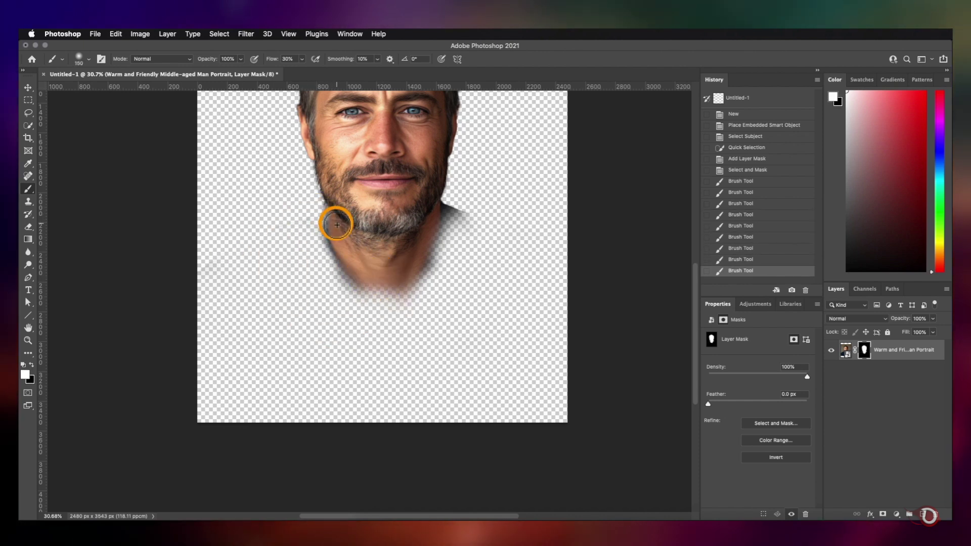
Reshape the faded neck on the layer mask into a narrow point below the beard with the 150 px brush.
{"action": "left_click_drag", "start_coordinate": [337, 225], "coordinate": [332, 218]}
{"action": "left_click_drag", "start_coordinate": [315, 243], "coordinate": [313, 219]}
{"action": "left_click_drag", "start_coordinate": [325, 262], "coordinate": [397, 339]}
{"action": "left_click_drag", "start_coordinate": [460, 254], "coordinate": [328, 329]}
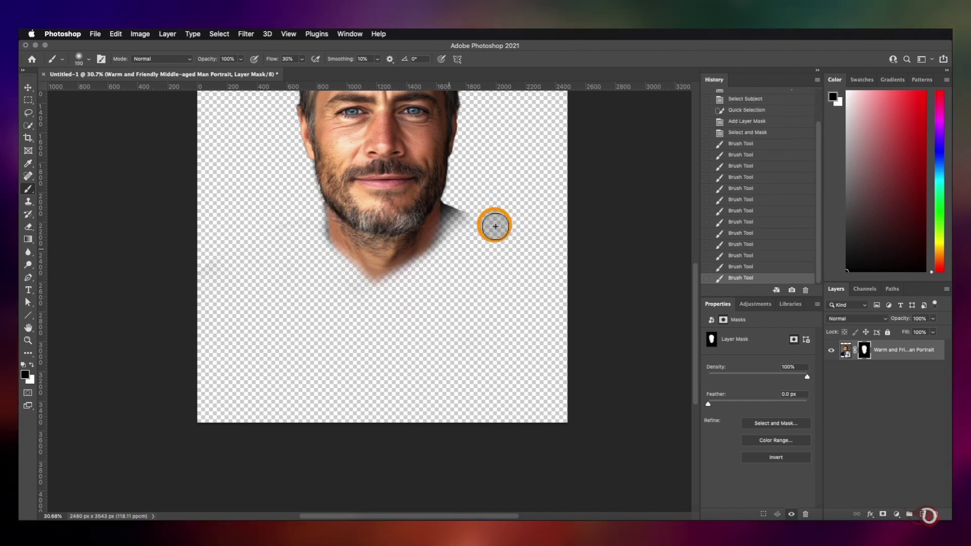
{"action": "left_click_drag", "start_coordinate": [406, 265], "coordinate": [443, 225]}
Enlarge the brush to 250 px and hide the leftover shirt and shoulder remnants beside the neck.
{"action": "scroll", "coordinate": [420, 301], "scroll_direction": "up", "scroll_amount": 5}
{"action": "key", "text": "bracketright"}
{"action": "key", "text": "bracketright"}
{"action": "key", "text": "bracketright"}
{"action": "left_click_drag", "start_coordinate": [324, 349], "coordinate": [362, 379]}
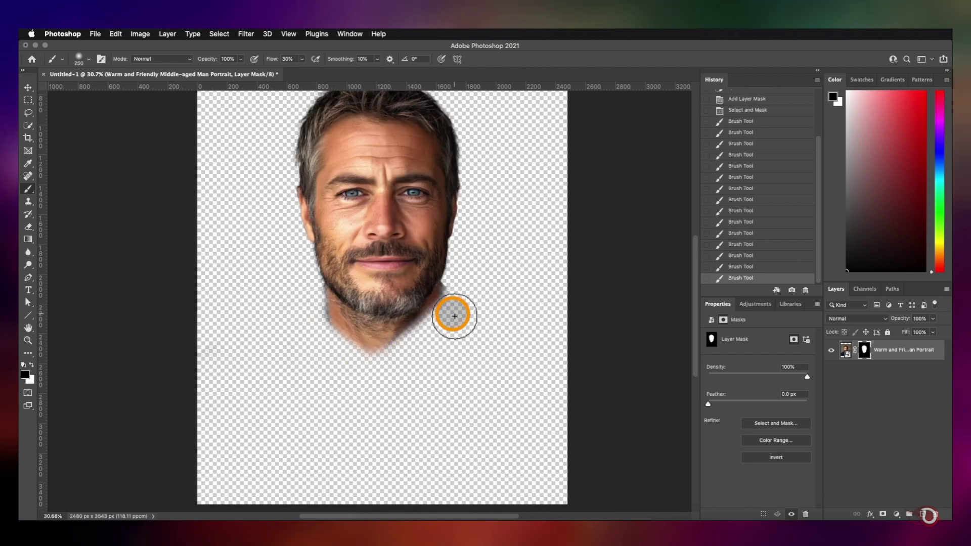
Paint white on the mask to restore more of the neck, then paint black to fade its lower edge softly.
{"action": "key", "text": "x"}
{"action": "left_click_drag", "start_coordinate": [447, 314], "coordinate": [396, 341]}
{"action": "key", "text": "x"}
{"action": "mouse_move", "coordinate": [427, 369]}
{"action": "left_mouse_down"}
{"action": "mouse_move", "coordinate": [344, 388]}
{"action": "mouse_move", "coordinate": [475, 320]}
{"action": "mouse_move", "coordinate": [286, 323]}
{"action": "mouse_move", "coordinate": [336, 308]}
{"action": "mouse_move", "coordinate": [302, 320]}
{"action": "left_mouse_up"}
{"action": "mouse_move", "coordinate": [454, 324]}
{"action": "left_mouse_down"}
{"action": "mouse_move", "coordinate": [404, 361]}
{"action": "mouse_move", "coordinate": [453, 302]}
{"action": "mouse_move", "coordinate": [464, 362]}
{"action": "mouse_move", "coordinate": [304, 349]}
{"action": "left_mouse_up"}
{"action": "scroll", "coordinate": [334, 389], "scroll_direction": "down", "scroll_amount": 3}
{"action": "scroll", "coordinate": [362, 424], "scroll_direction": "up", "scroll_amount": 3}
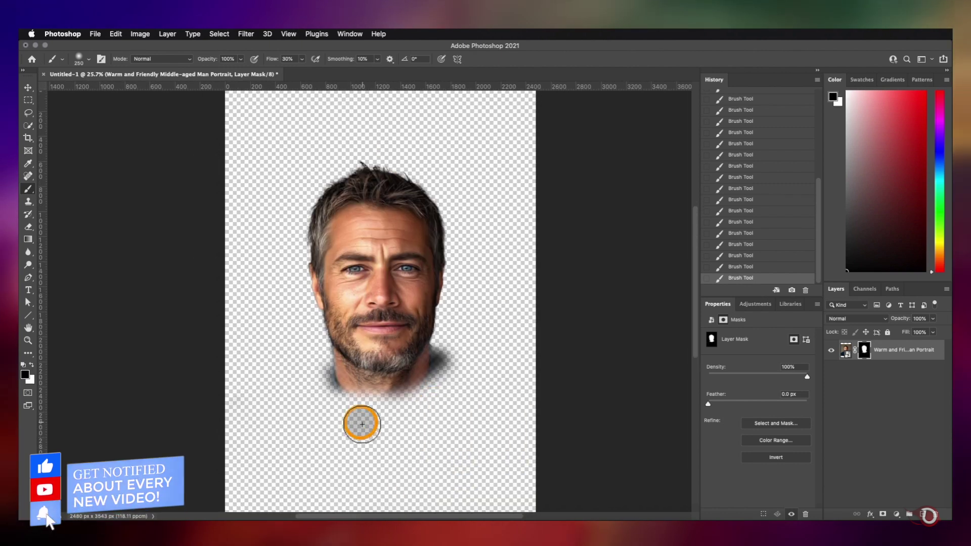
Add a Gradient Map adjustment layer above the portrait layer.
{"action": "left_click", "coordinate": [29, 88]}
{"action": "scroll", "coordinate": [552, 339], "scroll_direction": "down", "scroll_amount": 1}
{"action": "left_click", "coordinate": [558, 340]}
{"action": "scroll", "coordinate": [470, 392], "scroll_direction": "down", "scroll_amount": 2}
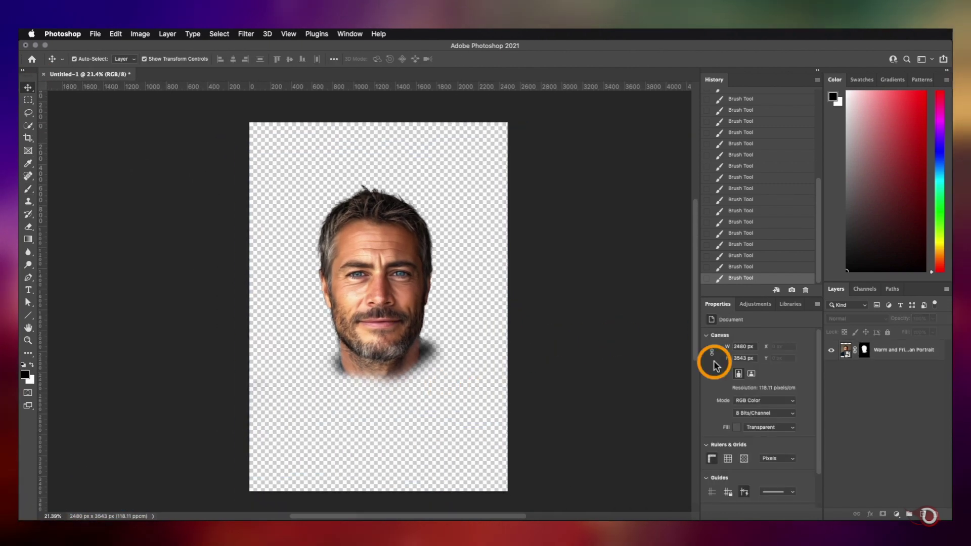
{"action": "left_click", "coordinate": [902, 349]}
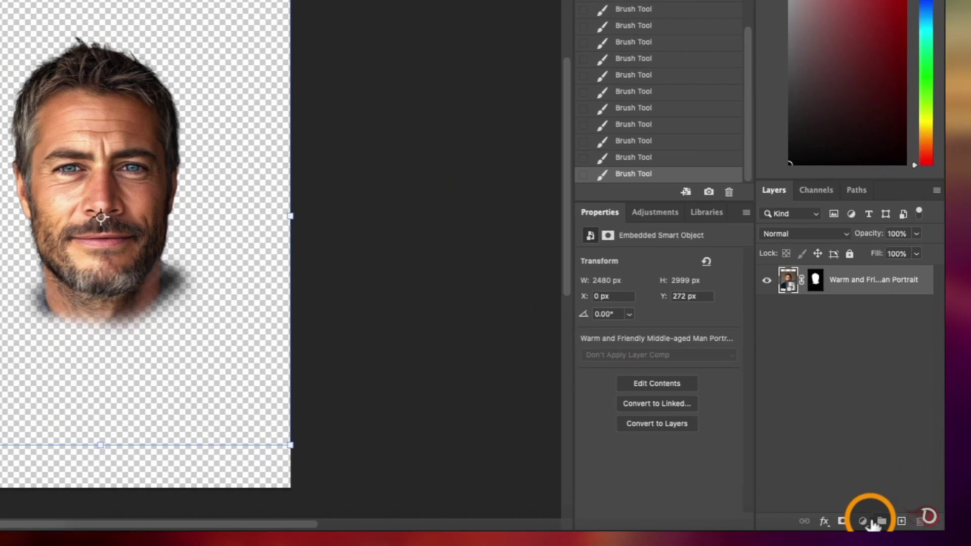
{"action": "left_click", "coordinate": [863, 523]}
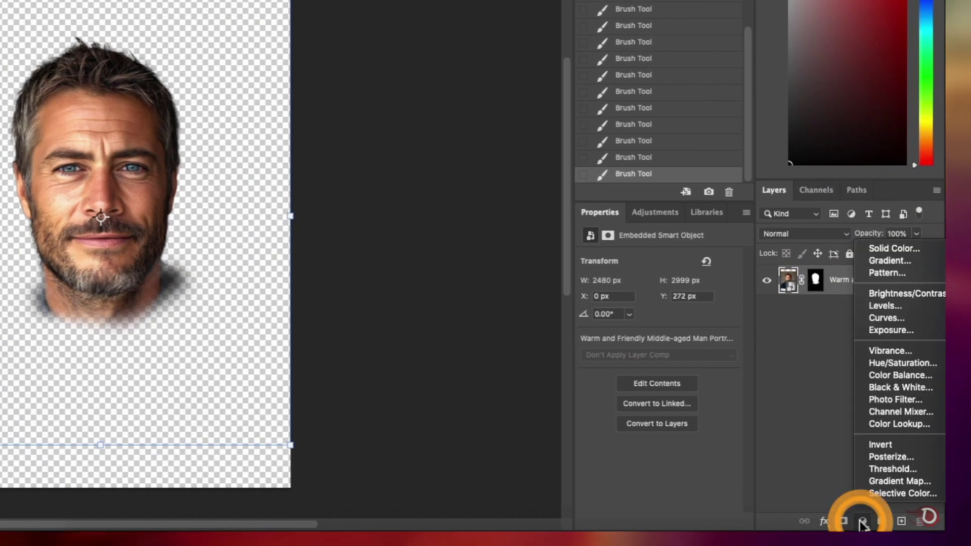
{"action": "left_click", "coordinate": [906, 481]}
Edit the Gradient Map's gradient, moving its black stop to the 9% location to deepen the shadows.
{"action": "left_click", "coordinate": [647, 283]}
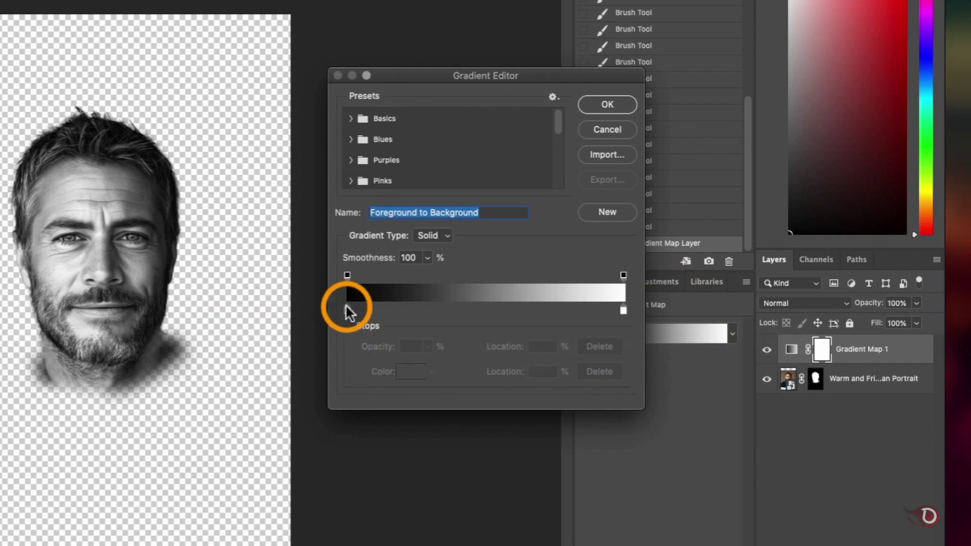
{"action": "left_click_drag", "start_coordinate": [871, 339], "coordinate": [872, 338]}
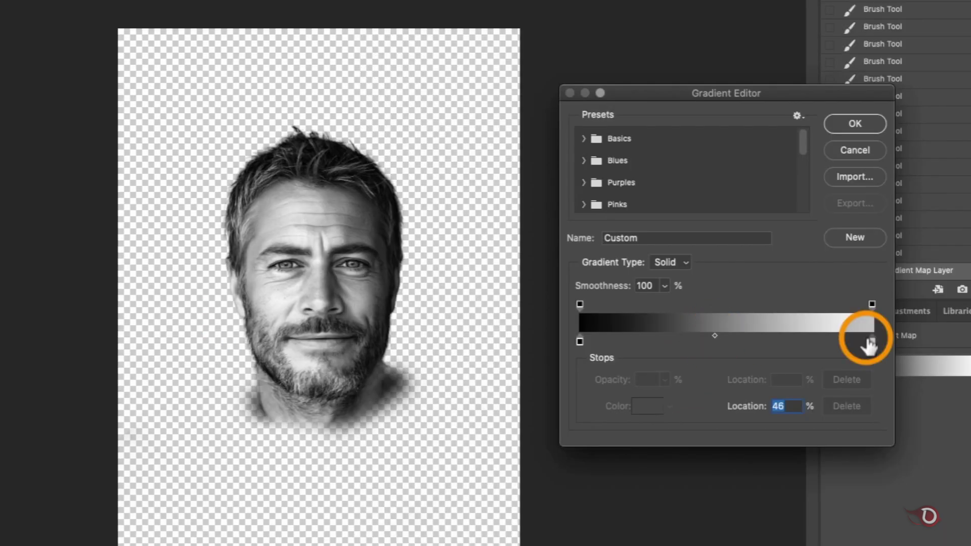
{"action": "left_click_drag", "start_coordinate": [580, 338], "coordinate": [593, 336]}
{"action": "left_click_drag", "start_coordinate": [721, 335], "coordinate": [706, 336]}
{"action": "left_click_drag", "start_coordinate": [596, 339], "coordinate": [607, 339]}
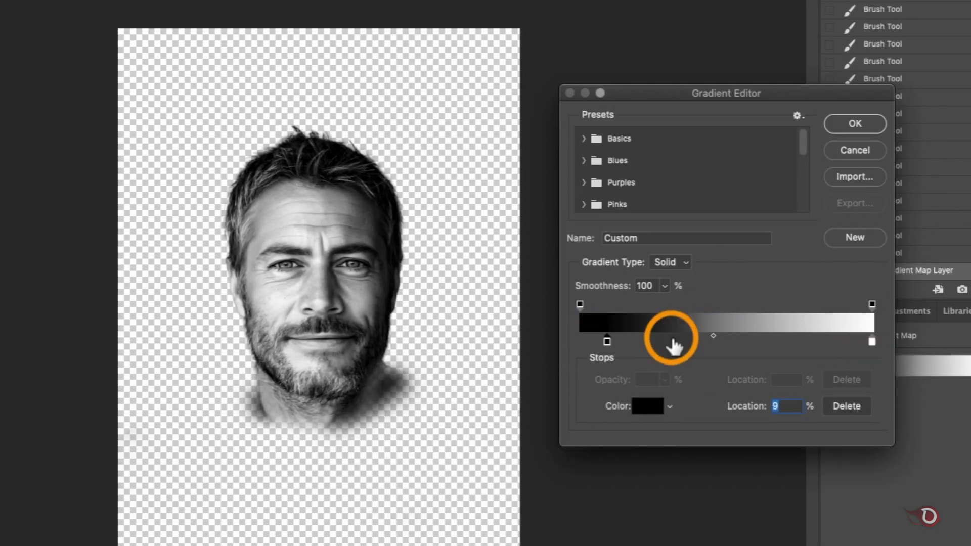
{"action": "left_click", "coordinate": [850, 123]}
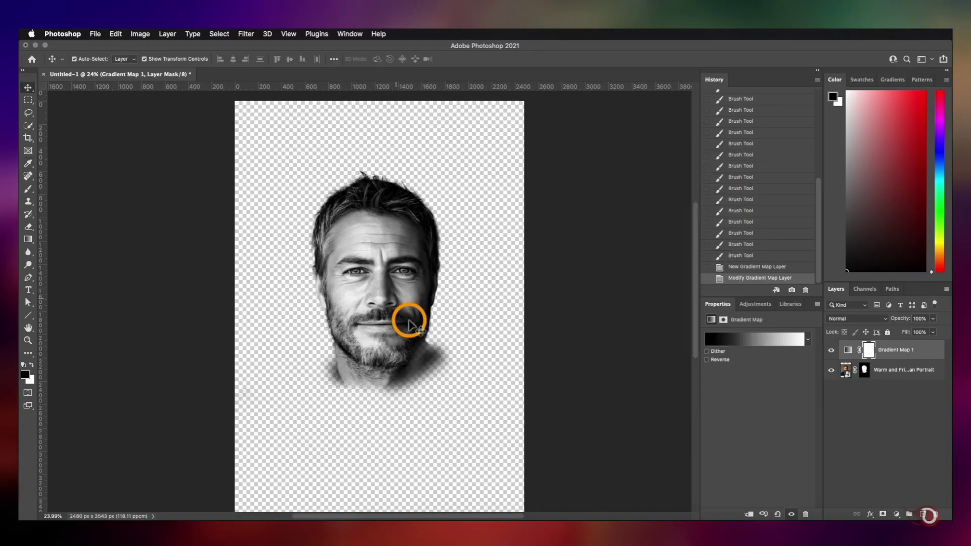
Clip the Gradient Map adjustment layer to the portrait layer beneath it.
{"action": "scroll", "coordinate": [407, 324], "scroll_direction": "up", "scroll_amount": 5}
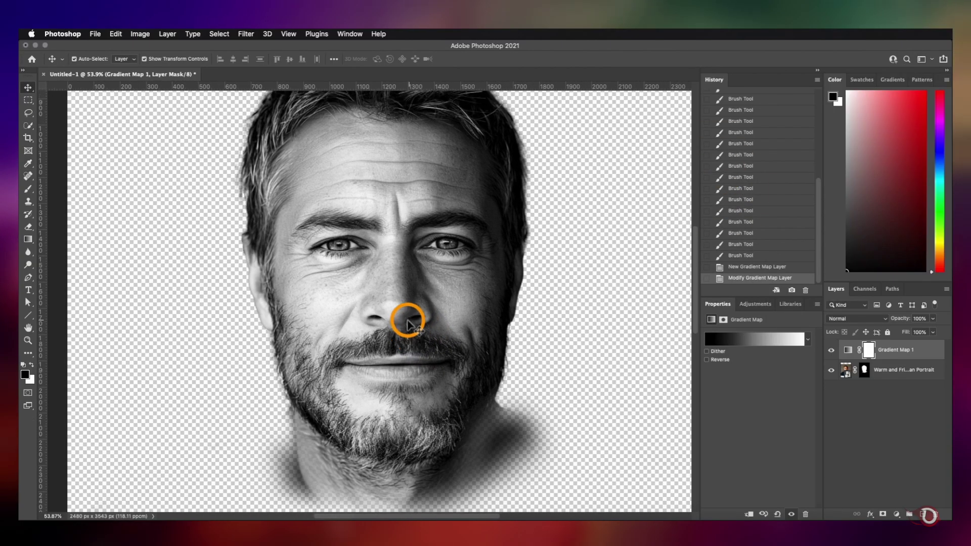
{"action": "scroll", "coordinate": [399, 299], "scroll_direction": "down", "scroll_amount": 2}
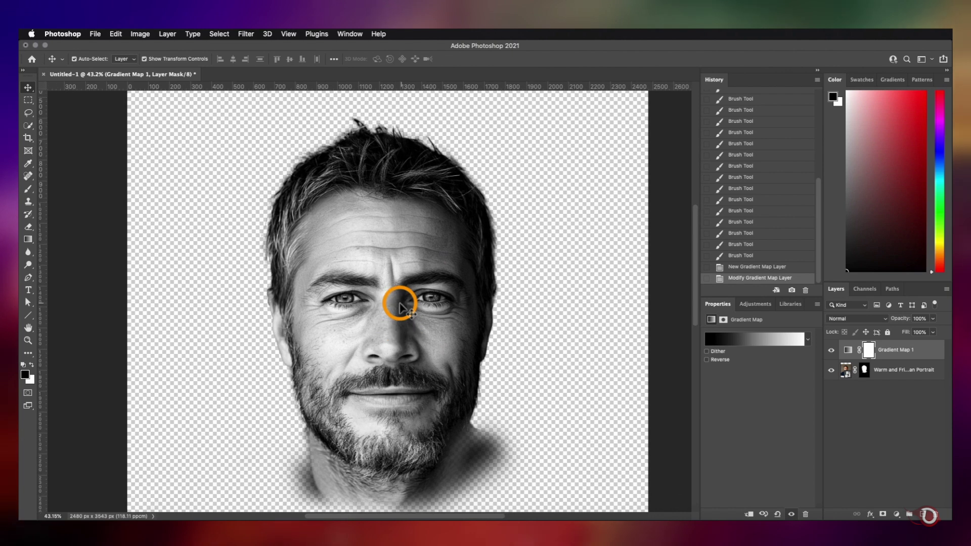
{"action": "left_click", "coordinate": [908, 358]}
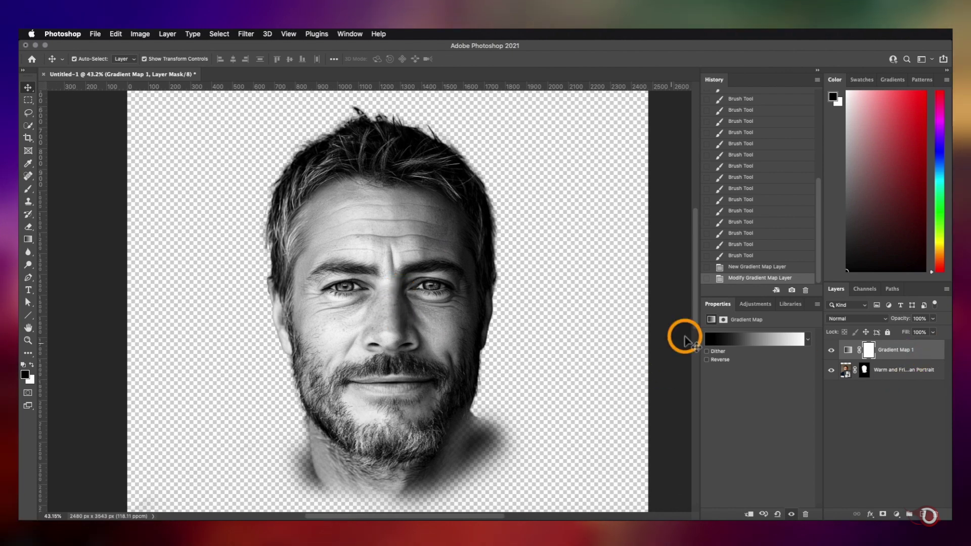
{"action": "scroll", "coordinate": [477, 349], "scroll_direction": "up", "scroll_amount": 1}
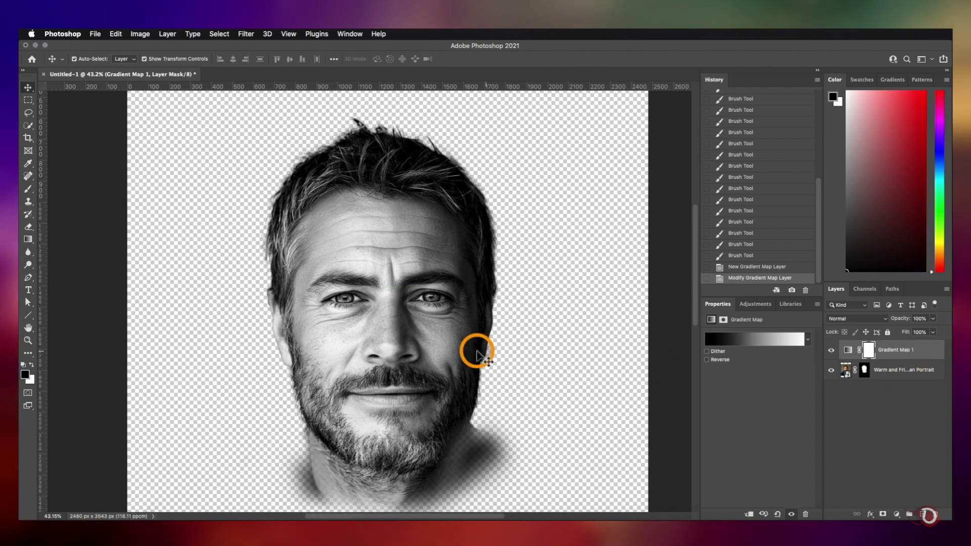
{"action": "scroll", "coordinate": [468, 348], "scroll_direction": "down", "scroll_amount": 2}
{"action": "scroll", "coordinate": [464, 347], "scroll_direction": "down", "scroll_amount": 2}
{"action": "scroll", "coordinate": [464, 347], "scroll_direction": "up", "scroll_amount": 1}
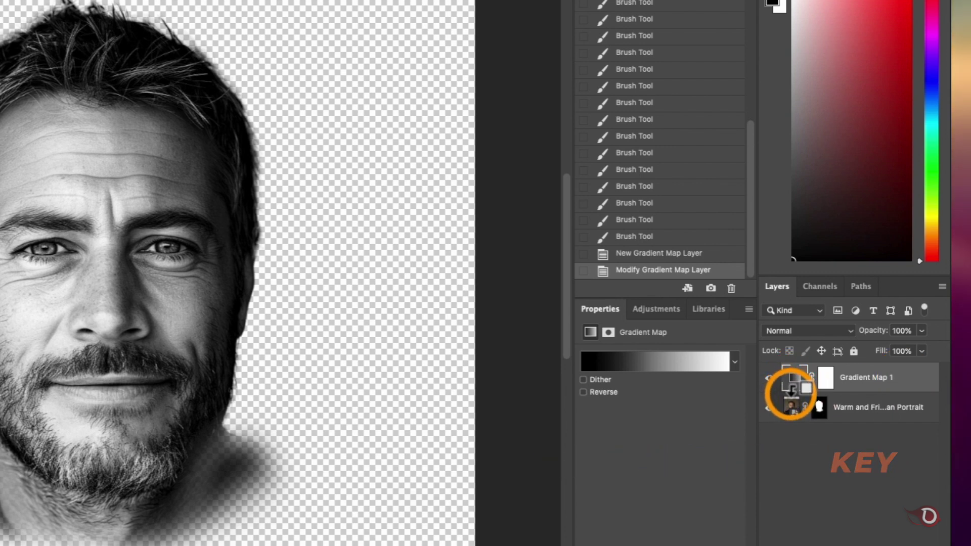
{"action": "left_click", "coordinate": [792, 390], "text": "alt"}
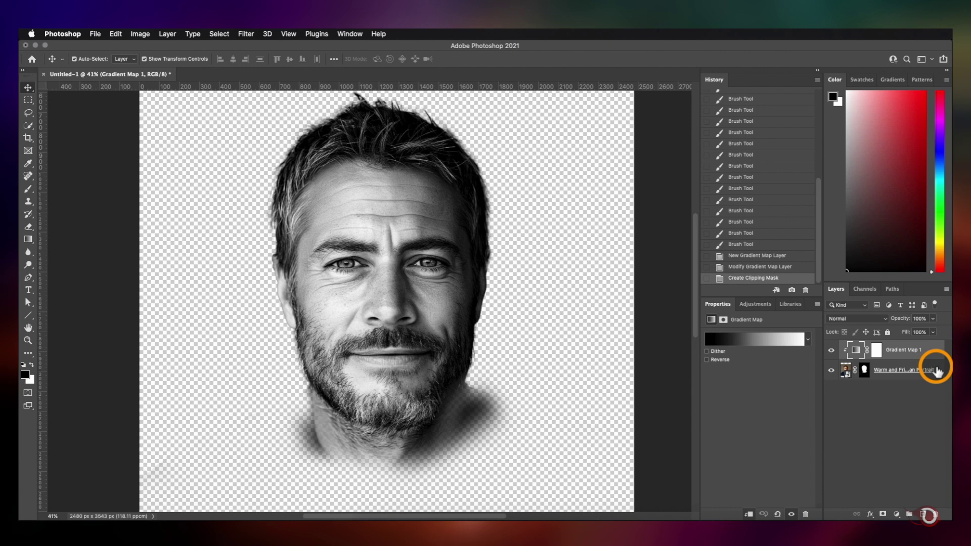
Group the Gradient Map and portrait layers and name the group "Susbject".
{"action": "left_click", "coordinate": [900, 368], "text": "shift"}
{"action": "key", "text": "ctrl+g"}
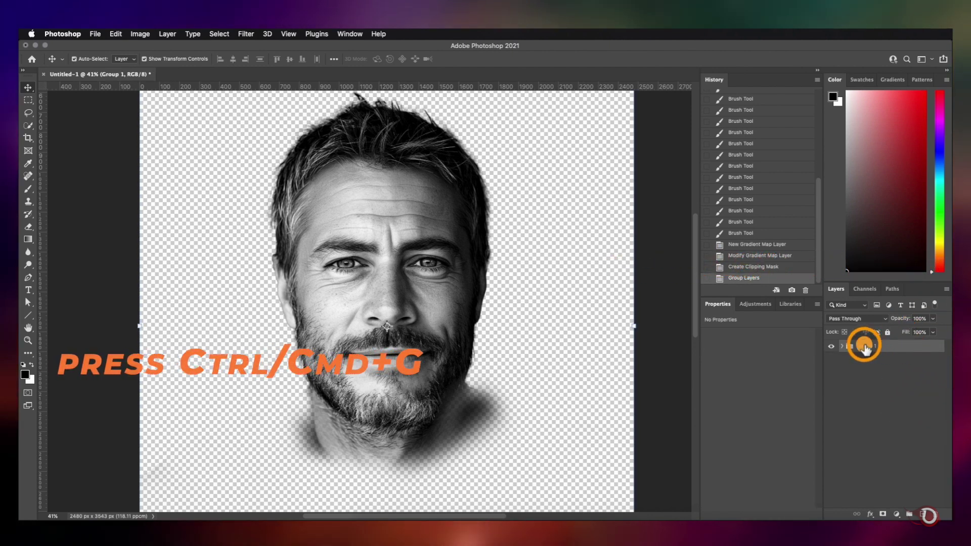
{"action": "type", "text": "Susbject"}
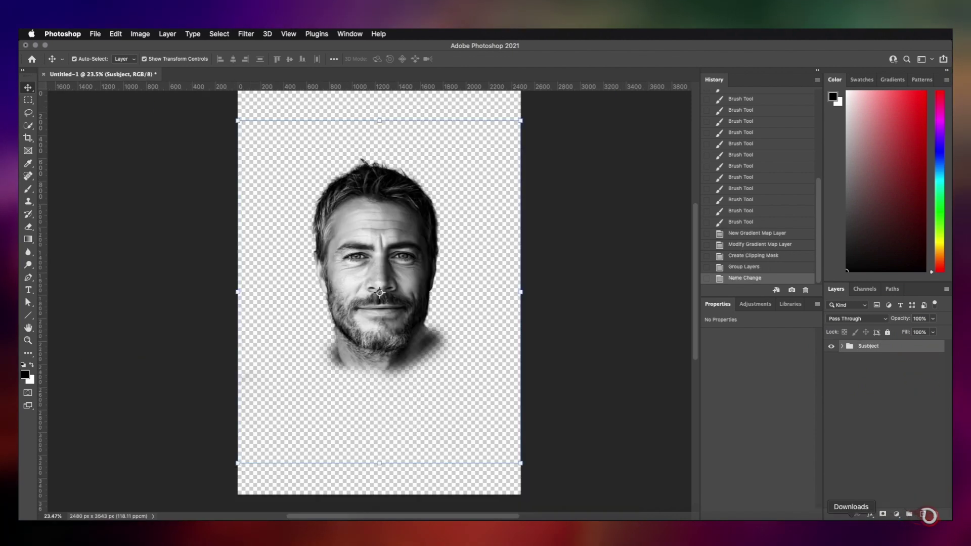
Place the Texturelabs_Paper_290L.jpg image from the Downloads folder into the document.
{"action": "left_click", "coordinate": [853, 516]}
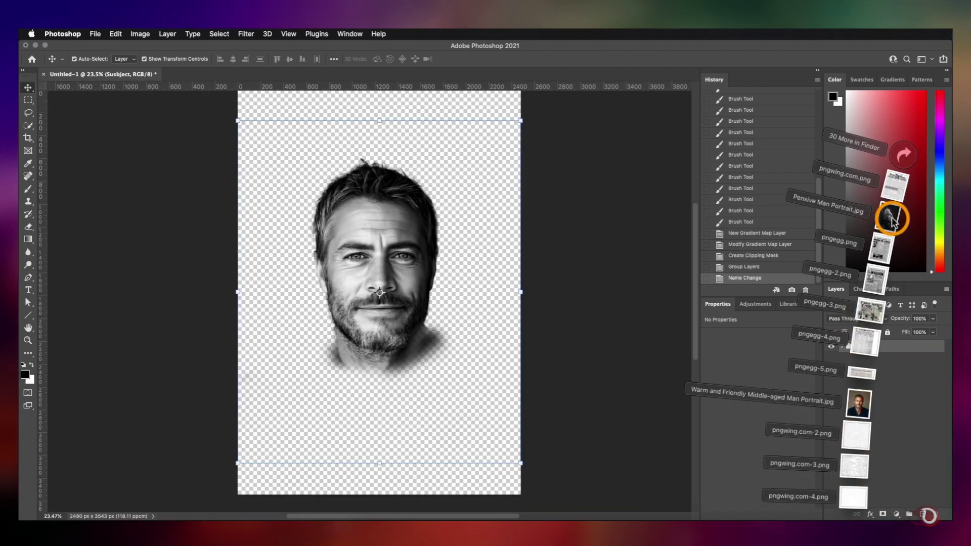
{"action": "left_click", "coordinate": [899, 158]}
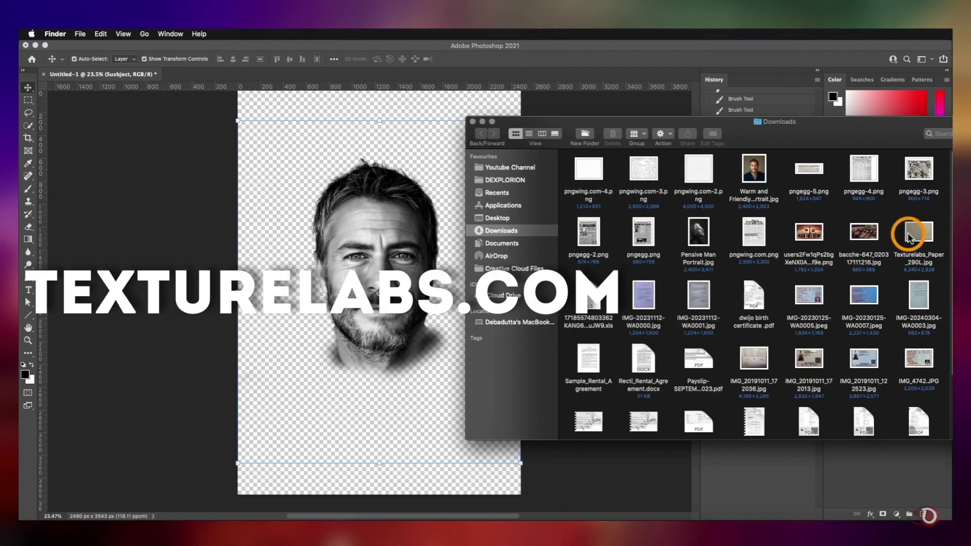
{"action": "left_click_drag", "start_coordinate": [407, 326], "coordinate": [392, 316]}
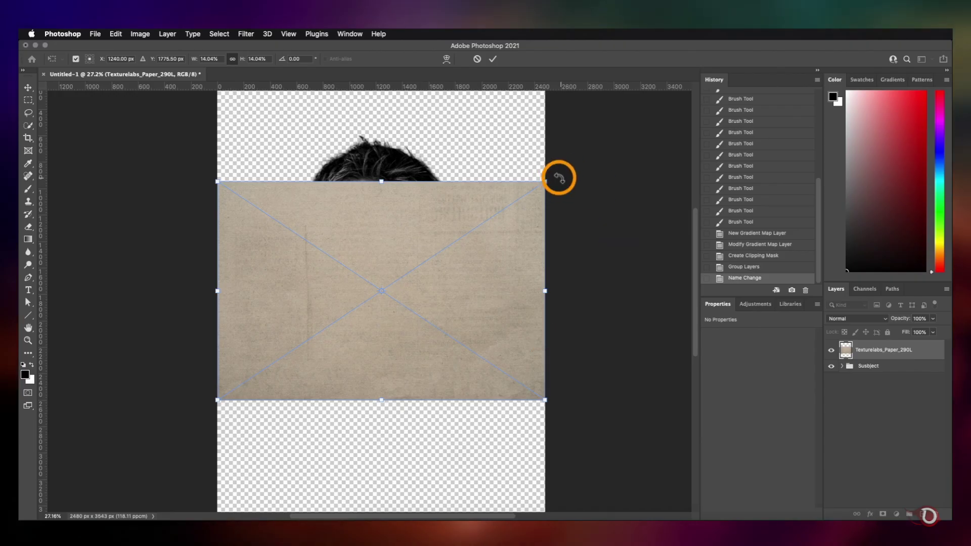
Rotate the paper texture 90°, scale it to 21.05% to cover the canvas, and move its layer below the Susbject group.
{"action": "left_click_drag", "start_coordinate": [559, 178], "coordinate": [488, 434]}
{"action": "scroll", "coordinate": [474, 375], "scroll_direction": "down", "scroll_amount": 3}
{"action": "left_click_drag", "start_coordinate": [468, 293], "coordinate": [508, 297]}
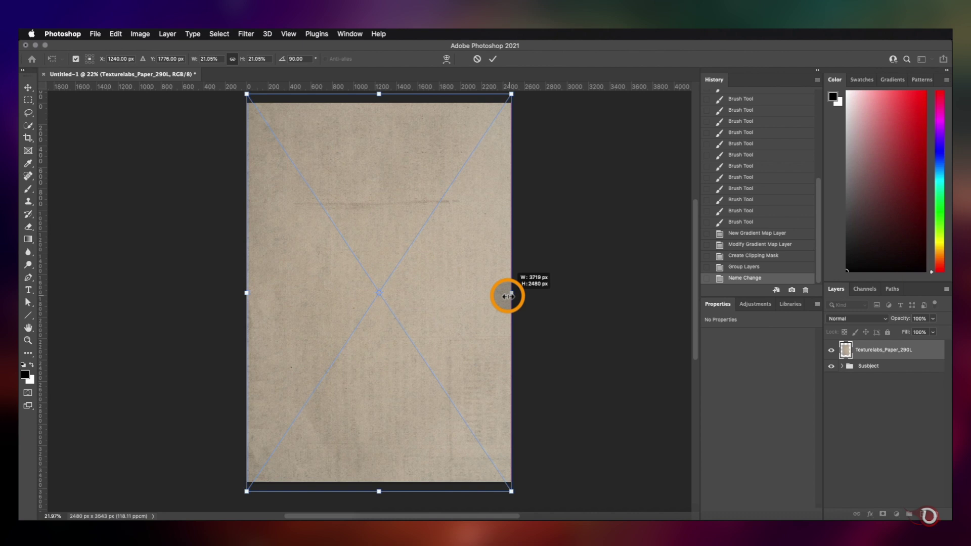
{"action": "left_click", "coordinate": [493, 61]}
{"action": "left_click_drag", "start_coordinate": [922, 349], "coordinate": [911, 385]}
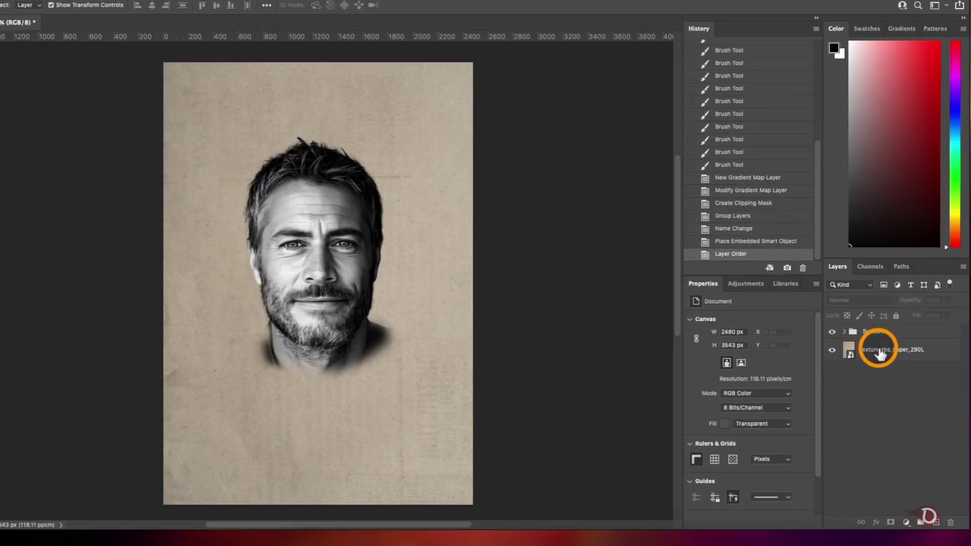
Add a new layer above the paper texture and paint a soft white glow around the head at 30% flow.
{"action": "left_click", "coordinate": [879, 353]}
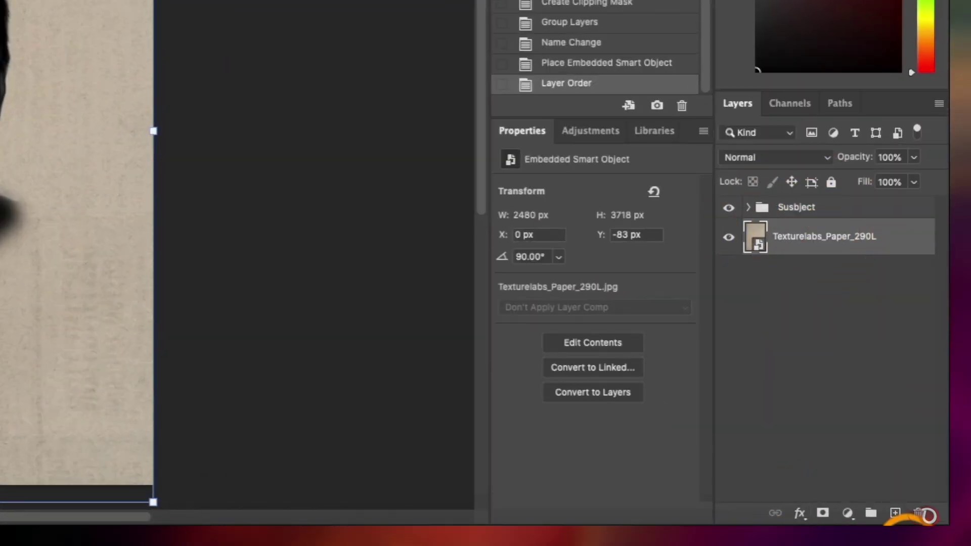
{"action": "left_click", "coordinate": [894, 514]}
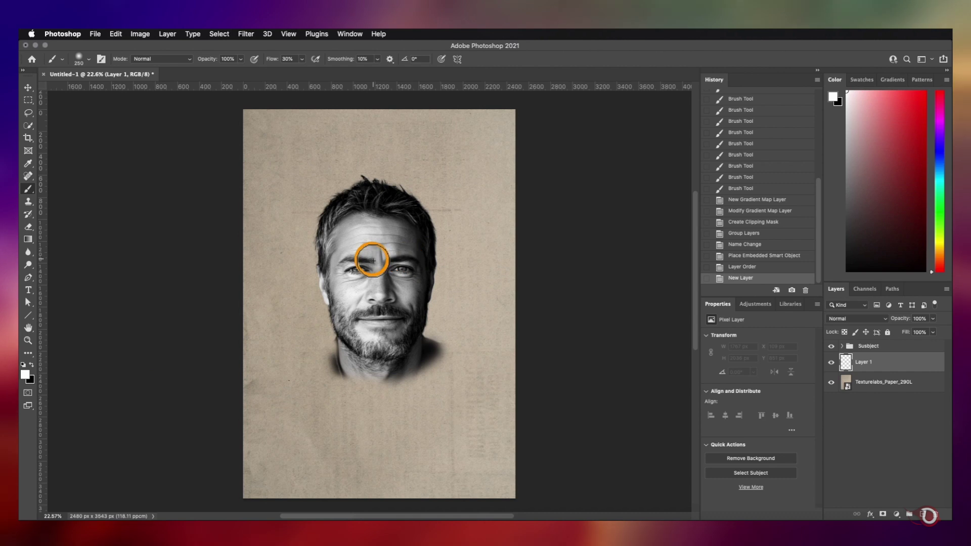
{"action": "right_click", "coordinate": [383, 247]}
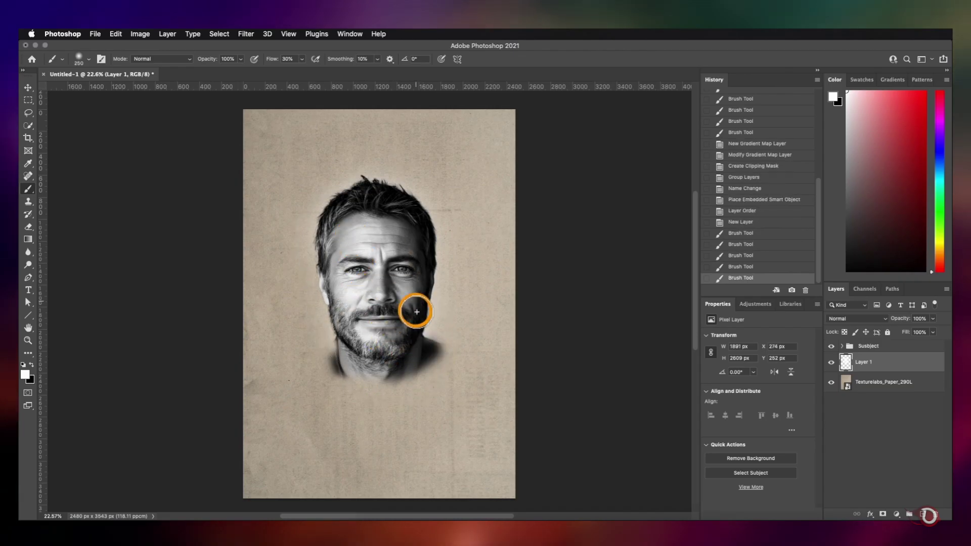
{"action": "mouse_move", "coordinate": [409, 214]}
{"action": "left_mouse_down"}
{"action": "mouse_move", "coordinate": [332, 216]}
{"action": "mouse_move", "coordinate": [329, 277]}
{"action": "left_mouse_up"}
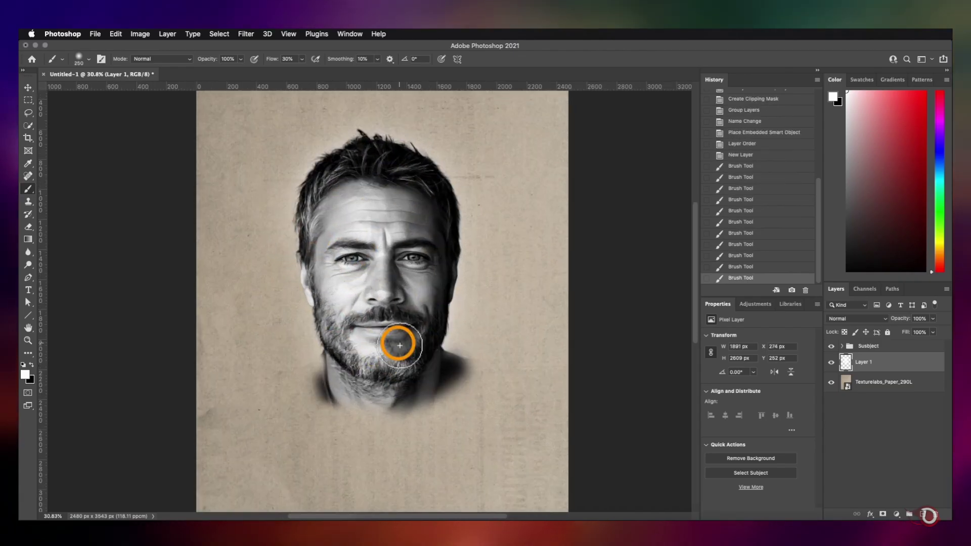
Rename the white-painted layer to "Glow".
{"action": "double_click", "coordinate": [864, 362]}
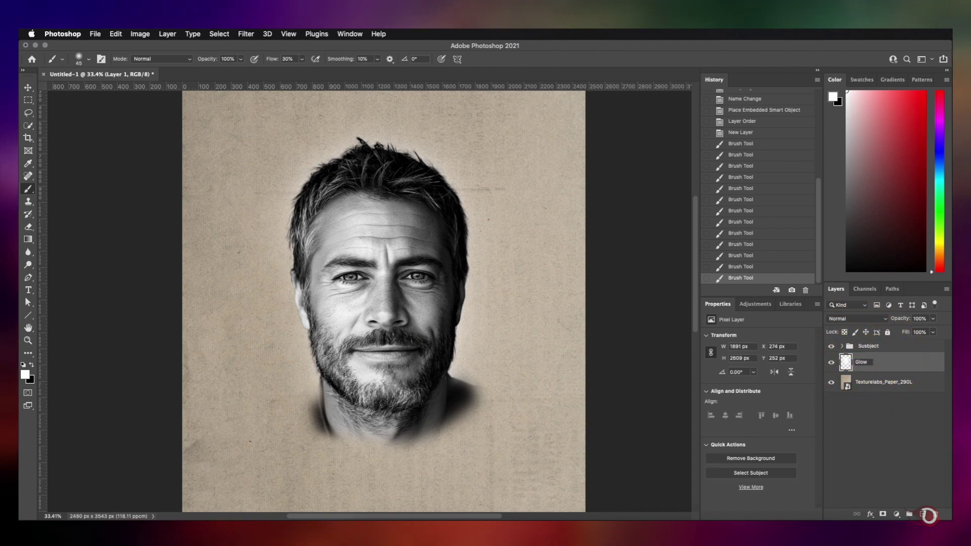
{"action": "key", "text": "Return"}
{"action": "scroll", "coordinate": [303, 248], "scroll_direction": "down", "scroll_amount": 3}
{"action": "scroll", "coordinate": [302, 248], "scroll_direction": "up", "scroll_amount": 1}
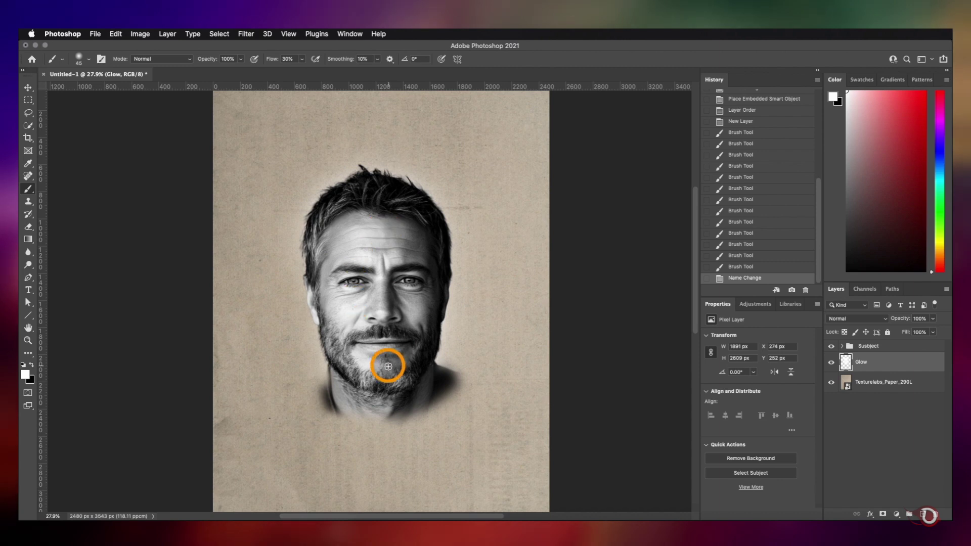
Duplicate the paper texture layer above the Susbject group and set the copy's blend mode to Multiply.
{"action": "left_click", "coordinate": [893, 387]}
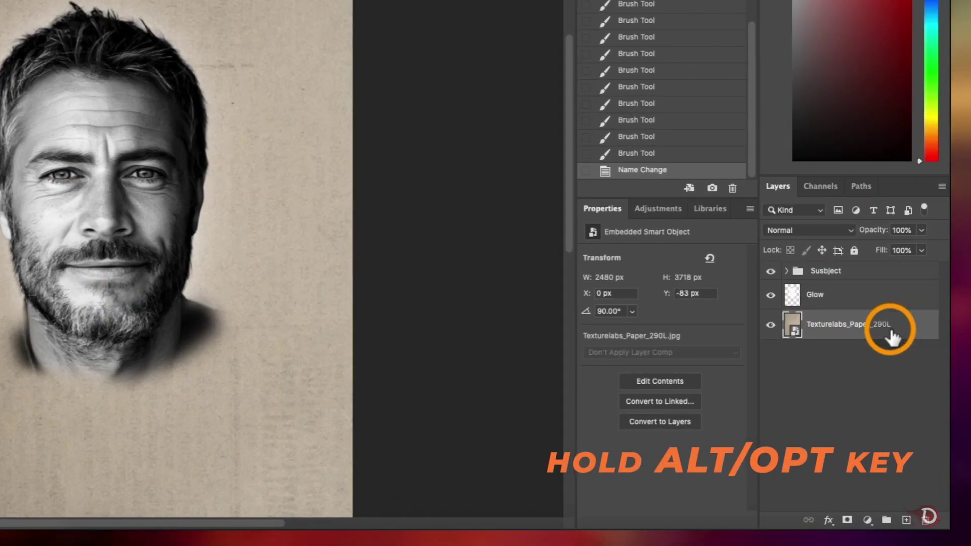
{"action": "left_click_drag", "start_coordinate": [866, 320], "coordinate": [835, 270]}
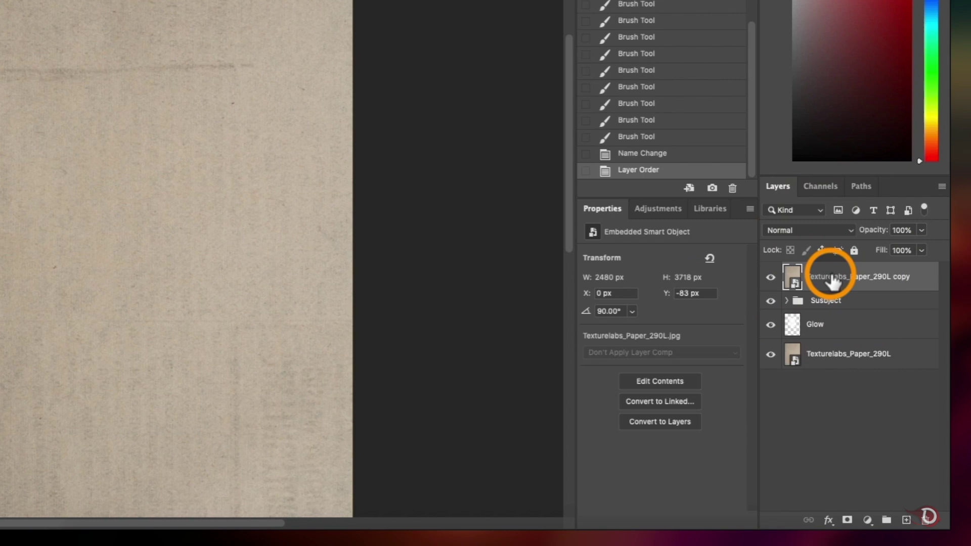
{"action": "left_click", "coordinate": [844, 229]}
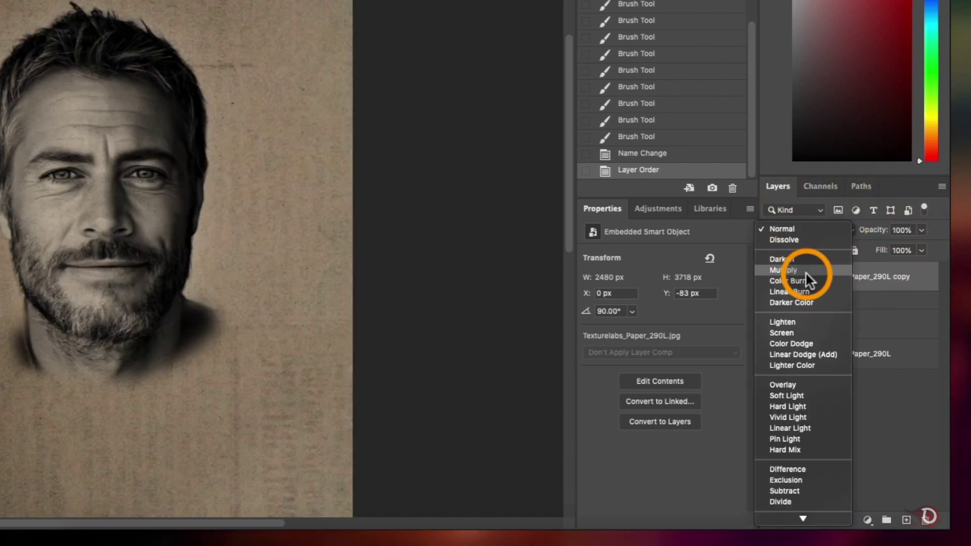
{"action": "left_click", "coordinate": [807, 270]}
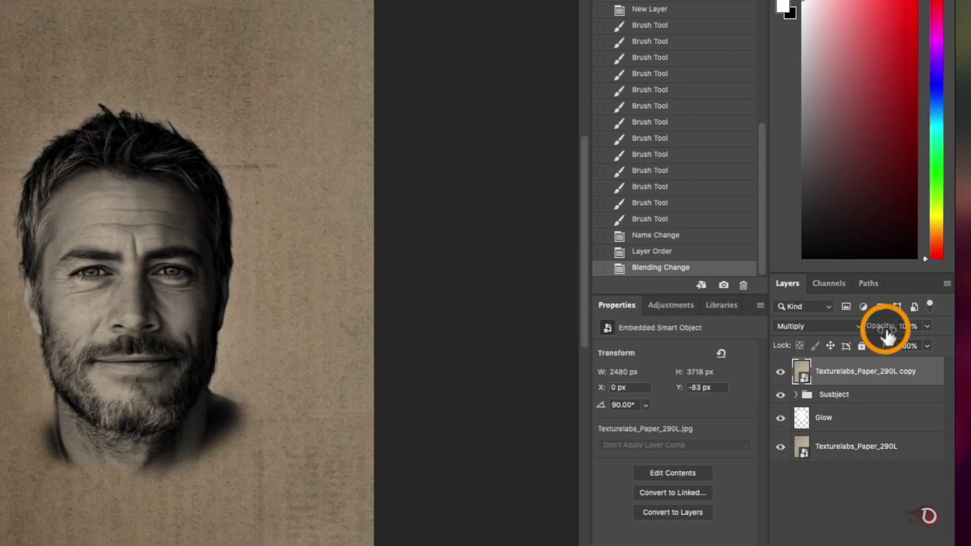
Lower the opacity of the paper texture copy to 25%.
{"action": "mouse_move", "coordinate": [889, 334]}
{"action": "left_mouse_down"}
{"action": "mouse_move", "coordinate": [815, 363]}
{"action": "mouse_move", "coordinate": [875, 327]}
{"action": "left_mouse_up"}
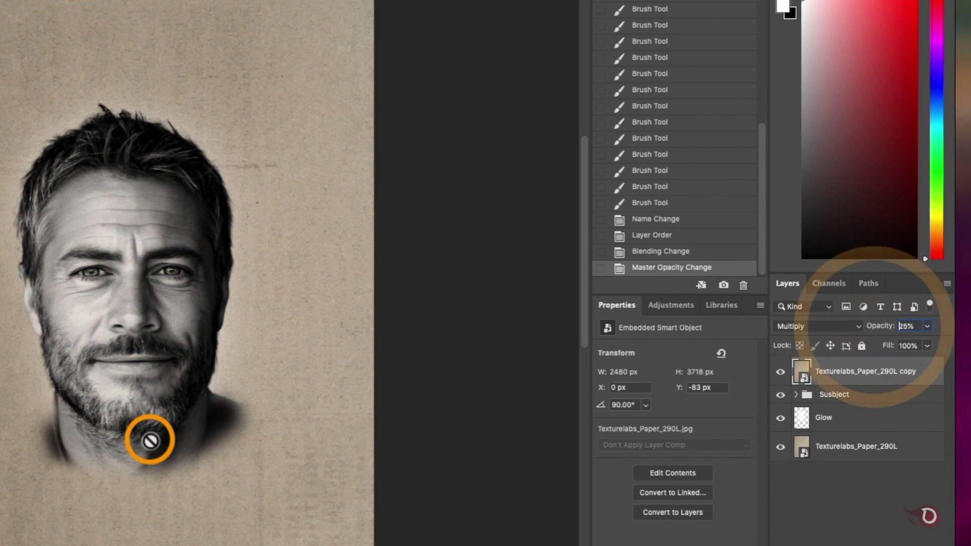
{"action": "left_click", "coordinate": [150, 440]}
{"action": "left_click", "coordinate": [666, 199]}
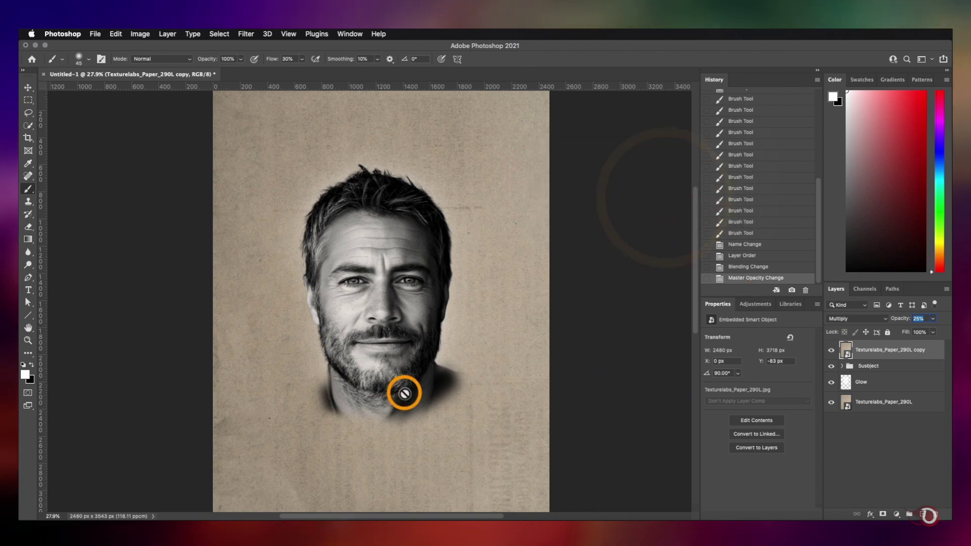
{"action": "scroll", "coordinate": [405, 394], "scroll_direction": "down", "scroll_amount": 5}
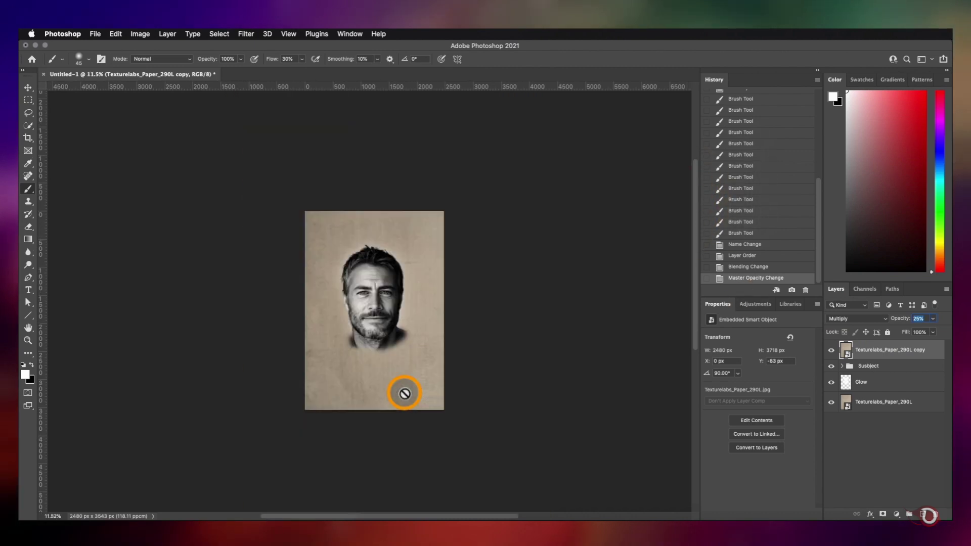
{"action": "scroll", "coordinate": [405, 393], "scroll_direction": "up", "scroll_amount": 4}
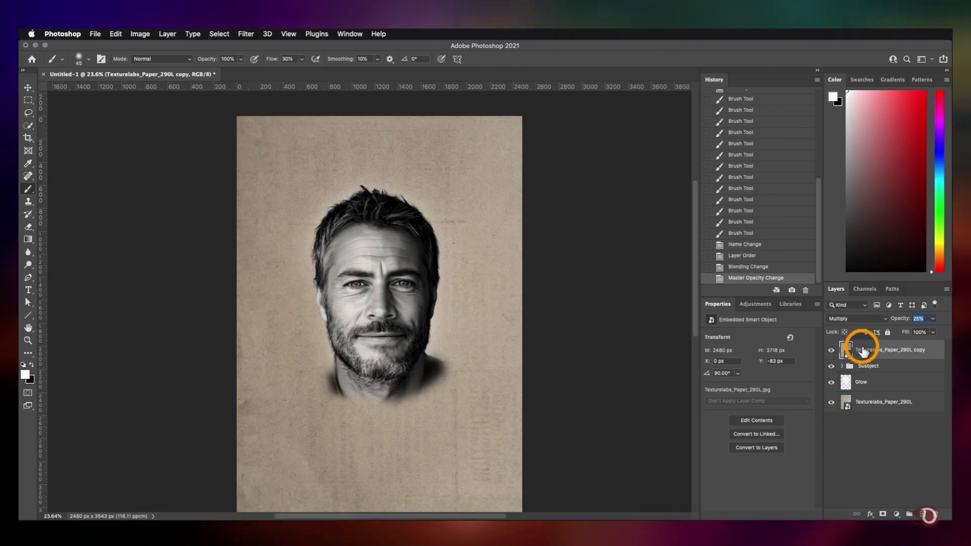
Add a layer mask to the paper texture copy and paint black with a large brush over the background around the head.
{"action": "left_click", "coordinate": [863, 352]}
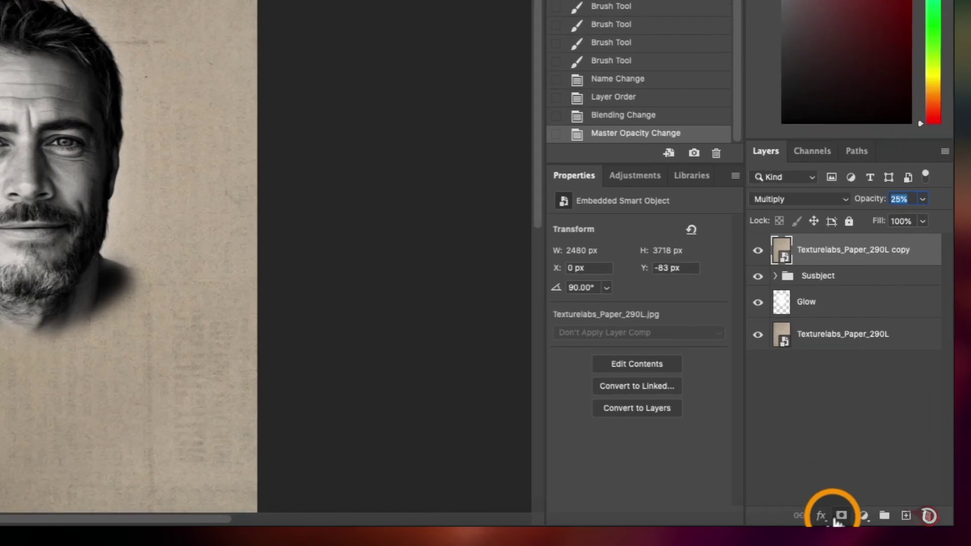
{"action": "left_click", "coordinate": [883, 514]}
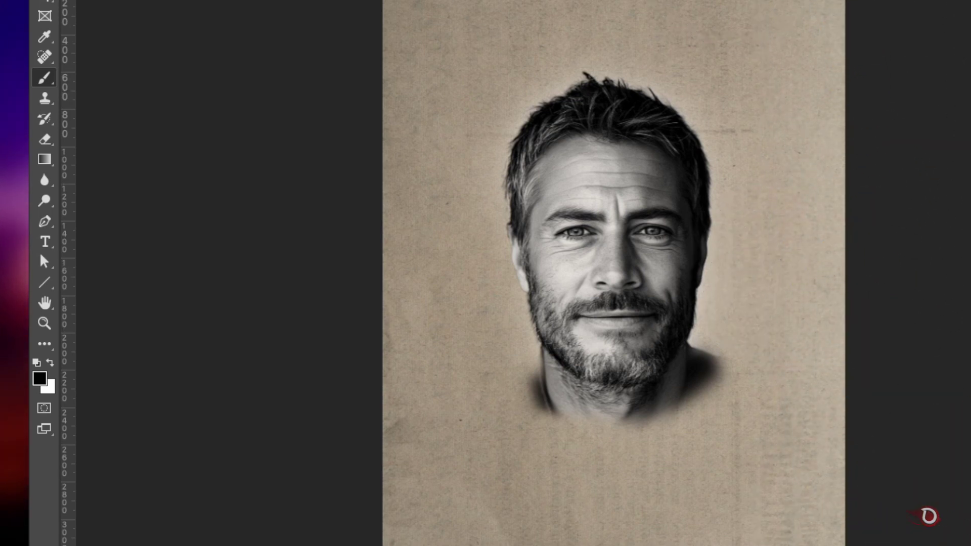
{"action": "mouse_move", "coordinate": [512, 222]}
{"action": "left_mouse_down"}
{"action": "mouse_move", "coordinate": [515, 270]}
{"action": "mouse_move", "coordinate": [594, 486]}
{"action": "mouse_move", "coordinate": [262, 375]}
{"action": "mouse_move", "coordinate": [257, 338]}
{"action": "mouse_move", "coordinate": [427, 396]}
{"action": "mouse_move", "coordinate": [256, 389]}
{"action": "mouse_move", "coordinate": [493, 444]}
{"action": "mouse_move", "coordinate": [479, 199]}
{"action": "left_mouse_up"}
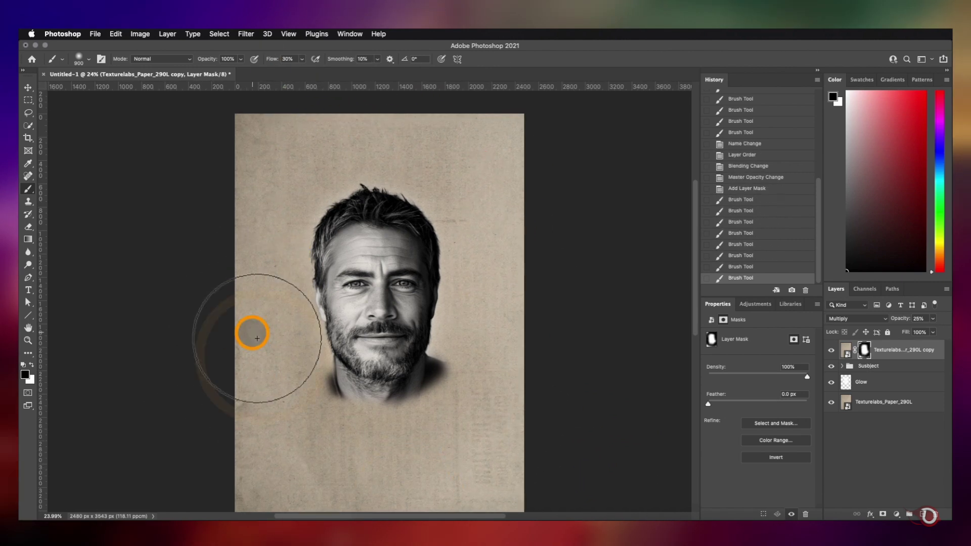
{"action": "scroll", "coordinate": [257, 339], "scroll_direction": "down", "scroll_amount": 5}
{"action": "scroll", "coordinate": [219, 408], "scroll_direction": "up", "scroll_amount": 10}
{"action": "scroll", "coordinate": [219, 408], "scroll_direction": "down", "scroll_amount": 8}
{"action": "key", "text": "v"}
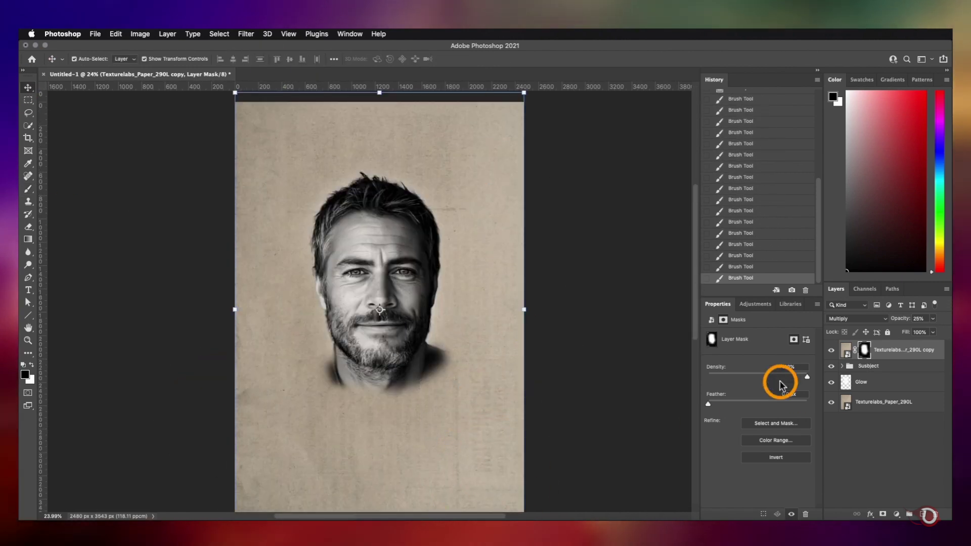
Toggle the paper texture copy's visibility off and on to compare the effect.
{"action": "left_click", "coordinate": [830, 351]}
{"action": "left_click", "coordinate": [831, 351]}
{"action": "left_click", "coordinate": [646, 349]}
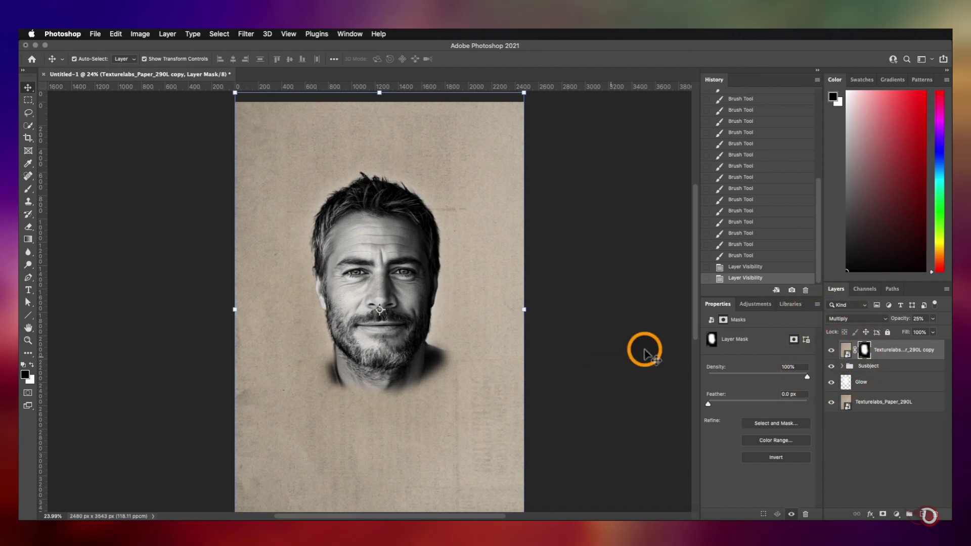
Enlarge the Susbject group to about 110.6% and move it down to a Y position of about 1876 px.
{"action": "key", "text": "super+0"}
{"action": "left_click", "coordinate": [868, 369]}
{"action": "left_click_drag", "start_coordinate": [511, 297], "coordinate": [523, 295]}
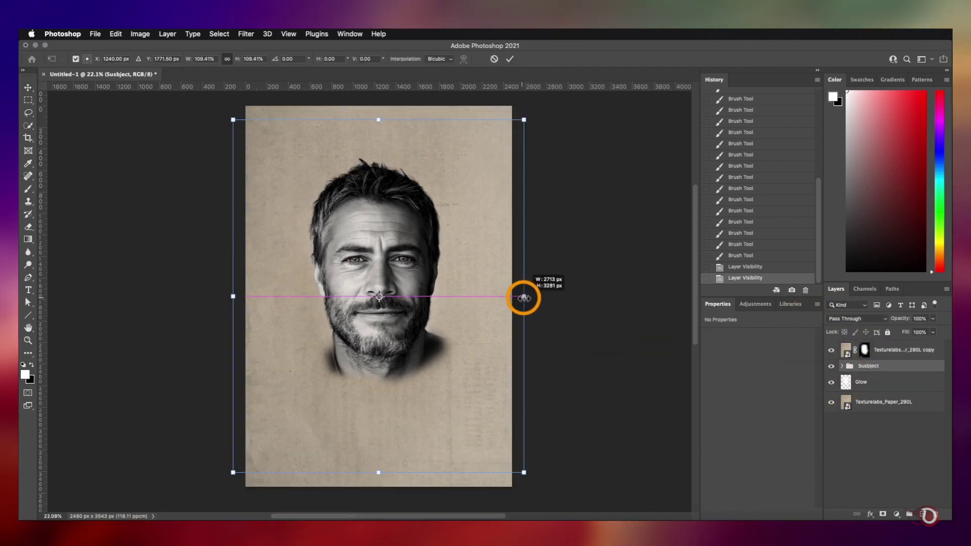
{"action": "left_click_drag", "start_coordinate": [340, 227], "coordinate": [383, 250]}
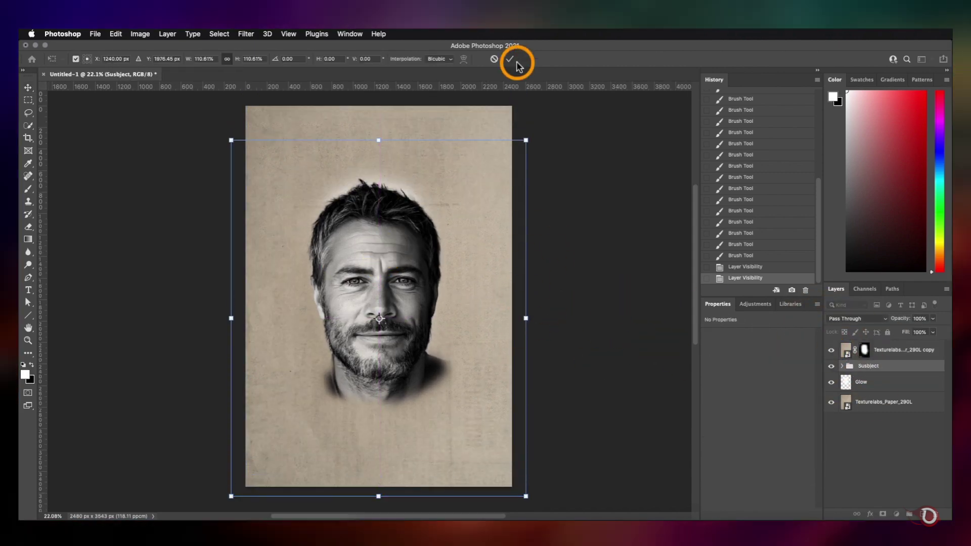
{"action": "left_click", "coordinate": [510, 59]}
{"action": "key", "text": "super+0"}
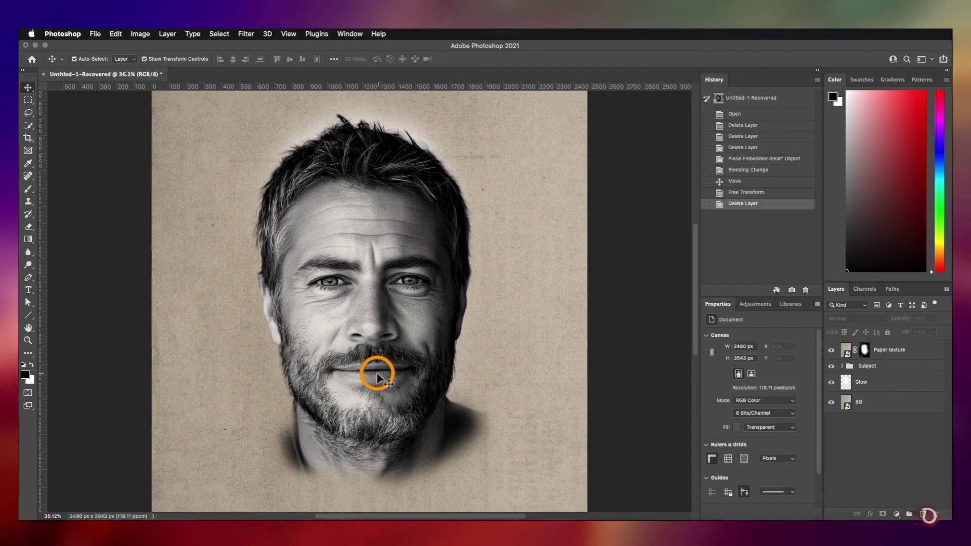
Place the newspaper image pngegg-4.png above the Paper texture layer and set its blend mode to Multiply.
{"action": "scroll", "coordinate": [377, 374], "scroll_direction": "down", "scroll_amount": 1}
{"action": "scroll", "coordinate": [377, 375], "scroll_direction": "down", "scroll_amount": 2}
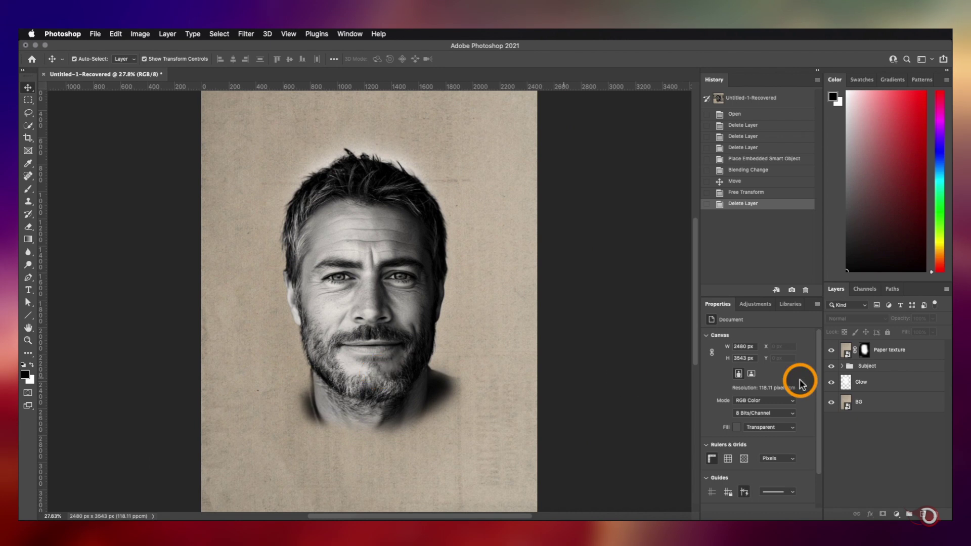
{"action": "left_click", "coordinate": [852, 488]}
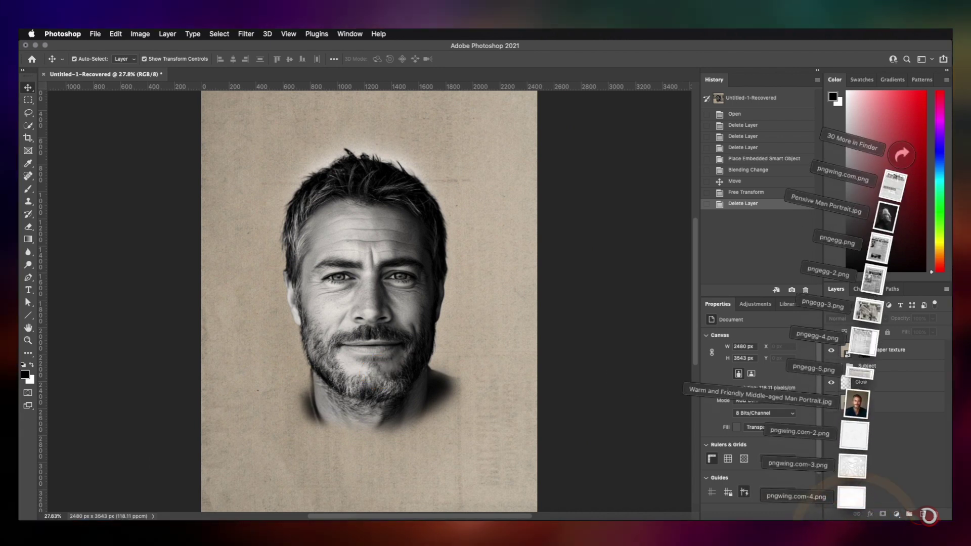
{"action": "left_click_drag", "start_coordinate": [797, 336], "coordinate": [468, 337]}
{"action": "key", "text": "Return"}
{"action": "left_click", "coordinate": [882, 322]}
{"action": "left_click", "coordinate": [850, 373]}
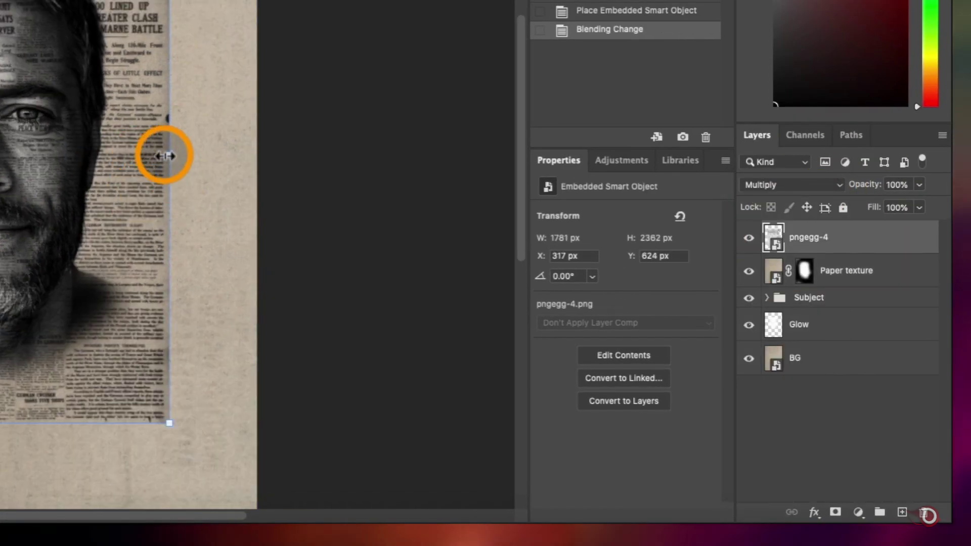
Enlarge the newspaper to about 2133 × 2828 px and reposition it over the head at about X 204, Y 362 px.
{"action": "left_click_drag", "start_coordinate": [165, 155], "coordinate": [689, 279]}
{"action": "key", "text": "Return"}
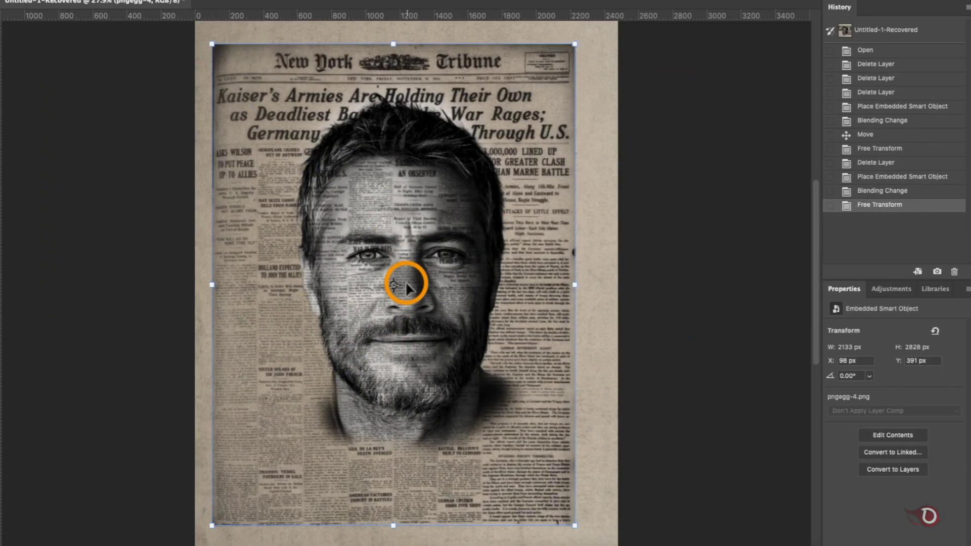
{"action": "mouse_move", "coordinate": [406, 283]}
{"action": "left_mouse_down"}
{"action": "mouse_move", "coordinate": [425, 281]}
{"action": "mouse_move", "coordinate": [426, 269]}
{"action": "mouse_move", "coordinate": [423, 282]}
{"action": "left_mouse_up"}
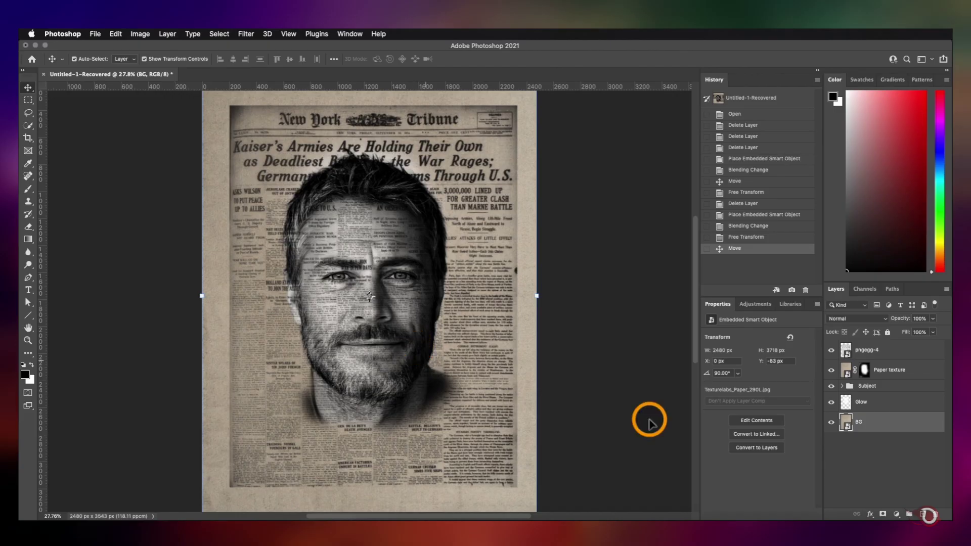
Rename the newspaper layer to "1".
{"action": "left_click", "coordinate": [867, 354]}
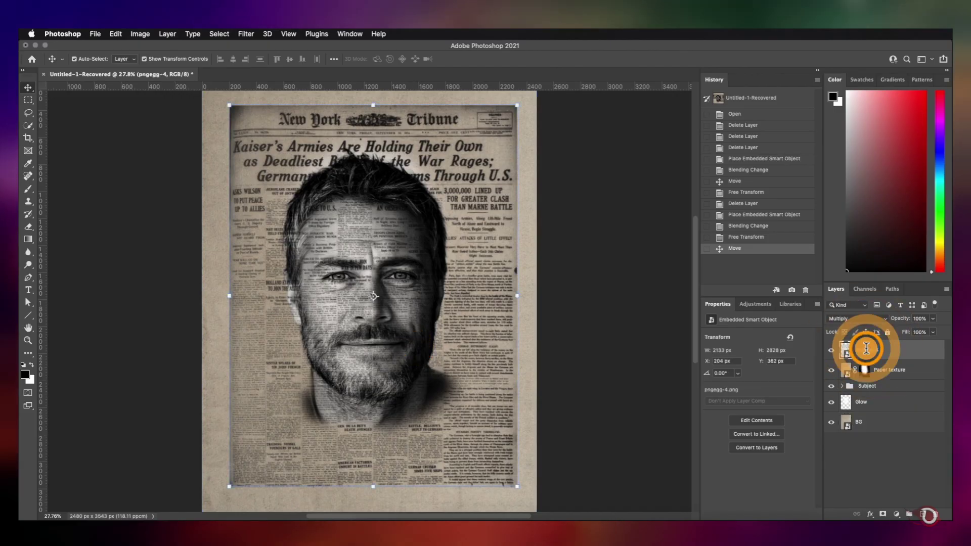
{"action": "double_click", "coordinate": [866, 349]}
{"action": "left_click", "coordinate": [905, 353]}
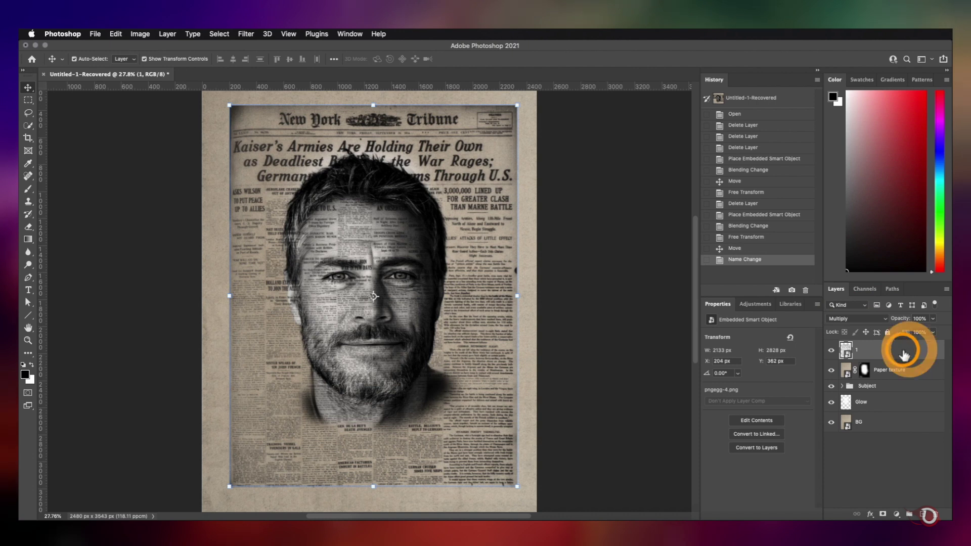
Add a layer mask to layer 1 and set up a 700 px Soft Round brush with black as the painting color.
{"action": "left_click", "coordinate": [882, 514]}
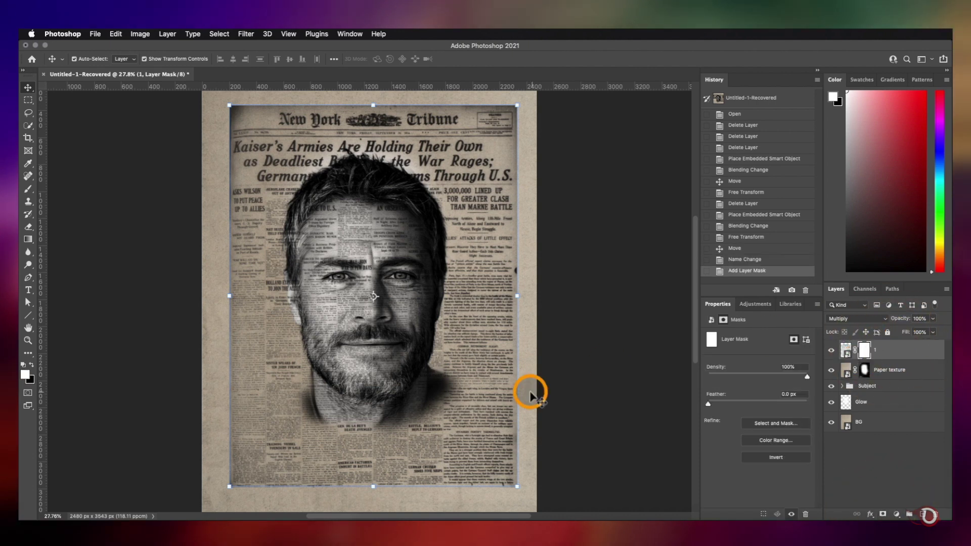
{"action": "left_click", "coordinate": [28, 188]}
{"action": "right_click", "coordinate": [385, 245]}
{"action": "left_click_drag", "start_coordinate": [548, 412], "coordinate": [536, 329]}
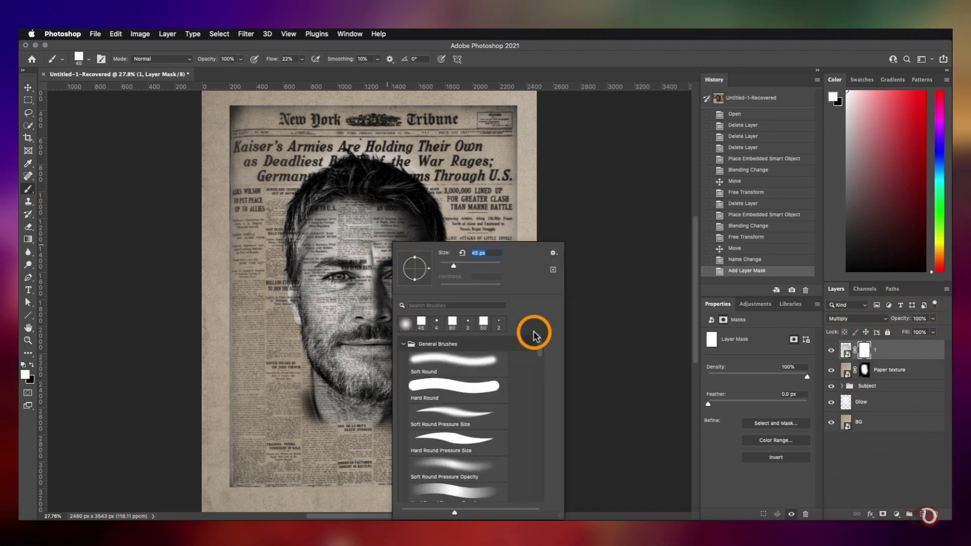
{"action": "double_click", "coordinate": [433, 358]}
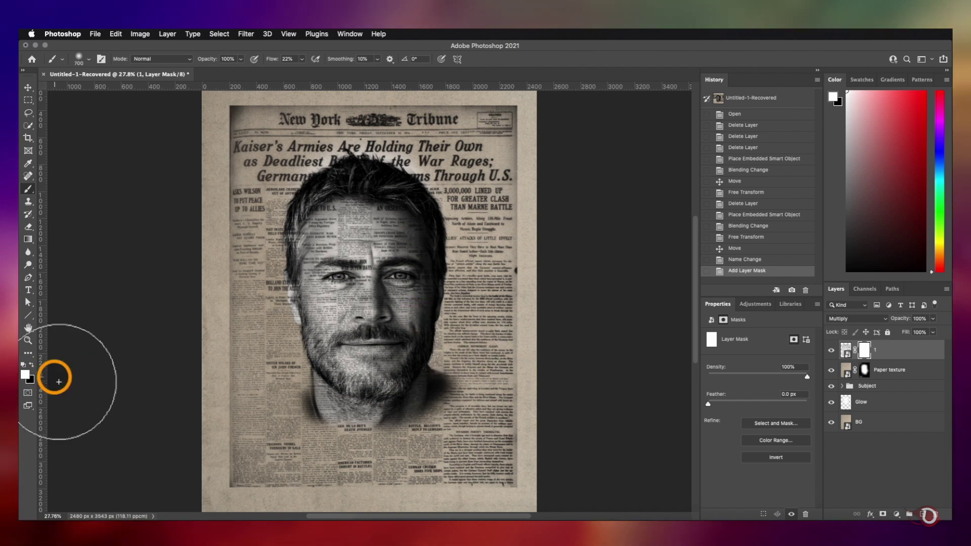
{"action": "key", "text": "x"}
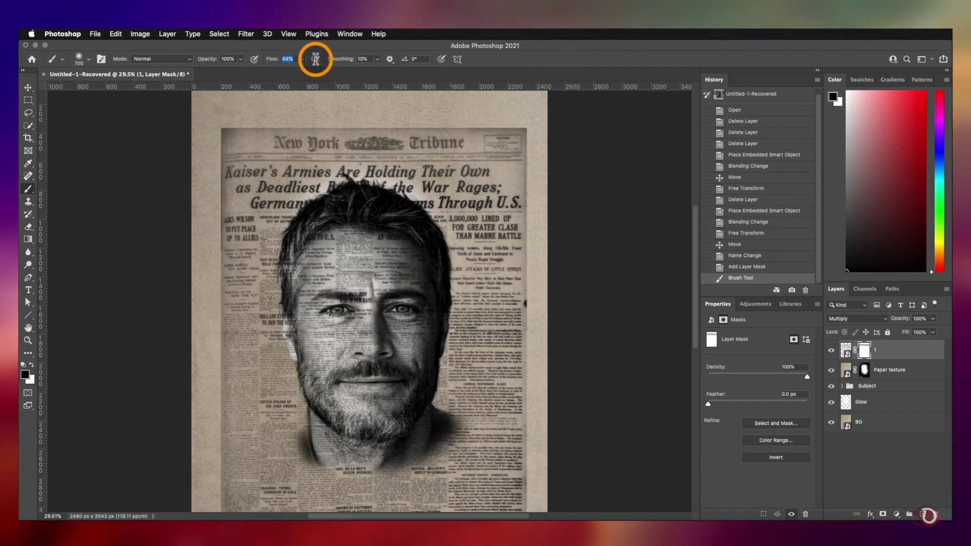
Paint black on layer 1's mask at 100% flow over the newspaper's masthead and outer areas, reducing the brush to 200 px for closer edges.
{"action": "mouse_move", "coordinate": [190, 129]}
{"action": "left_mouse_down"}
{"action": "mouse_move", "coordinate": [571, 130]}
{"action": "mouse_move", "coordinate": [205, 148]}
{"action": "mouse_move", "coordinate": [506, 145]}
{"action": "left_mouse_up"}
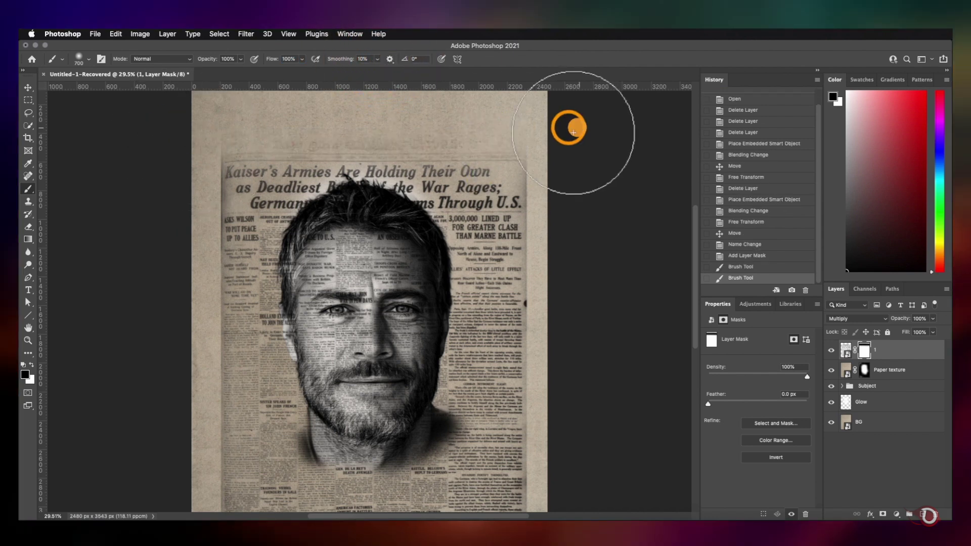
{"action": "key", "text": "["}
{"action": "key", "text": "["}
{"action": "key", "text": "["}
{"action": "key", "text": "["}
{"action": "key", "text": "["}
{"action": "key", "text": "["}
{"action": "mouse_move", "coordinate": [254, 172]}
{"action": "left_mouse_down"}
{"action": "mouse_move", "coordinate": [264, 250]}
{"action": "mouse_move", "coordinate": [312, 182]}
{"action": "mouse_move", "coordinate": [228, 390]}
{"action": "left_mouse_up"}
{"action": "scroll", "coordinate": [227, 390], "scroll_direction": "down", "scroll_amount": 5}
{"action": "mouse_move", "coordinate": [254, 188]}
{"action": "left_mouse_down"}
{"action": "mouse_move", "coordinate": [278, 339]}
{"action": "mouse_move", "coordinate": [261, 426]}
{"action": "left_mouse_up"}
{"action": "mouse_move", "coordinate": [253, 430]}
{"action": "left_mouse_down"}
{"action": "mouse_move", "coordinate": [283, 358]}
{"action": "mouse_move", "coordinate": [481, 460]}
{"action": "mouse_move", "coordinate": [463, 121]}
{"action": "mouse_move", "coordinate": [464, 305]}
{"action": "mouse_move", "coordinate": [438, 405]}
{"action": "mouse_move", "coordinate": [331, 433]}
{"action": "left_mouse_up"}
{"action": "mouse_move", "coordinate": [245, 300]}
{"action": "left_mouse_down"}
{"action": "mouse_move", "coordinate": [264, 206]}
{"action": "mouse_move", "coordinate": [276, 318]}
{"action": "left_mouse_up"}
{"action": "scroll", "coordinate": [314, 351], "scroll_direction": "up", "scroll_amount": 5}
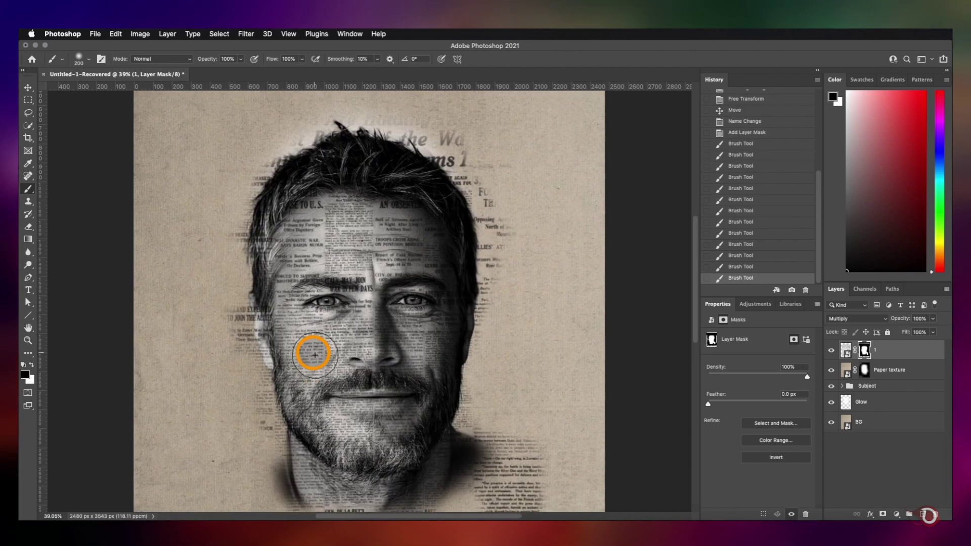
Paint white on layer 1's mask with a 125 px brush to restore patches of newspaper text along both sides of the face and neck.
{"action": "scroll", "coordinate": [511, 315], "scroll_direction": "down", "scroll_amount": 2}
{"action": "left_click_drag", "start_coordinate": [475, 260], "coordinate": [558, 277]}
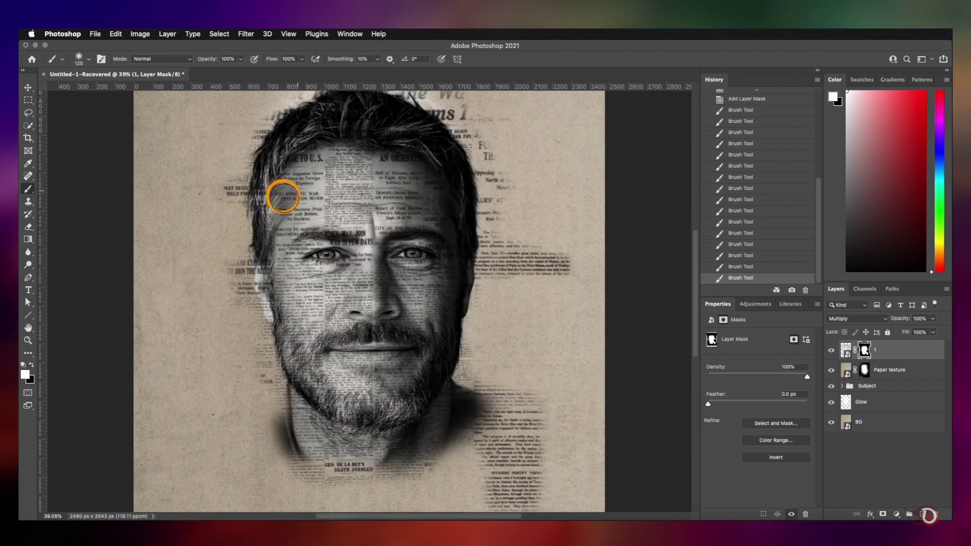
{"action": "scroll", "coordinate": [454, 309], "scroll_direction": "down", "scroll_amount": 1}
{"action": "scroll", "coordinate": [450, 344], "scroll_direction": "down", "scroll_amount": 3}
{"action": "scroll", "coordinate": [463, 253], "scroll_direction": "up", "scroll_amount": 1}
{"action": "key", "text": "super+z"}
{"action": "left_click_drag", "start_coordinate": [460, 216], "coordinate": [479, 204]}
{"action": "scroll", "coordinate": [478, 283], "scroll_direction": "down", "scroll_amount": 3}
{"action": "left_click_drag", "start_coordinate": [483, 347], "coordinate": [456, 331]}
{"action": "key", "text": "super+z"}
{"action": "key", "text": "super+shift+z"}
{"action": "scroll", "coordinate": [307, 359], "scroll_direction": "up", "scroll_amount": 1}
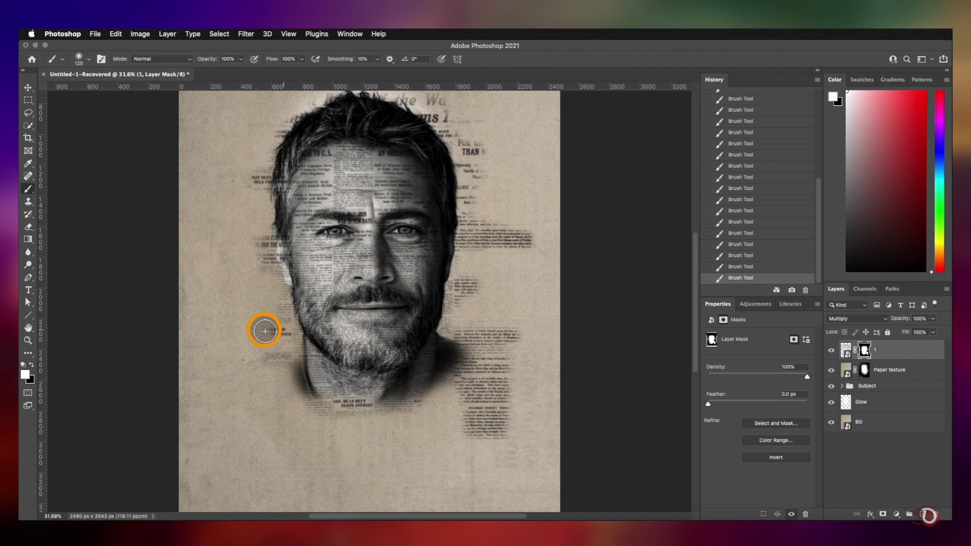
{"action": "left_click_drag", "start_coordinate": [300, 380], "coordinate": [307, 379]}
Paint black on layer 1's mask with a 50 px brush to break up the newspaper text beside the eye on the right side.
{"action": "scroll", "coordinate": [393, 334], "scroll_direction": "up", "scroll_amount": 6}
{"action": "scroll", "coordinate": [405, 326], "scroll_direction": "down", "scroll_amount": 8}
{"action": "key", "text": "bracketleft"}
{"action": "key", "text": "bracketleft"}
{"action": "key", "text": "bracketleft"}
{"action": "key", "text": "bracketleft"}
{"action": "key", "text": "bracketleft"}
{"action": "key", "text": "bracketleft"}
{"action": "key", "text": "x"}
{"action": "left_click_drag", "start_coordinate": [638, 224], "coordinate": [557, 225]}
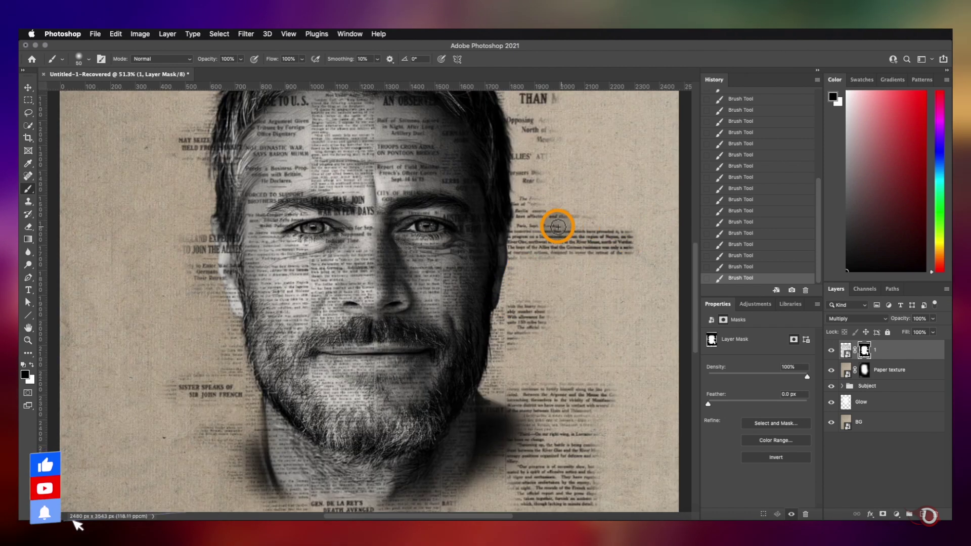
{"action": "left_click_drag", "start_coordinate": [633, 271], "coordinate": [627, 214]}
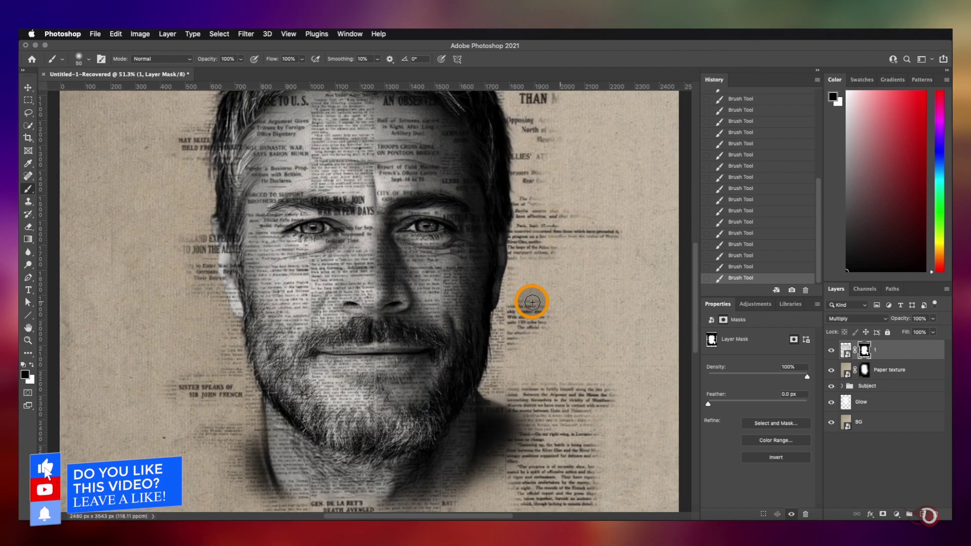
Mask out parts of the newspaper text block beside and below the right shoulder to give it an irregular outline.
{"action": "scroll", "coordinate": [503, 321], "scroll_direction": "down", "scroll_amount": 10}
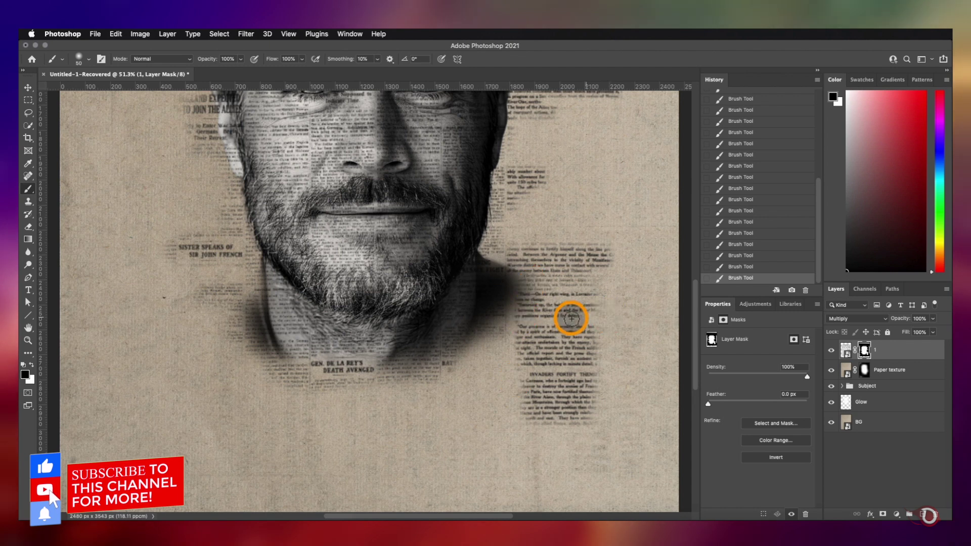
{"action": "mouse_move", "coordinate": [546, 317]}
{"action": "left_mouse_down"}
{"action": "mouse_move", "coordinate": [512, 320]}
{"action": "mouse_move", "coordinate": [610, 291]}
{"action": "mouse_move", "coordinate": [553, 292]}
{"action": "mouse_move", "coordinate": [536, 270]}
{"action": "mouse_move", "coordinate": [628, 258]}
{"action": "mouse_move", "coordinate": [580, 276]}
{"action": "mouse_move", "coordinate": [520, 326]}
{"action": "left_mouse_up"}
{"action": "mouse_move", "coordinate": [594, 325]}
{"action": "left_mouse_down"}
{"action": "mouse_move", "coordinate": [595, 393]}
{"action": "mouse_move", "coordinate": [592, 344]}
{"action": "mouse_move", "coordinate": [591, 384]}
{"action": "mouse_move", "coordinate": [552, 359]}
{"action": "mouse_move", "coordinate": [522, 355]}
{"action": "left_mouse_up"}
{"action": "scroll", "coordinate": [369, 406], "scroll_direction": "down", "scroll_amount": 3}
{"action": "left_click_drag", "start_coordinate": [372, 270], "coordinate": [449, 381]}
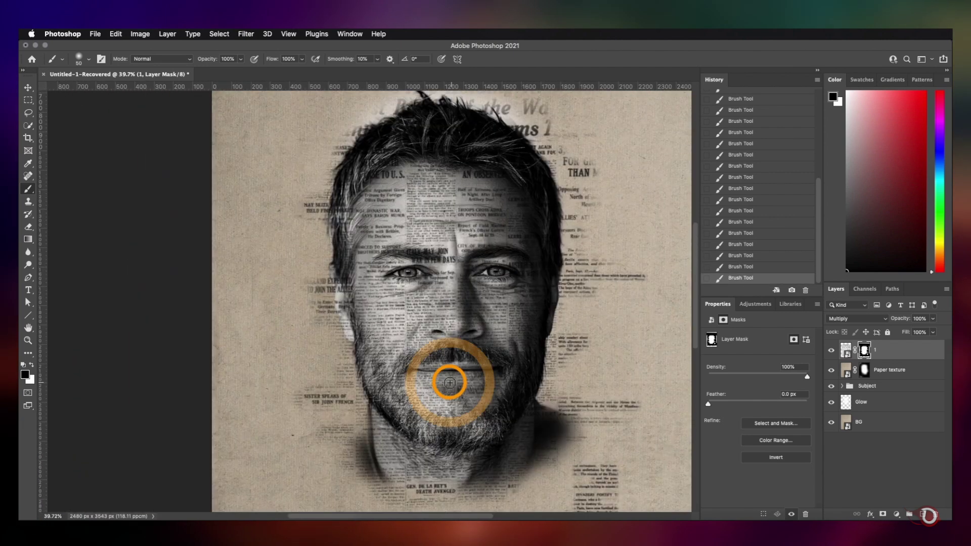
Mask out the headline remnants around the top of the hair and trim the text along the left side and neck.
{"action": "scroll", "coordinate": [533, 244], "scroll_direction": "up", "scroll_amount": 3}
{"action": "key", "text": "x"}
{"action": "scroll", "coordinate": [548, 265], "scroll_direction": "up", "scroll_amount": 5}
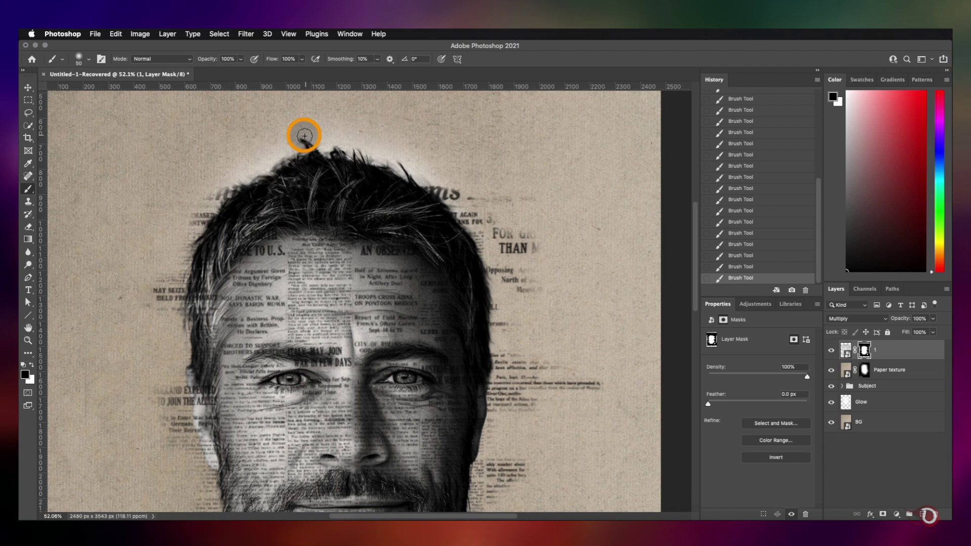
{"action": "left_click_drag", "start_coordinate": [276, 371], "coordinate": [428, 309]}
{"action": "scroll", "coordinate": [310, 403], "scroll_direction": "down", "scroll_amount": 5}
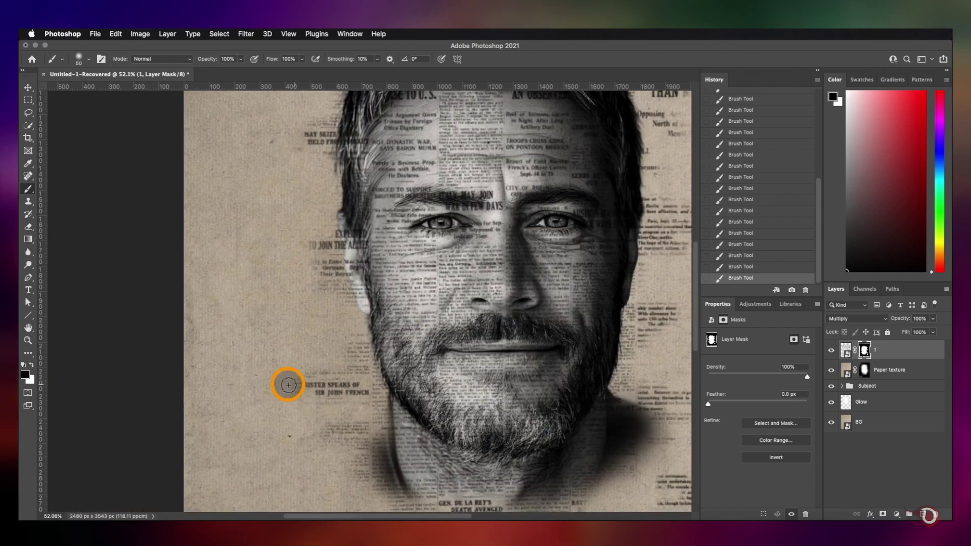
{"action": "scroll", "coordinate": [376, 433], "scroll_direction": "down", "scroll_amount": 5}
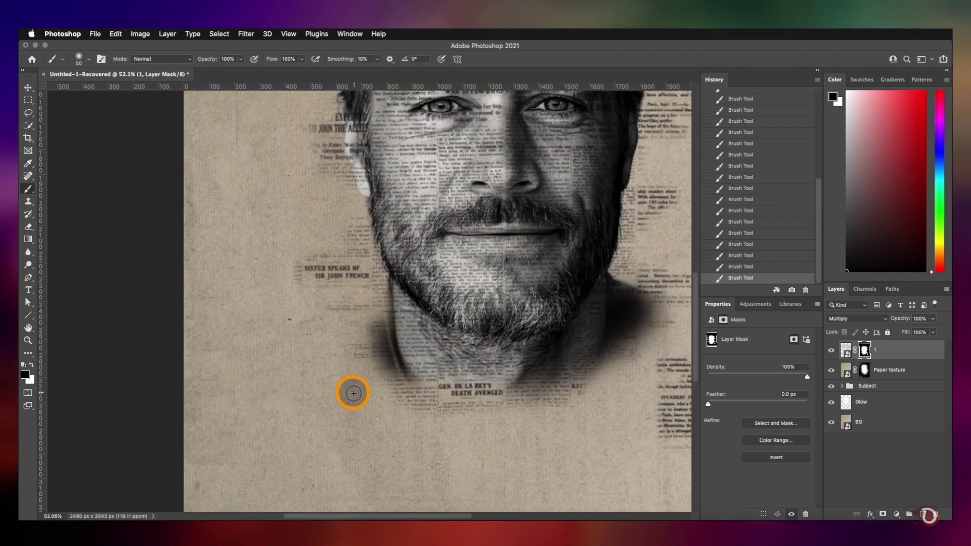
{"action": "scroll", "coordinate": [425, 304], "scroll_direction": "down", "scroll_amount": 6}
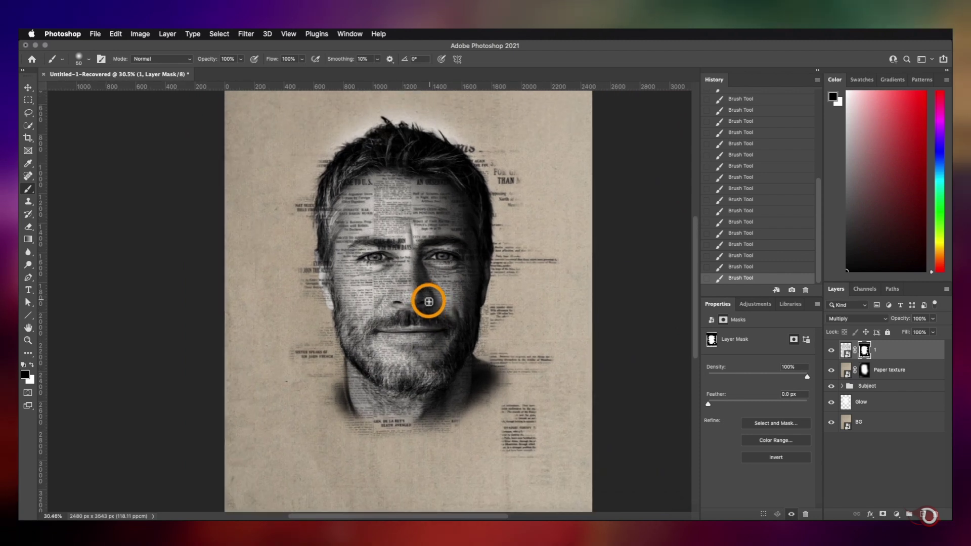
Place the pngegg-5.png newspaper clipping, rotate it 90°, scale it to about 408 × 1278 px and position it over the left jaw and neck.
{"action": "left_click", "coordinate": [853, 523]}
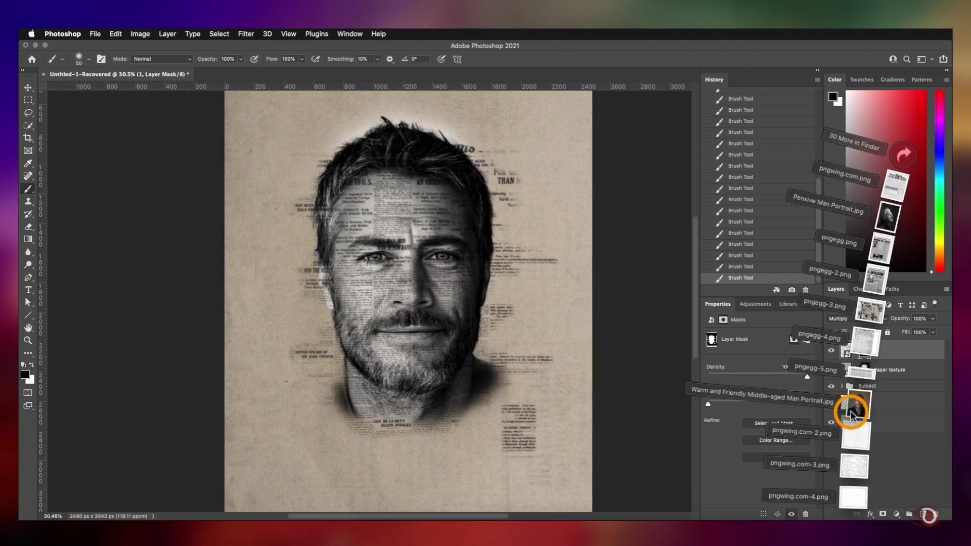
{"action": "left_click_drag", "start_coordinate": [858, 379], "coordinate": [402, 368]}
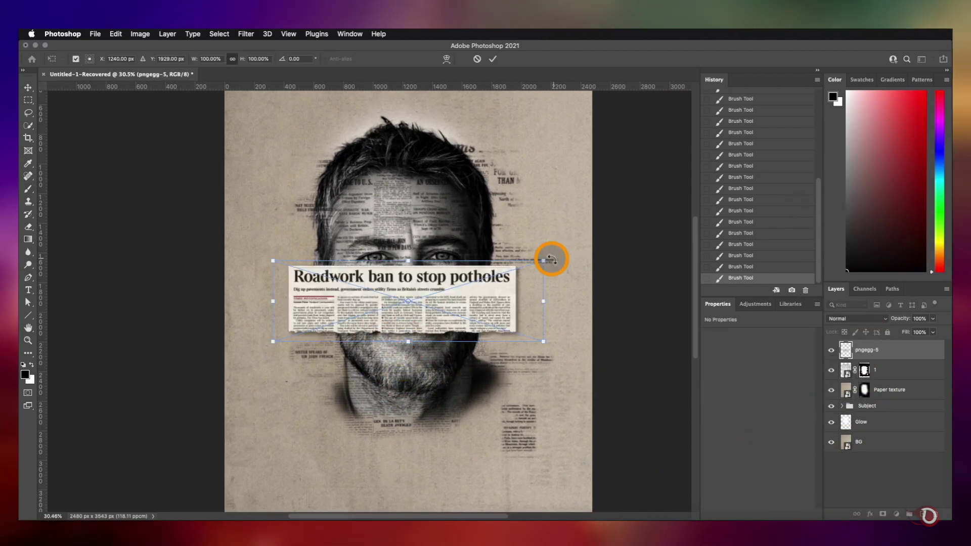
{"action": "left_click_drag", "start_coordinate": [580, 315], "coordinate": [397, 426]}
{"action": "left_click_drag", "start_coordinate": [395, 304], "coordinate": [348, 393]}
{"action": "scroll", "coordinate": [419, 414], "scroll_direction": "down", "scroll_amount": 1}
{"action": "left_click_drag", "start_coordinate": [337, 508], "coordinate": [307, 401]}
{"action": "key", "text": "Return"}
Set the rotated clipping's blend mode to Multiply and rename its layer to "2".
{"action": "left_click", "coordinate": [883, 318]}
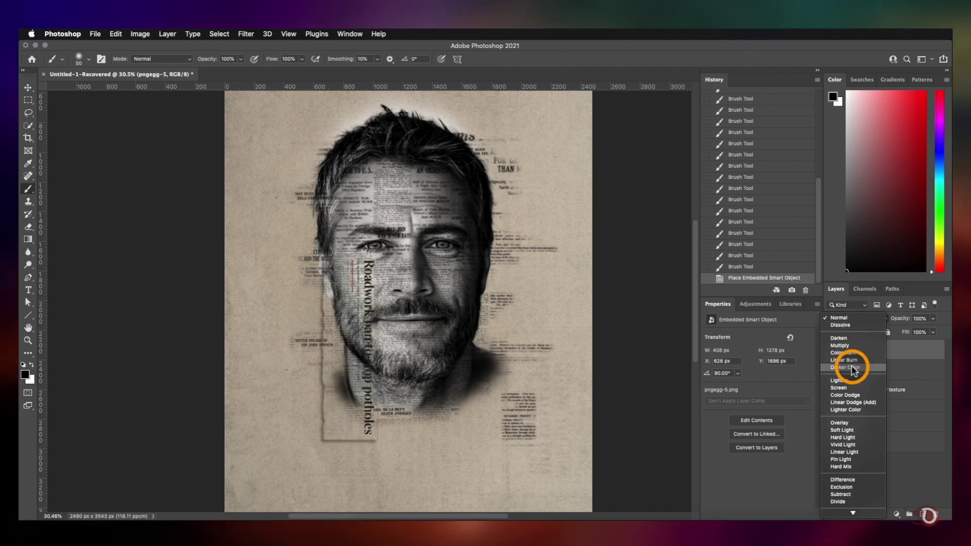
{"action": "left_click", "coordinate": [850, 346]}
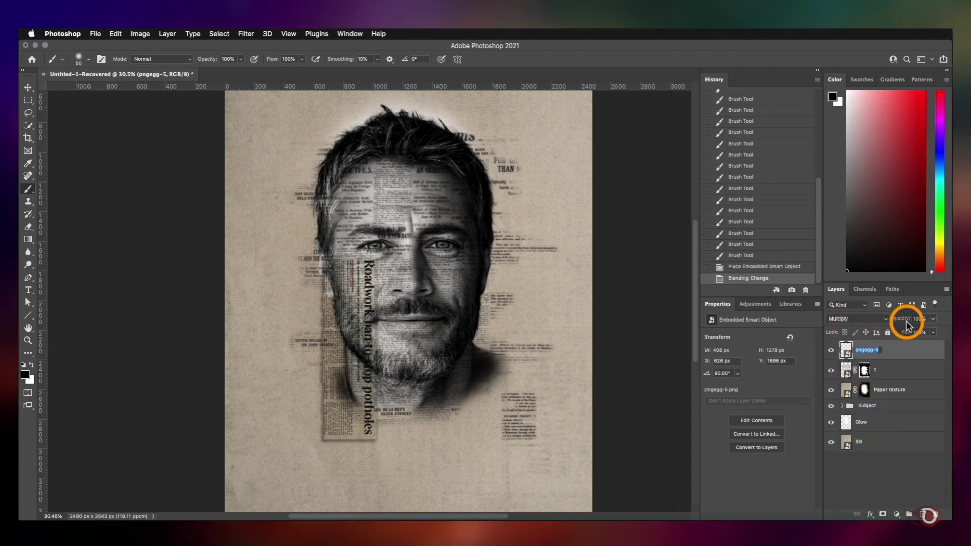
{"action": "scroll", "coordinate": [367, 440], "scroll_direction": "up", "scroll_amount": 5}
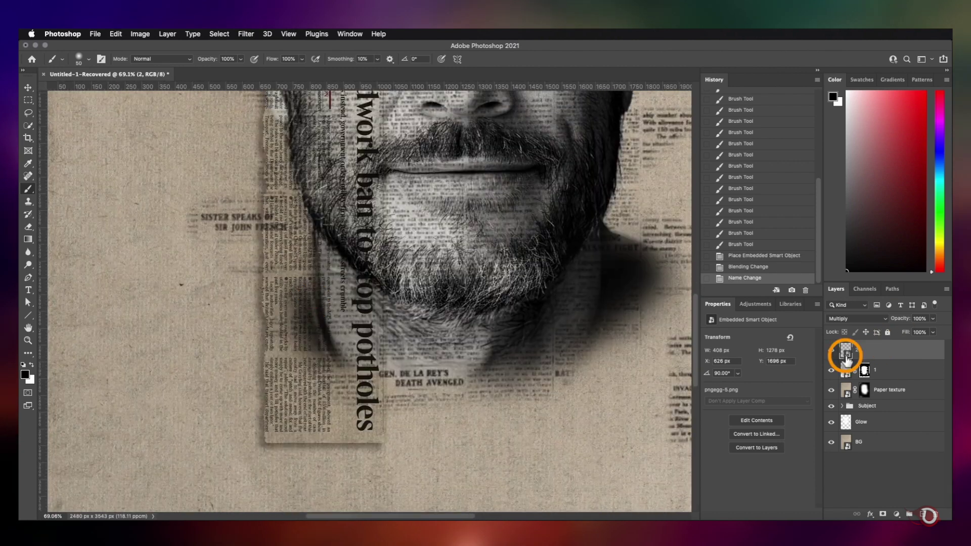
Mask out layer 1's text beneath the rotated clipping, and add a mask to layer 2 to fade its bottom edge with a 125 px brush.
{"action": "scroll", "coordinate": [368, 440], "scroll_direction": "down", "scroll_amount": 3}
{"action": "left_click", "coordinate": [864, 371]}
{"action": "key", "text": "bracketright"}
{"action": "key", "text": "bracketright"}
{"action": "key", "text": "bracketright"}
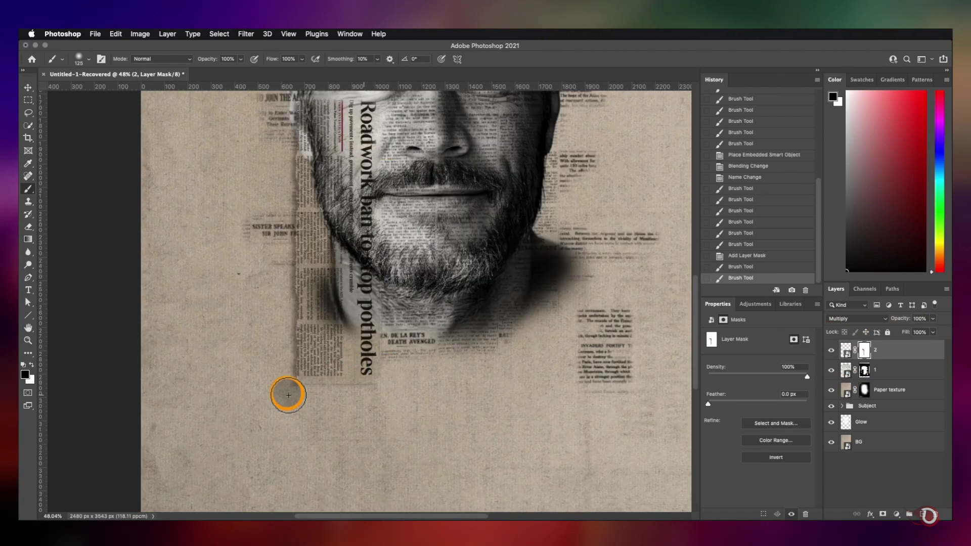
Mask out parts of layer 2's clipping along the left cheek, jaw and neck with a small 25 to 40 px brush.
{"action": "scroll", "coordinate": [281, 398], "scroll_direction": "up", "scroll_amount": 1}
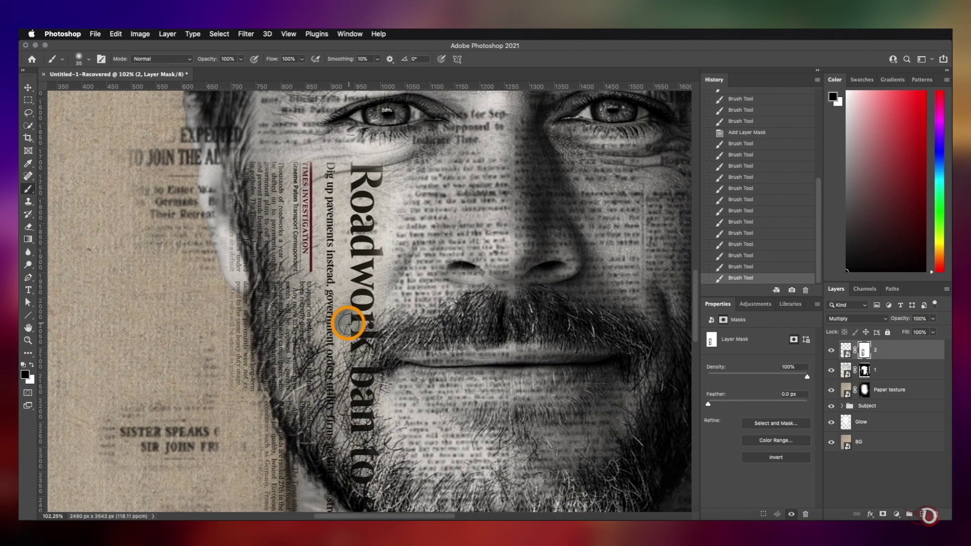
{"action": "mouse_move", "coordinate": [343, 318]}
{"action": "left_mouse_down"}
{"action": "mouse_move", "coordinate": [321, 184]}
{"action": "mouse_move", "coordinate": [317, 435]}
{"action": "left_mouse_up"}
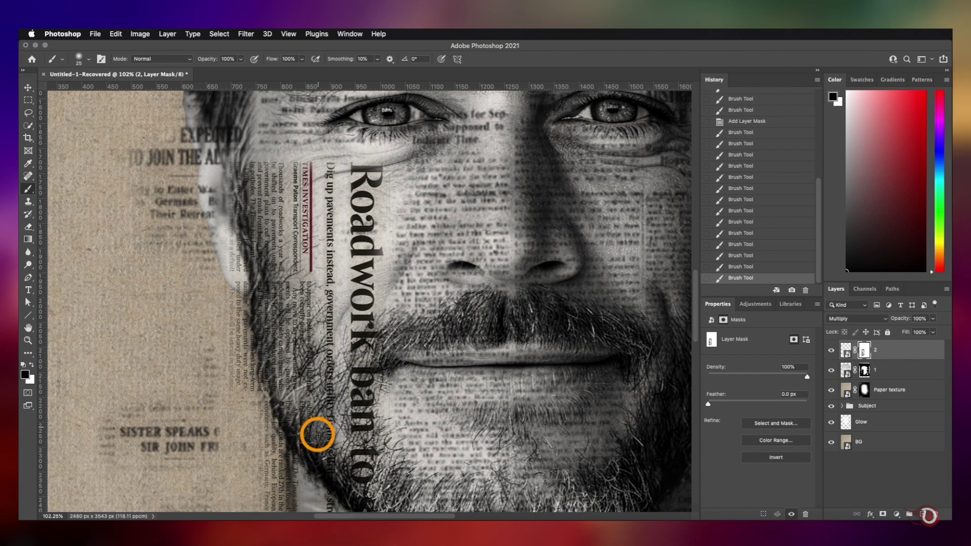
{"action": "left_click", "coordinate": [864, 370]}
{"action": "key", "text": "x"}
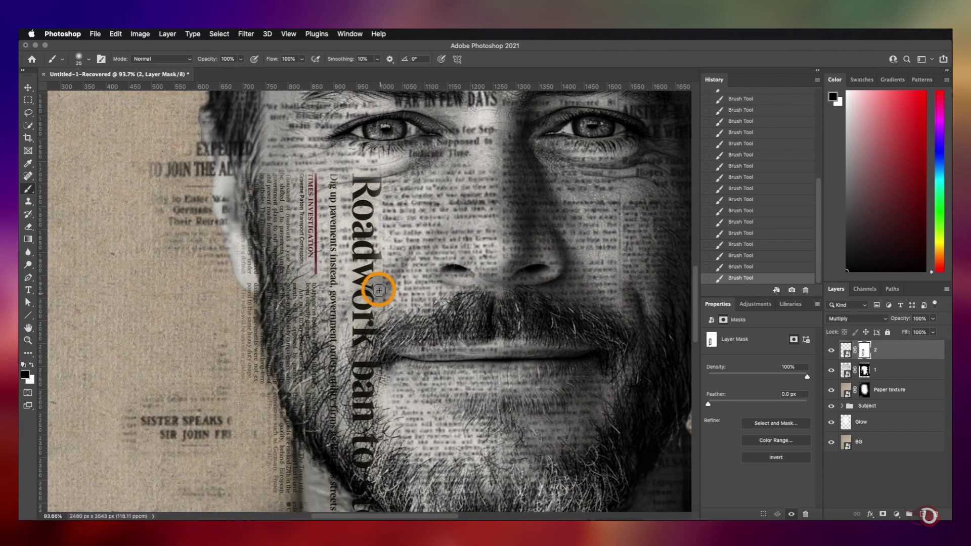
{"action": "left_click_drag", "start_coordinate": [384, 447], "coordinate": [394, 403]}
{"action": "left_click", "coordinate": [864, 370]}
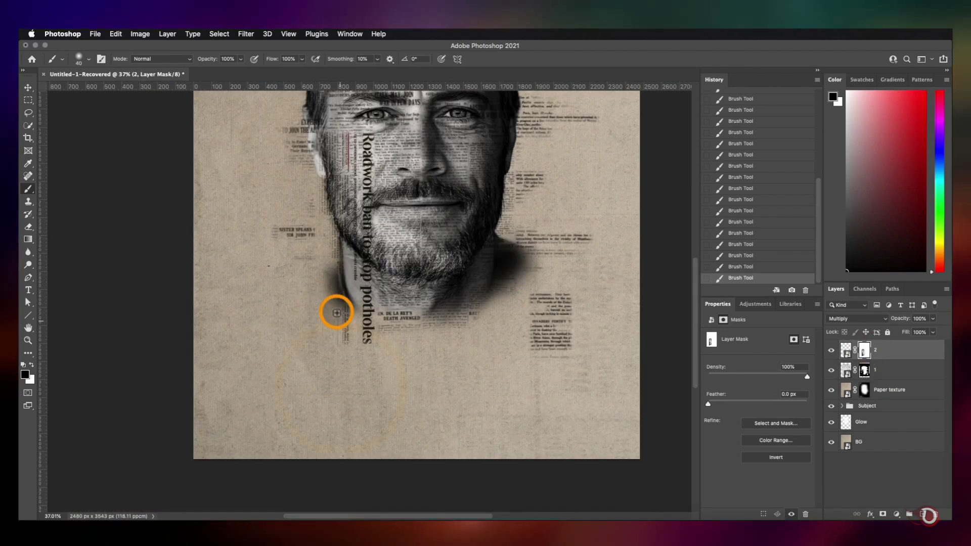
{"action": "scroll", "coordinate": [336, 313], "scroll_direction": "up", "scroll_amount": 2}
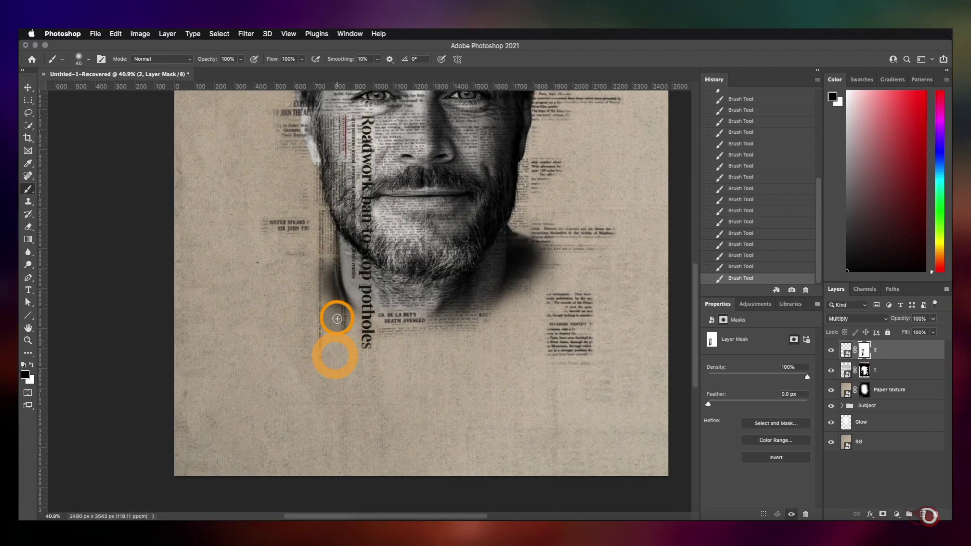
Place the pngegg-2.png newspaper page, rotate it -90° and position it over the head at about X -454 px, Y 374 px.
{"action": "scroll", "coordinate": [334, 317], "scroll_direction": "down", "scroll_amount": 4}
{"action": "left_click", "coordinate": [877, 518]}
{"action": "left_click_drag", "start_coordinate": [876, 281], "coordinate": [370, 295]}
{"action": "scroll", "coordinate": [369, 295], "scroll_direction": "down", "scroll_amount": 6}
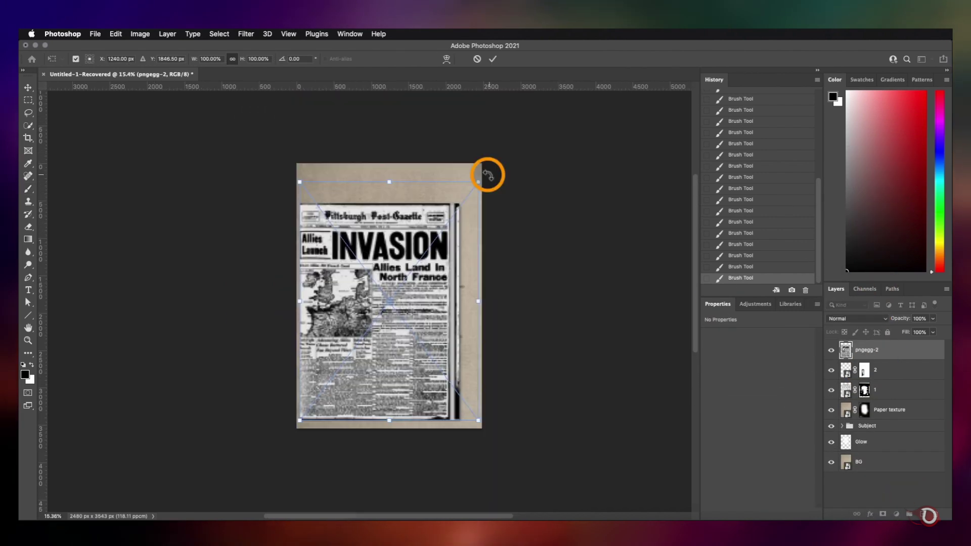
{"action": "left_click_drag", "start_coordinate": [488, 174], "coordinate": [518, 401]}
{"action": "left_click_drag", "start_coordinate": [371, 268], "coordinate": [472, 230]}
{"action": "left_click_drag", "start_coordinate": [610, 264], "coordinate": [596, 264]}
{"action": "left_click", "coordinate": [494, 60]}
{"action": "left_click", "coordinate": [669, 201]}
{"action": "key", "text": "v"}
{"action": "left_click_drag", "start_coordinate": [428, 264], "coordinate": [426, 247]}
{"action": "left_click_drag", "start_coordinate": [586, 164], "coordinate": [390, 337]}
{"action": "key", "text": "Return"}
{"action": "mouse_move", "coordinate": [507, 247]}
{"action": "left_mouse_down"}
{"action": "mouse_move", "coordinate": [375, 259]}
{"action": "mouse_move", "coordinate": [407, 257]}
{"action": "left_mouse_up"}
Set the page's blend mode to Multiply, add a layer mask and paint out its headline side and outer edges with a 700 px brush.
{"action": "left_click", "coordinate": [866, 318]}
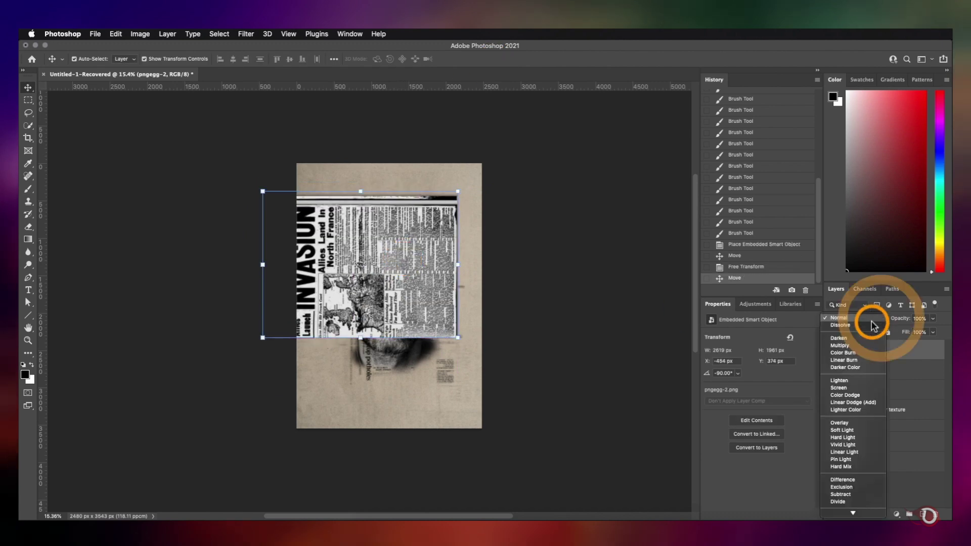
{"action": "left_click", "coordinate": [866, 344]}
{"action": "scroll", "coordinate": [495, 378], "scroll_direction": "up", "scroll_amount": 5}
{"action": "left_click", "coordinate": [882, 514]}
{"action": "key", "text": "b"}
{"action": "mouse_move", "coordinate": [265, 228]}
{"action": "left_mouse_down"}
{"action": "mouse_move", "coordinate": [274, 312]}
{"action": "mouse_move", "coordinate": [256, 129]}
{"action": "left_mouse_up"}
{"action": "left_click_drag", "start_coordinate": [256, 129], "coordinate": [546, 116]}
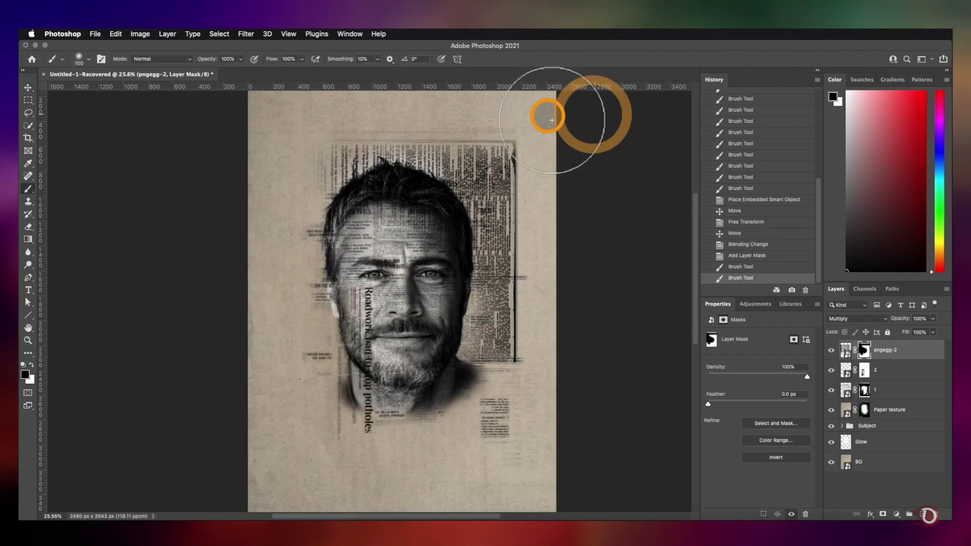
Mask out the page's text over the face and along the right side of the head with progressively smaller brushes.
{"action": "key", "text": "bracketleft"}
{"action": "key", "text": "bracketleft"}
{"action": "key", "text": "bracketleft"}
{"action": "key", "text": "bracketleft"}
{"action": "mouse_move", "coordinate": [360, 136]}
{"action": "left_mouse_down"}
{"action": "mouse_move", "coordinate": [516, 154]}
{"action": "mouse_move", "coordinate": [513, 372]}
{"action": "left_mouse_up"}
{"action": "mouse_move", "coordinate": [503, 169]}
{"action": "left_mouse_down"}
{"action": "mouse_move", "coordinate": [493, 129]}
{"action": "mouse_move", "coordinate": [490, 169]}
{"action": "left_mouse_up"}
{"action": "left_click_drag", "start_coordinate": [490, 170], "coordinate": [495, 342]}
{"action": "key", "text": "bracketleft"}
{"action": "left_click_drag", "start_coordinate": [423, 227], "coordinate": [402, 227]}
{"action": "mouse_move", "coordinate": [402, 227]}
{"action": "left_mouse_down"}
{"action": "mouse_move", "coordinate": [429, 312]}
{"action": "mouse_move", "coordinate": [364, 243]}
{"action": "left_mouse_up"}
{"action": "scroll", "coordinate": [367, 243], "scroll_direction": "up", "scroll_amount": 5}
{"action": "scroll", "coordinate": [560, 347], "scroll_direction": "down", "scroll_amount": 5}
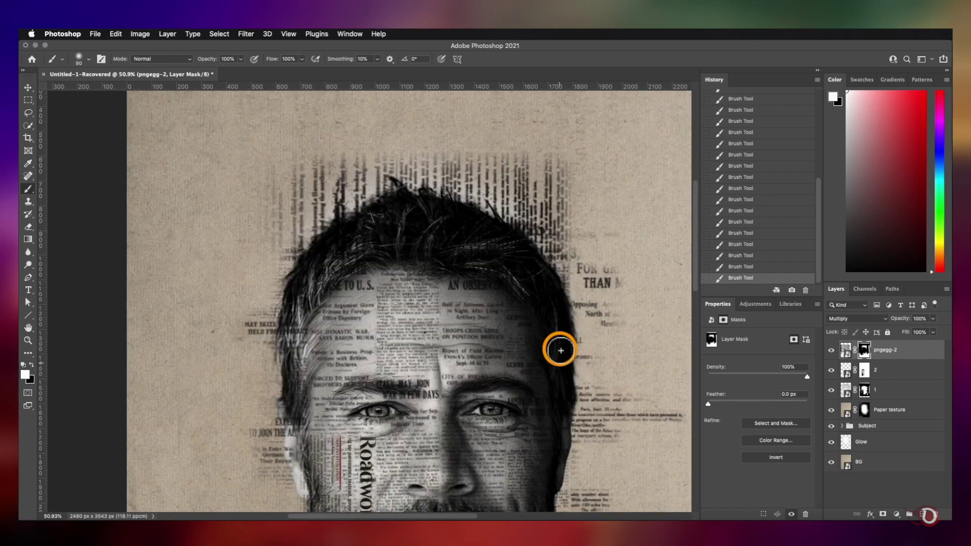
Mask out most of the vertical text columns above the hair with a 90 px brush, keeping strips at the upper right.
{"action": "scroll", "coordinate": [506, 349], "scroll_direction": "up", "scroll_amount": 6}
{"action": "scroll", "coordinate": [558, 245], "scroll_direction": "down", "scroll_amount": 2}
{"action": "key", "text": "x"}
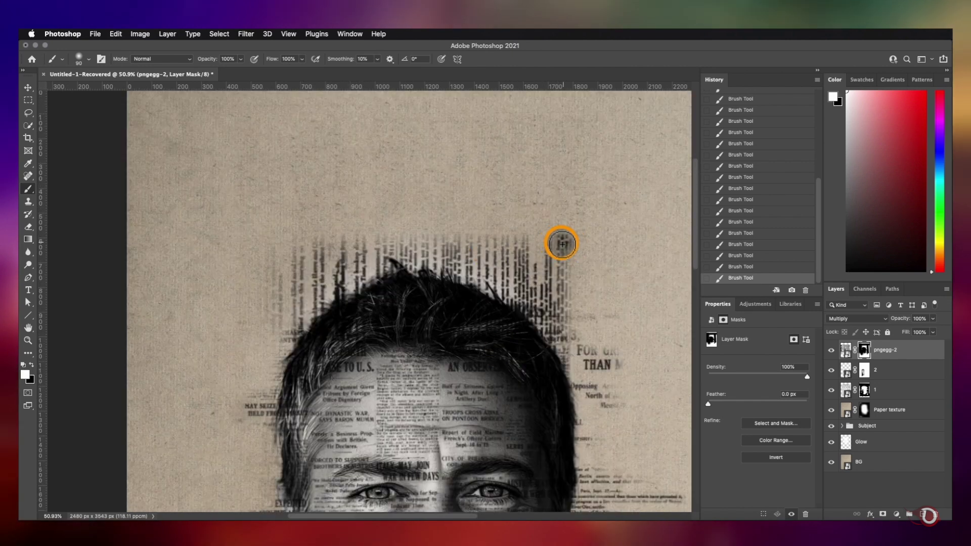
{"action": "left_click_drag", "start_coordinate": [561, 245], "coordinate": [278, 283]}
{"action": "mouse_move", "coordinate": [276, 220]}
{"action": "left_mouse_down"}
{"action": "mouse_move", "coordinate": [301, 239]}
{"action": "mouse_move", "coordinate": [313, 313]}
{"action": "mouse_move", "coordinate": [339, 227]}
{"action": "mouse_move", "coordinate": [372, 260]}
{"action": "left_mouse_up"}
{"action": "mouse_move", "coordinate": [512, 229]}
{"action": "left_mouse_down"}
{"action": "mouse_move", "coordinate": [561, 297]}
{"action": "mouse_move", "coordinate": [545, 250]}
{"action": "mouse_move", "coordinate": [489, 215]}
{"action": "mouse_move", "coordinate": [498, 274]}
{"action": "mouse_move", "coordinate": [437, 234]}
{"action": "mouse_move", "coordinate": [392, 248]}
{"action": "left_mouse_up"}
{"action": "scroll", "coordinate": [423, 238], "scroll_direction": "down", "scroll_amount": 3}
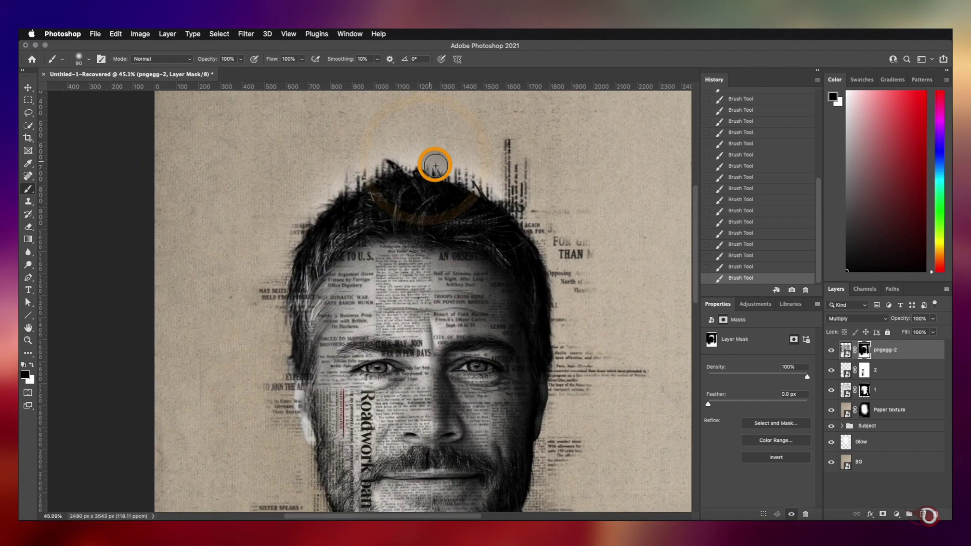
Paint a few thin vertical text strips back in above the right side of the hair.
{"action": "key", "text": "x"}
{"action": "key", "text": "x"}
{"action": "scroll", "coordinate": [561, 180], "scroll_direction": "down", "scroll_amount": 5}
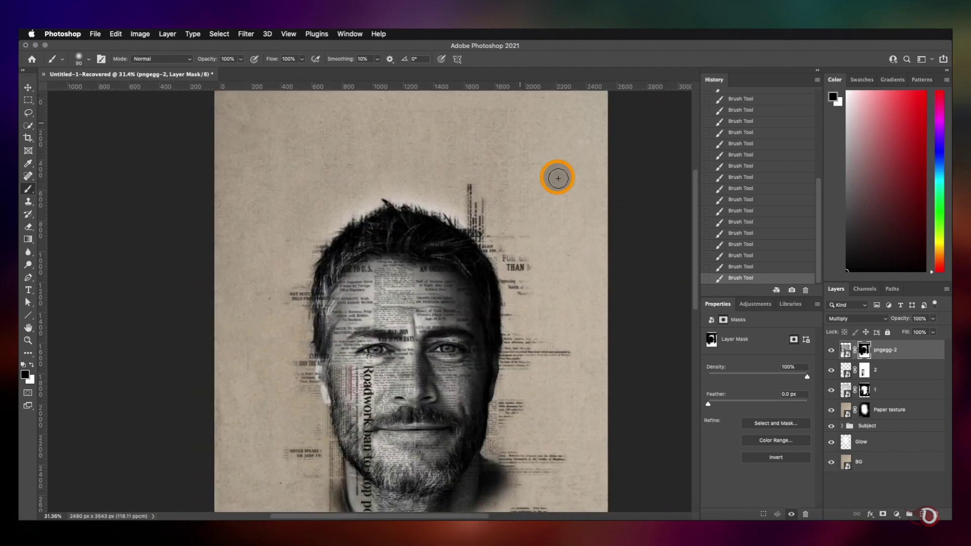
{"action": "scroll", "coordinate": [557, 177], "scroll_direction": "up", "scroll_amount": 5}
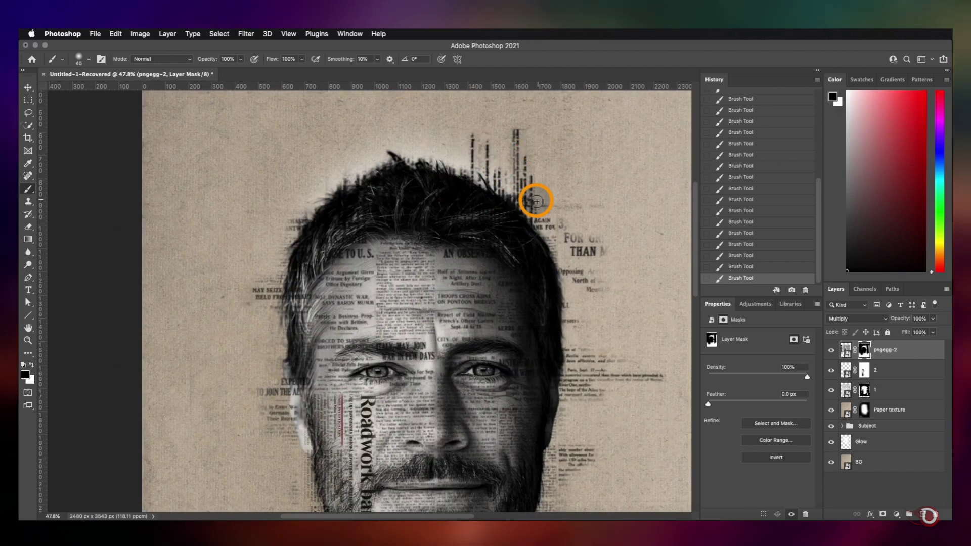
{"action": "scroll", "coordinate": [537, 201], "scroll_direction": "down", "scroll_amount": 4}
{"action": "scroll", "coordinate": [412, 245], "scroll_direction": "up", "scroll_amount": 4}
Rename the pngegg-2 layer to "3" and reduce its opacity to 62%.
{"action": "double_click", "coordinate": [885, 350]}
{"action": "type", "text": "3"}
{"action": "key", "text": "Return"}
{"action": "key", "text": "v"}
{"action": "scroll", "coordinate": [404, 253], "scroll_direction": "down", "scroll_amount": 3}
{"action": "left_click", "coordinate": [890, 350]}
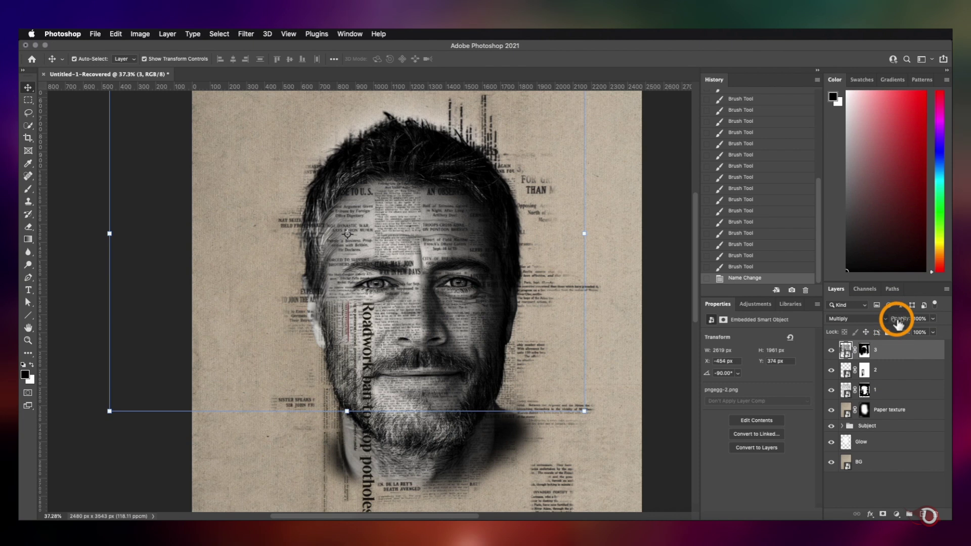
{"action": "left_click_drag", "start_coordinate": [897, 324], "coordinate": [897, 324]}
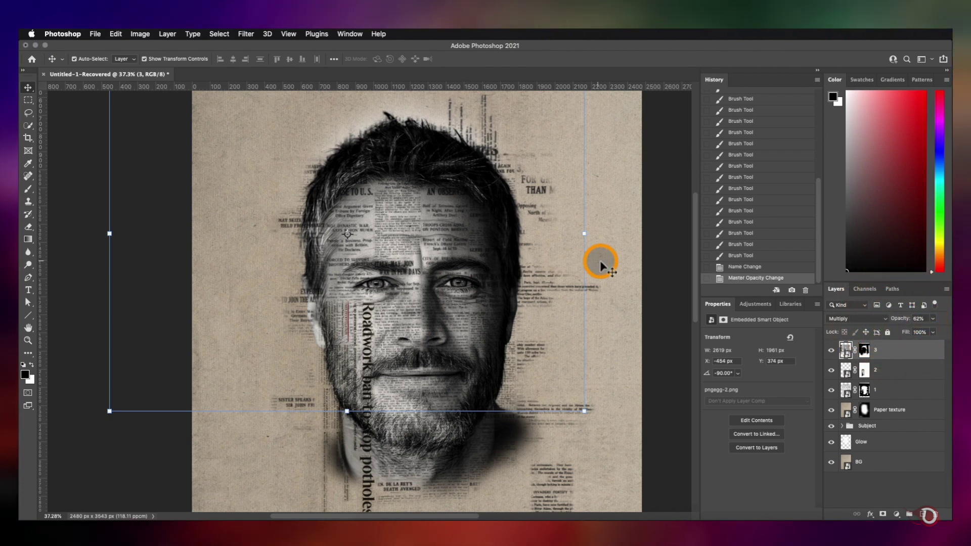
Group layers 1, 2 and 3 and name the group "Newspaper".
{"action": "left_click", "coordinate": [431, 353]}
{"action": "scroll", "coordinate": [431, 354], "scroll_direction": "down", "scroll_amount": 2}
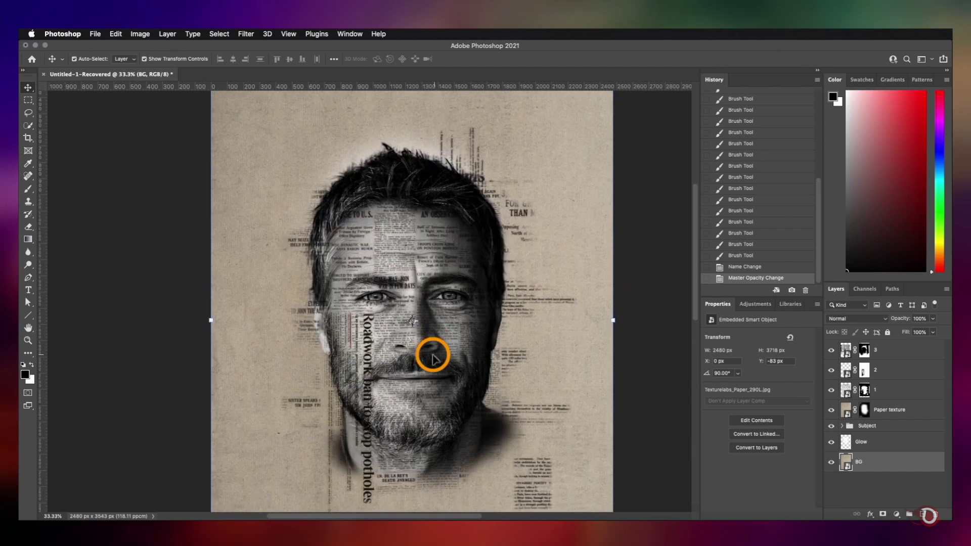
{"action": "left_click", "coordinate": [897, 354]}
{"action": "left_click", "coordinate": [879, 388], "text": "shift"}
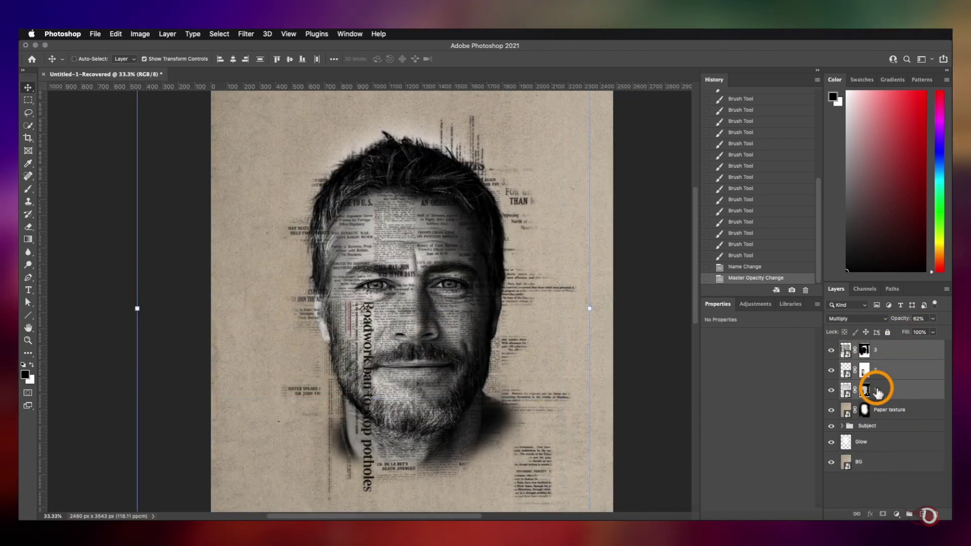
{"action": "key", "text": "super+g"}
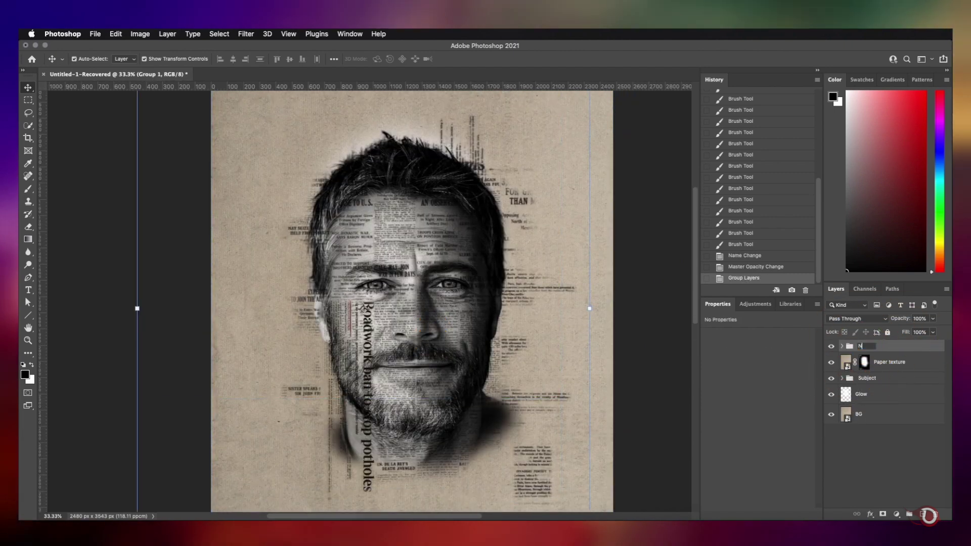
{"action": "left_click", "coordinate": [859, 452]}
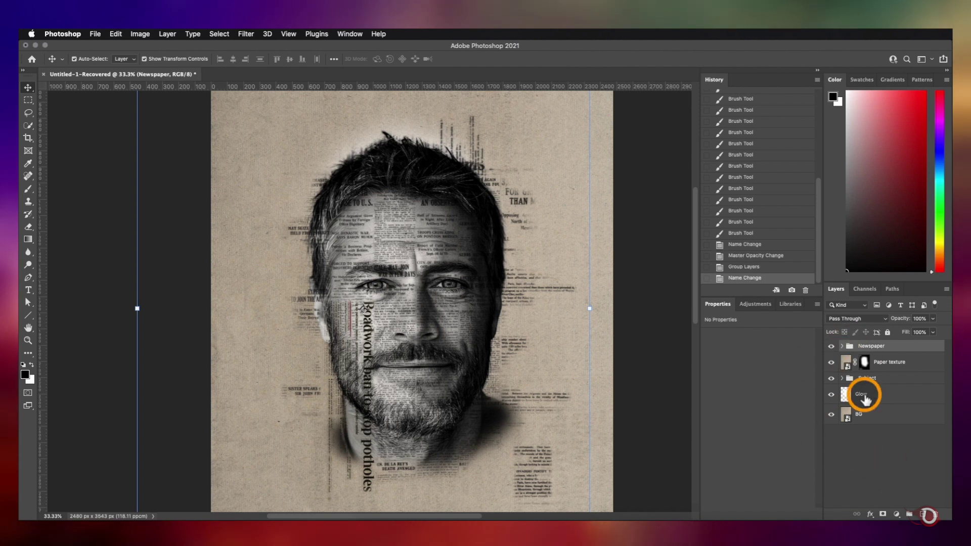
On a new layer, draw thin 2 px lines: about 372 px horizontal at the left hairline, a vertical at the right hairline, about 330 px horizontal at right eye level.
{"action": "scroll", "coordinate": [500, 285], "scroll_direction": "down", "scroll_amount": 2}
{"action": "scroll", "coordinate": [484, 363], "scroll_direction": "up", "scroll_amount": 2}
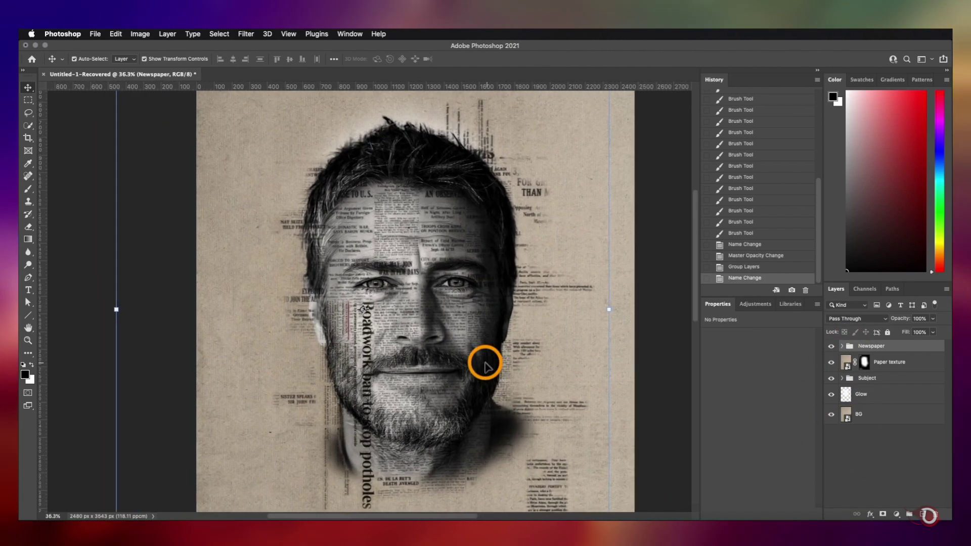
{"action": "scroll", "coordinate": [485, 362], "scroll_direction": "down", "scroll_amount": 1}
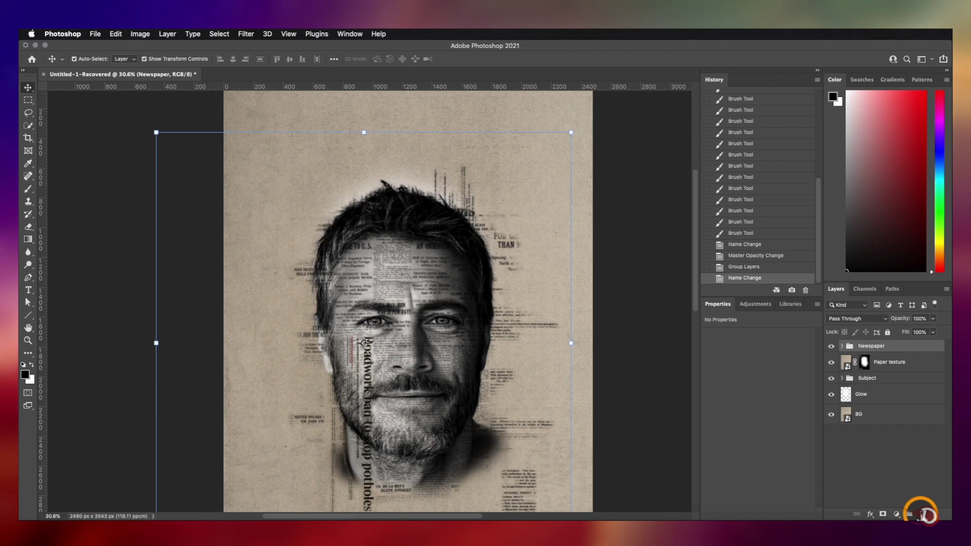
{"action": "left_click", "coordinate": [921, 514]}
{"action": "left_click", "coordinate": [28, 315]}
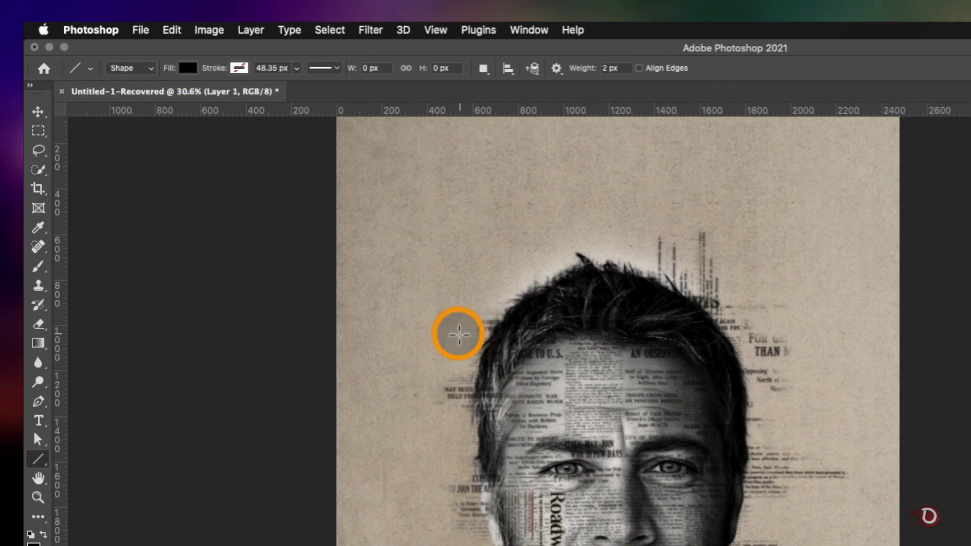
{"action": "left_click_drag", "start_coordinate": [527, 331], "coordinate": [442, 331]}
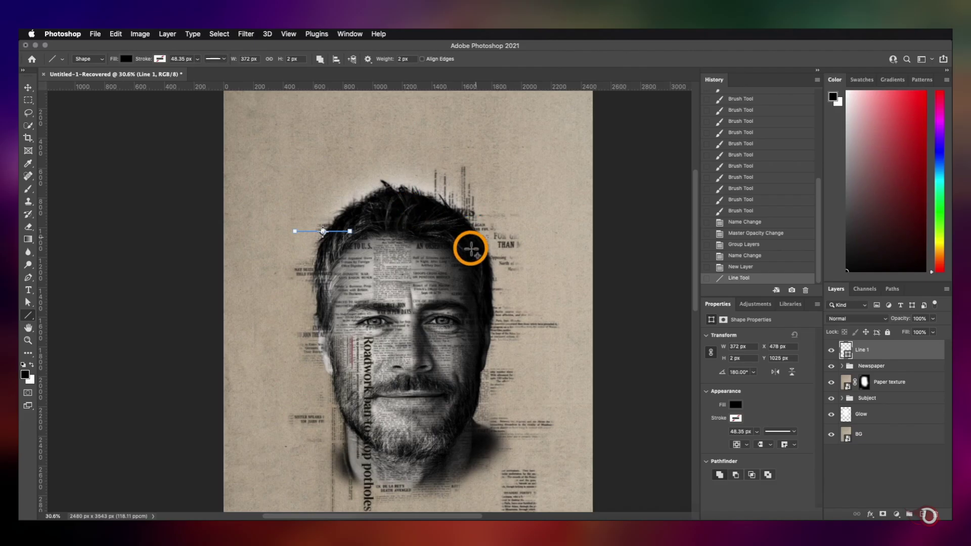
{"action": "left_click_drag", "start_coordinate": [484, 266], "coordinate": [486, 212]}
{"action": "left_click_drag", "start_coordinate": [525, 307], "coordinate": [533, 307]}
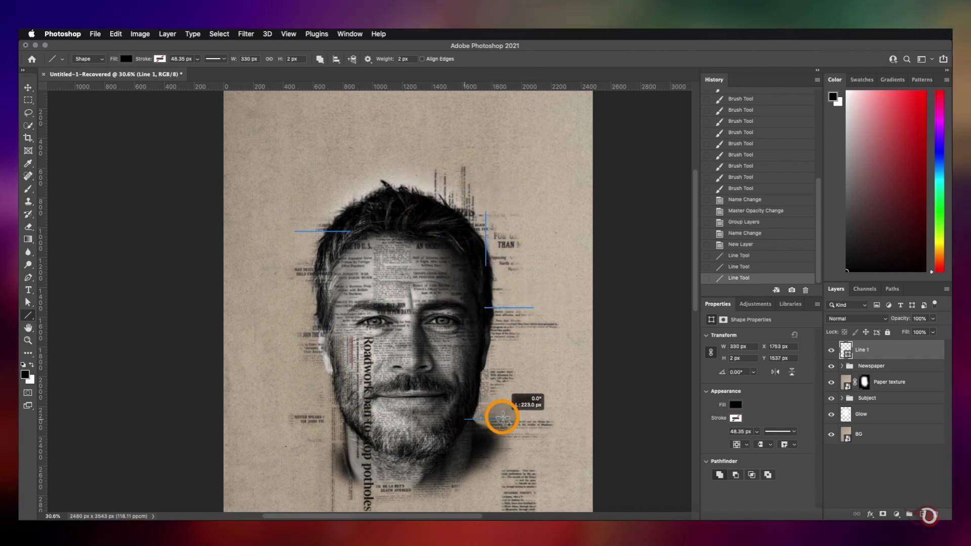
Add horizontal lines by the right jaw (about 266 px) and left ear (354 px), and vertical lines below the chin (about 431 px) and at the lower-right text (352 px).
{"action": "left_click_drag", "start_coordinate": [502, 417], "coordinate": [505, 418]}
{"action": "scroll", "coordinate": [435, 385], "scroll_direction": "down", "scroll_amount": 4}
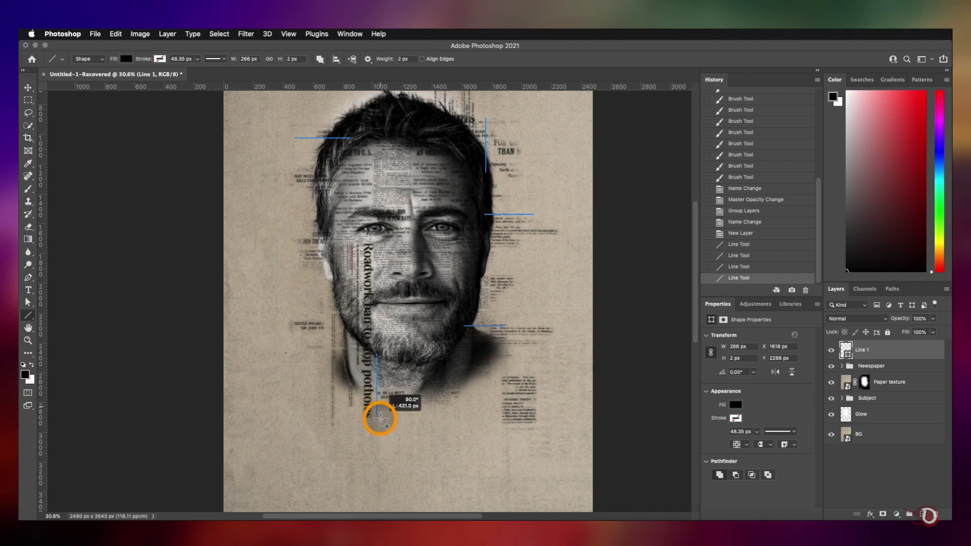
{"action": "left_click_drag", "start_coordinate": [380, 418], "coordinate": [379, 420]}
{"action": "left_click_drag", "start_coordinate": [343, 240], "coordinate": [289, 242]}
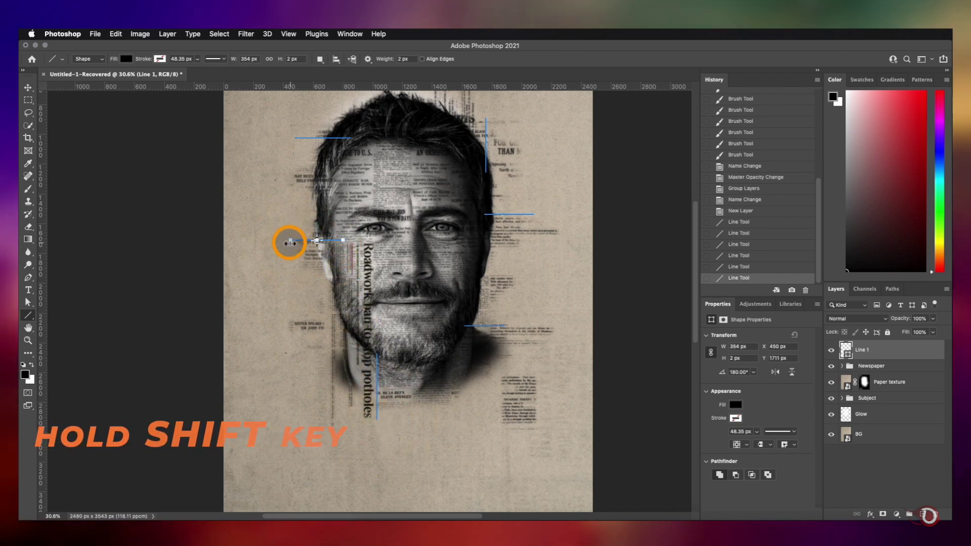
{"action": "scroll", "coordinate": [443, 335], "scroll_direction": "up", "scroll_amount": 1}
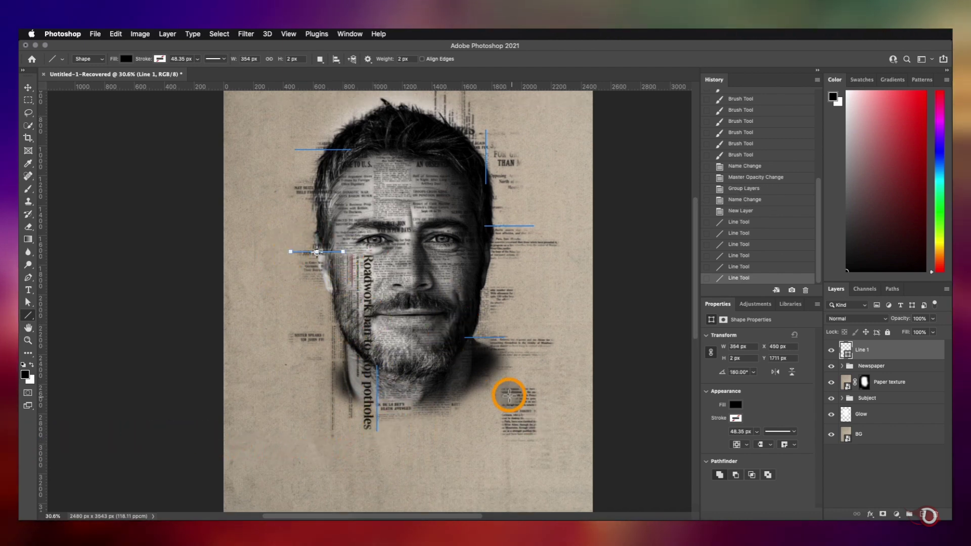
{"action": "left_click_drag", "start_coordinate": [500, 398], "coordinate": [500, 451]}
{"action": "scroll", "coordinate": [430, 329], "scroll_direction": "down", "scroll_amount": 2}
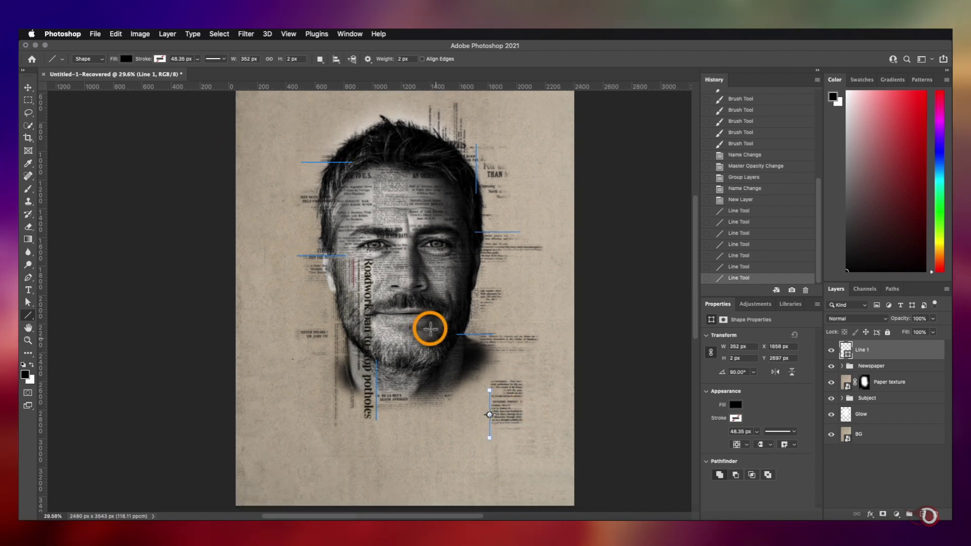
{"action": "scroll", "coordinate": [430, 329], "scroll_direction": "up", "scroll_amount": 2}
Compare the artwork with the Line 1 layer hidden and shown.
{"action": "left_click", "coordinate": [28, 88]}
{"action": "left_click", "coordinate": [618, 320]}
{"action": "scroll", "coordinate": [494, 308], "scroll_direction": "down", "scroll_amount": 2}
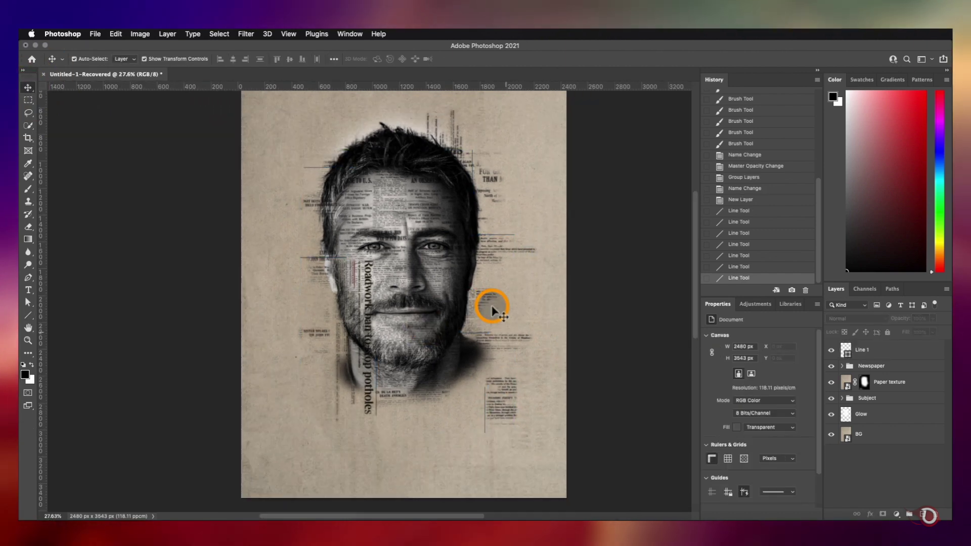
{"action": "scroll", "coordinate": [494, 309], "scroll_direction": "up", "scroll_amount": 3}
{"action": "left_click", "coordinate": [831, 350]}
{"action": "left_click", "coordinate": [830, 350]}
{"action": "scroll", "coordinate": [368, 293], "scroll_direction": "up", "scroll_amount": 3}
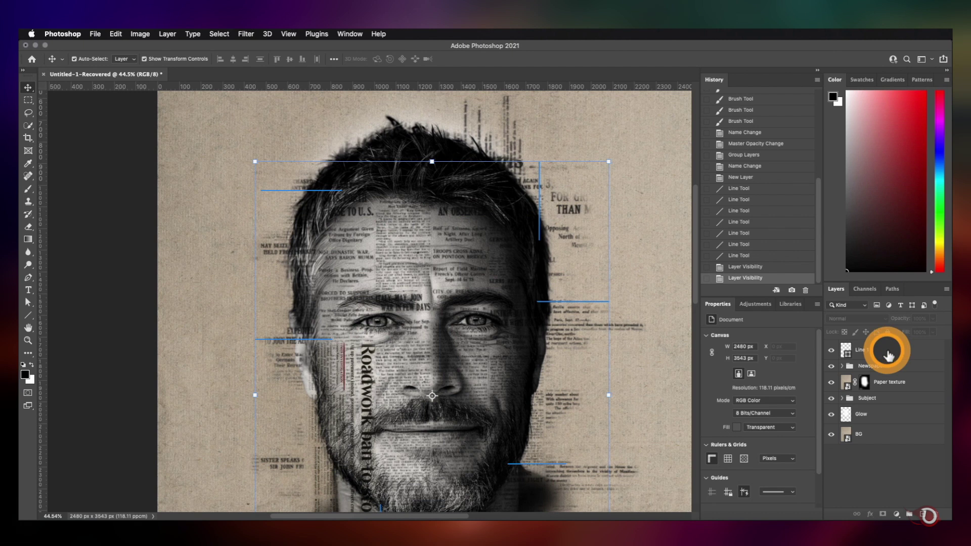
Add a layer mask to Line 1 and fade the ends of the lines around the hair, eyes and left ear with a soft black brush.
{"action": "left_click", "coordinate": [888, 353]}
{"action": "left_click", "coordinate": [883, 514]}
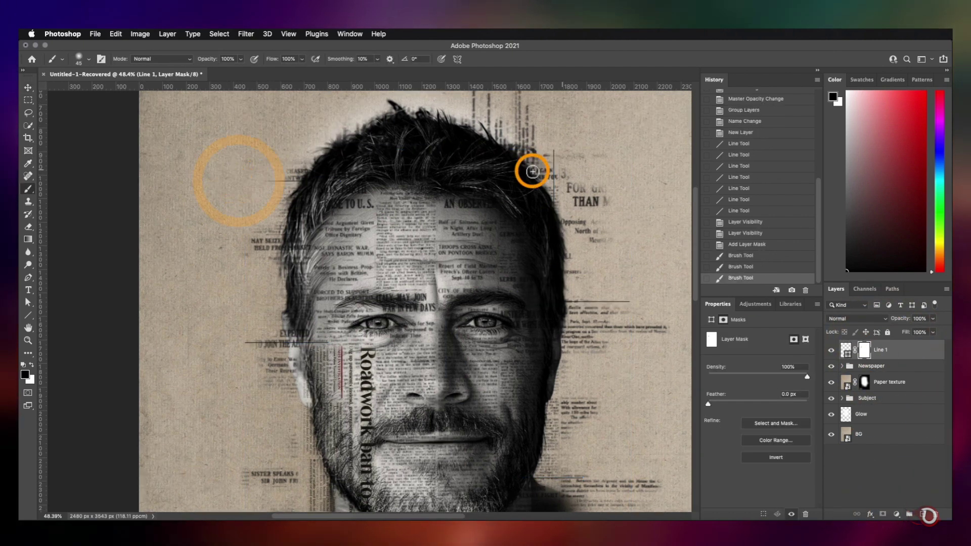
{"action": "left_click_drag", "start_coordinate": [560, 155], "coordinate": [554, 151]}
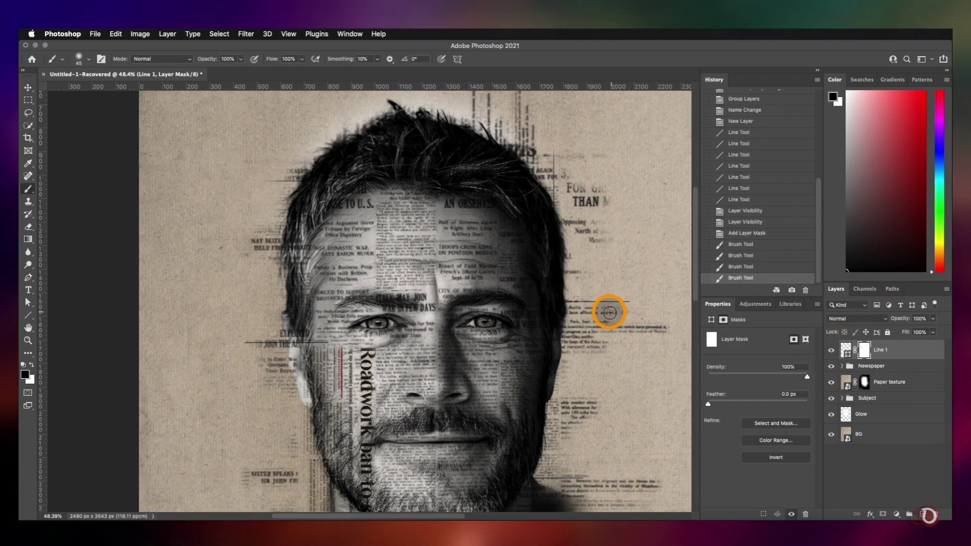
{"action": "left_click_drag", "start_coordinate": [640, 302], "coordinate": [628, 302]}
{"action": "scroll", "coordinate": [599, 354], "scroll_direction": "down", "scroll_amount": 1}
{"action": "left_click_drag", "start_coordinate": [230, 325], "coordinate": [245, 321]}
{"action": "scroll", "coordinate": [258, 364], "scroll_direction": "down", "scroll_amount": 8}
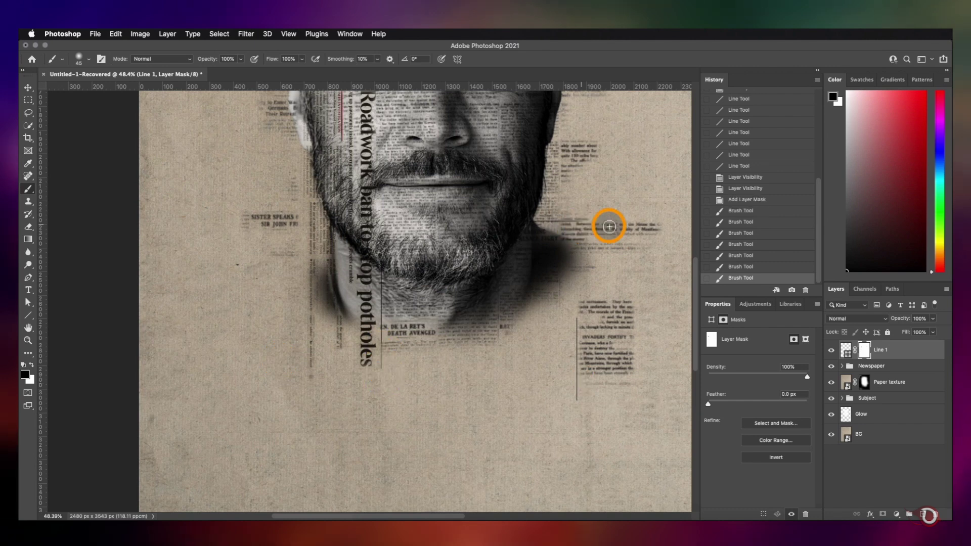
Fade the ends of the lower lines near the right jaw and lower-right text on Line 1's mask.
{"action": "left_click_drag", "start_coordinate": [608, 226], "coordinate": [610, 226]}
{"action": "left_click_drag", "start_coordinate": [567, 380], "coordinate": [573, 398]}
{"action": "left_click_drag", "start_coordinate": [572, 397], "coordinate": [558, 419]}
{"action": "scroll", "coordinate": [559, 418], "scroll_direction": "down", "scroll_amount": 5}
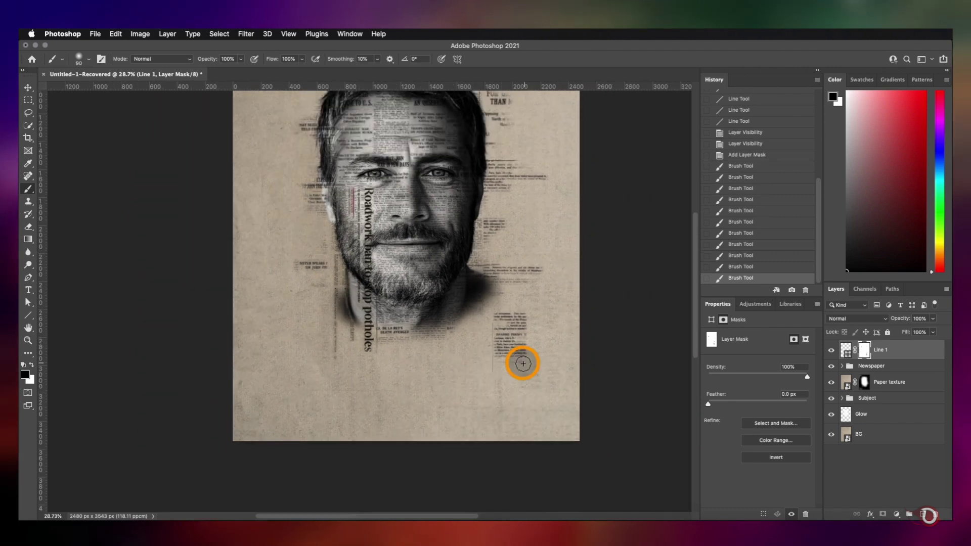
{"action": "scroll", "coordinate": [523, 364], "scroll_direction": "up", "scroll_amount": 4}
{"action": "scroll", "coordinate": [368, 264], "scroll_direction": "down", "scroll_amount": 2}
{"action": "left_click", "coordinate": [28, 87]}
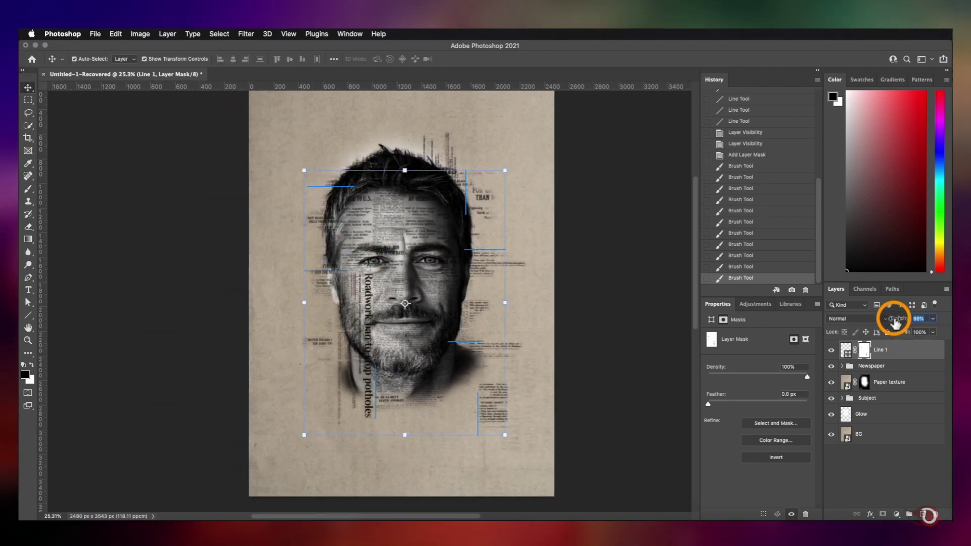
Lower the Line 1 layer's opacity and compare the artwork with the lines hidden and shown.
{"action": "left_click", "coordinate": [601, 324]}
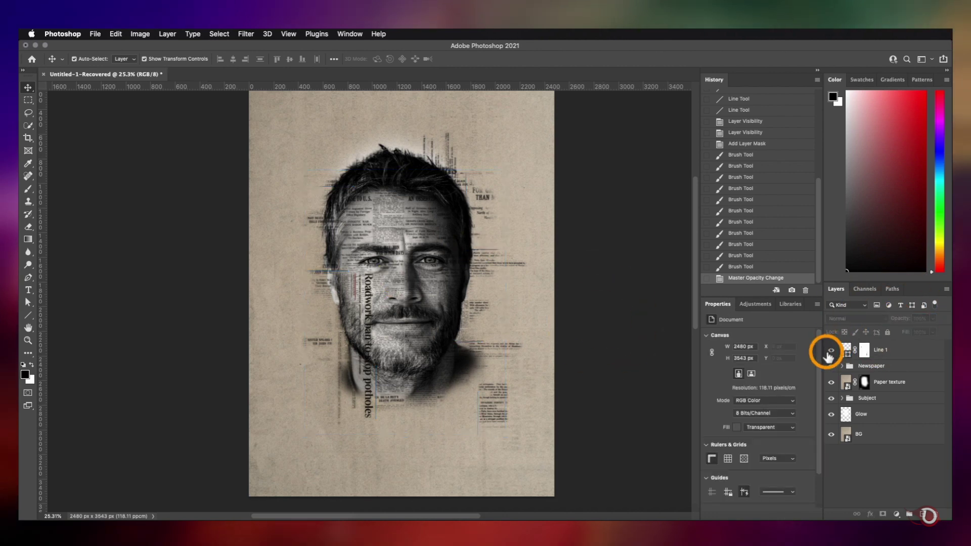
{"action": "left_click", "coordinate": [831, 350]}
{"action": "left_click", "coordinate": [830, 351]}
Place pngwing.com-4.png at full size over the upper-left part of the head, at about X 385 px and Y 519 px.
{"action": "scroll", "coordinate": [349, 310], "scroll_direction": "up", "scroll_amount": 2}
{"action": "scroll", "coordinate": [508, 264], "scroll_direction": "down", "scroll_amount": 3}
{"action": "left_click", "coordinate": [858, 526]}
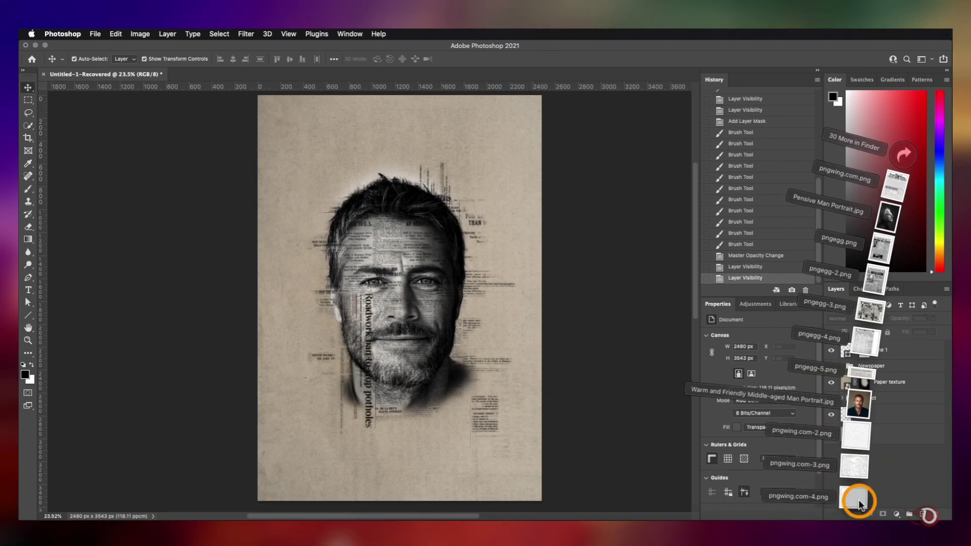
{"action": "left_click_drag", "start_coordinate": [860, 503], "coordinate": [415, 301]}
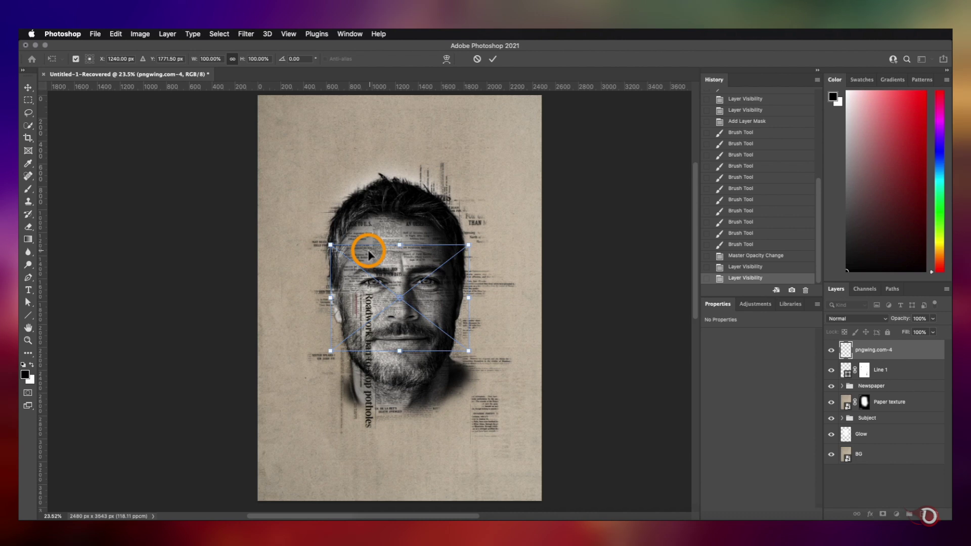
{"action": "left_click_drag", "start_coordinate": [369, 253], "coordinate": [319, 143]}
{"action": "scroll", "coordinate": [360, 234], "scroll_direction": "up", "scroll_amount": 2}
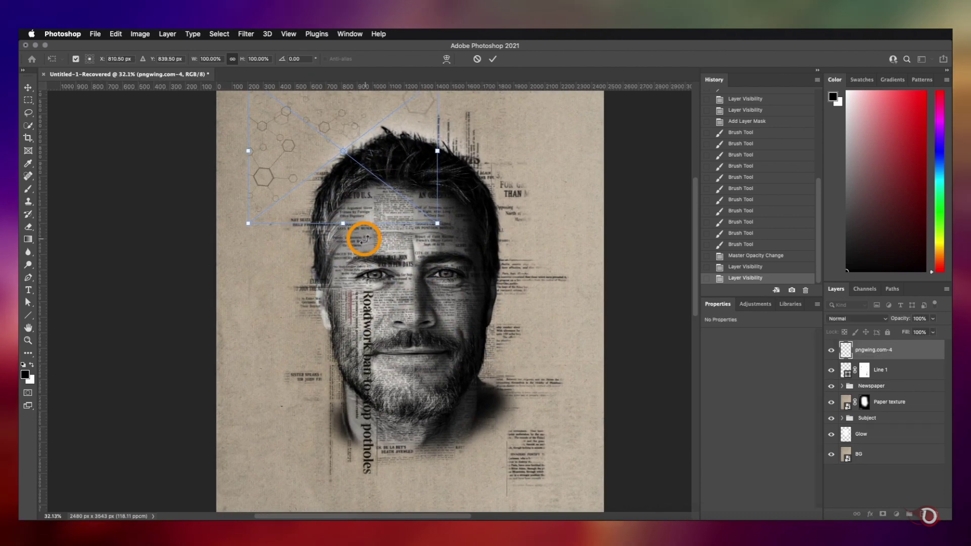
{"action": "scroll", "coordinate": [364, 238], "scroll_direction": "down", "scroll_amount": 1}
{"action": "scroll", "coordinate": [538, 312], "scroll_direction": "down", "scroll_amount": 2}
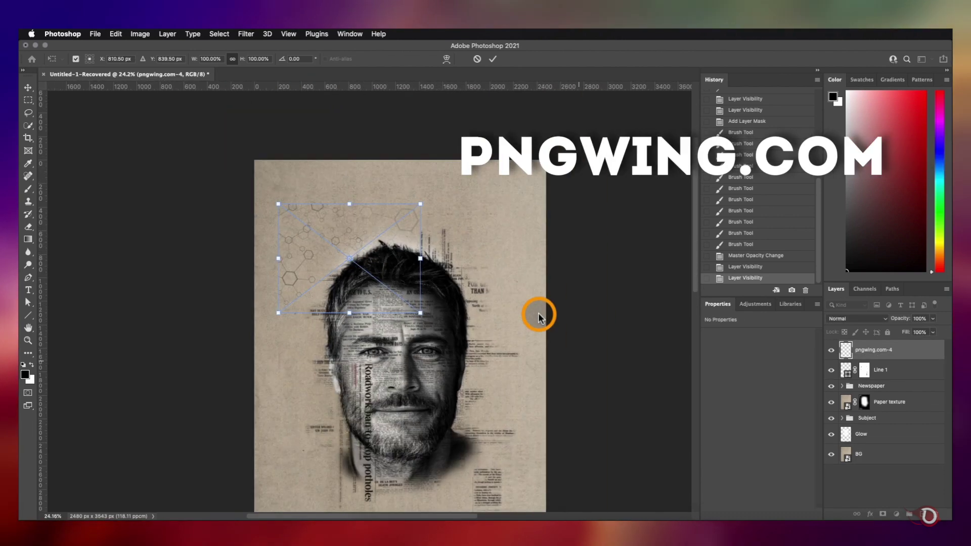
{"action": "left_click", "coordinate": [829, 453]}
{"action": "left_click_drag", "start_coordinate": [304, 259], "coordinate": [328, 277]}
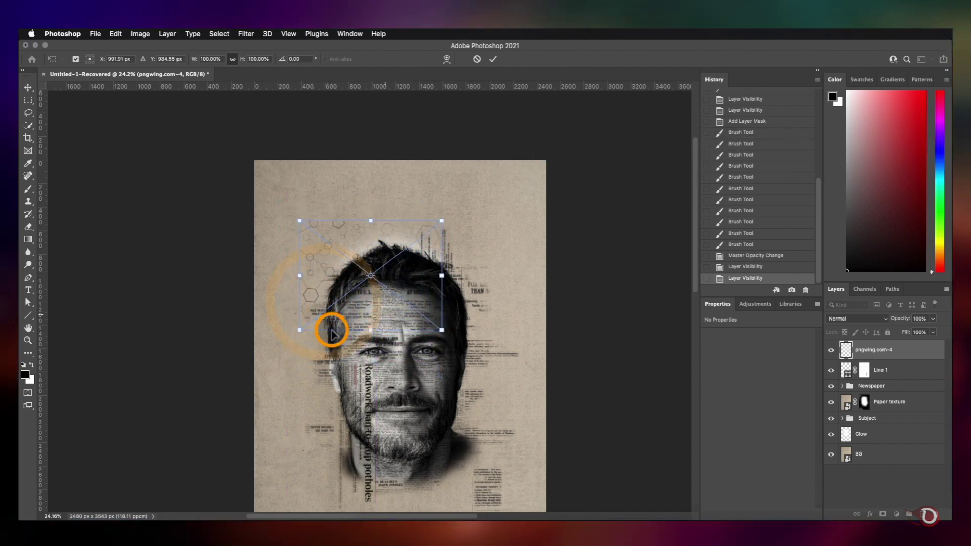
{"action": "scroll", "coordinate": [331, 331], "scroll_direction": "down", "scroll_amount": 3}
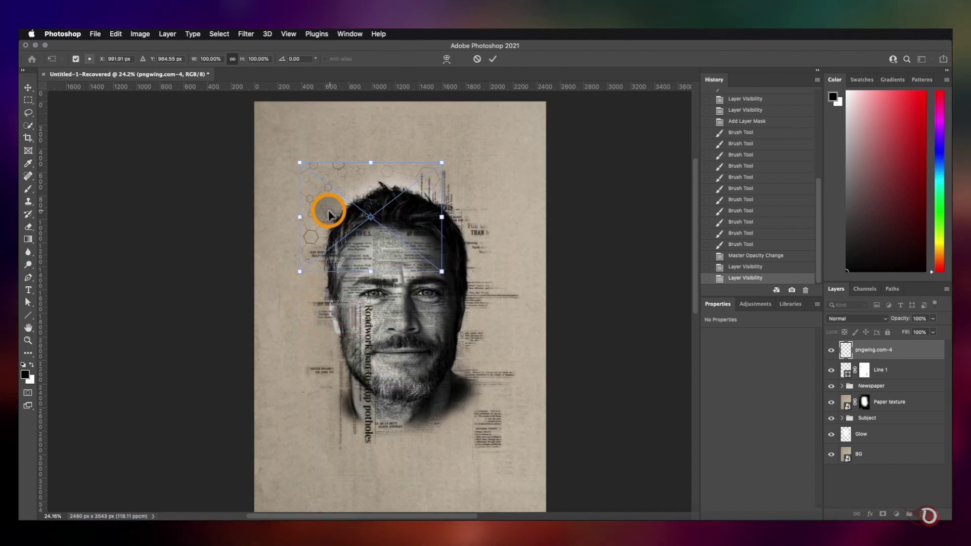
{"action": "key", "text": "Return"}
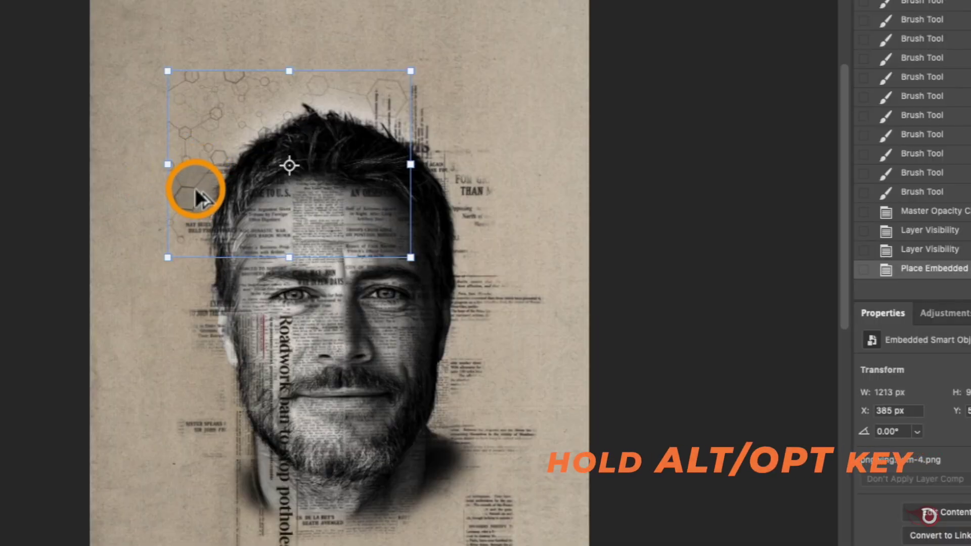
Duplicate the hexagon graphic twice, placing one copy over the lower face and the other over the right side of the head.
{"action": "left_click_drag", "start_coordinate": [196, 188], "coordinate": [210, 445]}
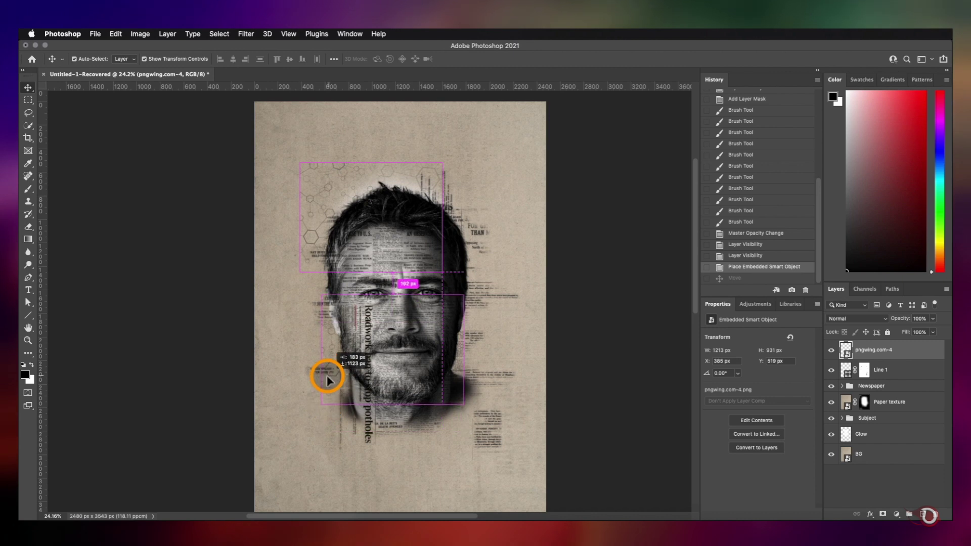
{"action": "left_click_drag", "start_coordinate": [327, 377], "coordinate": [327, 377]}
{"action": "key", "text": "super+plus"}
{"action": "left_click_drag", "start_coordinate": [316, 410], "coordinate": [428, 275]}
{"action": "scroll", "coordinate": [427, 276], "scroll_direction": "down", "scroll_amount": 2}
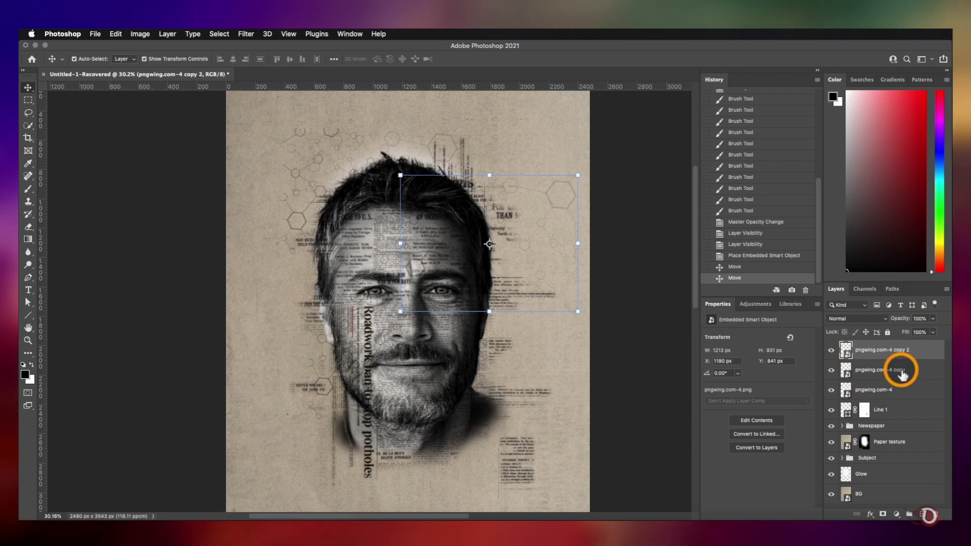
Merge the three hexagon graphic layers into a single layer.
{"action": "left_click", "coordinate": [902, 374], "text": "super"}
{"action": "left_click", "coordinate": [902, 390], "text": "super"}
{"action": "key", "text": "super+e"}
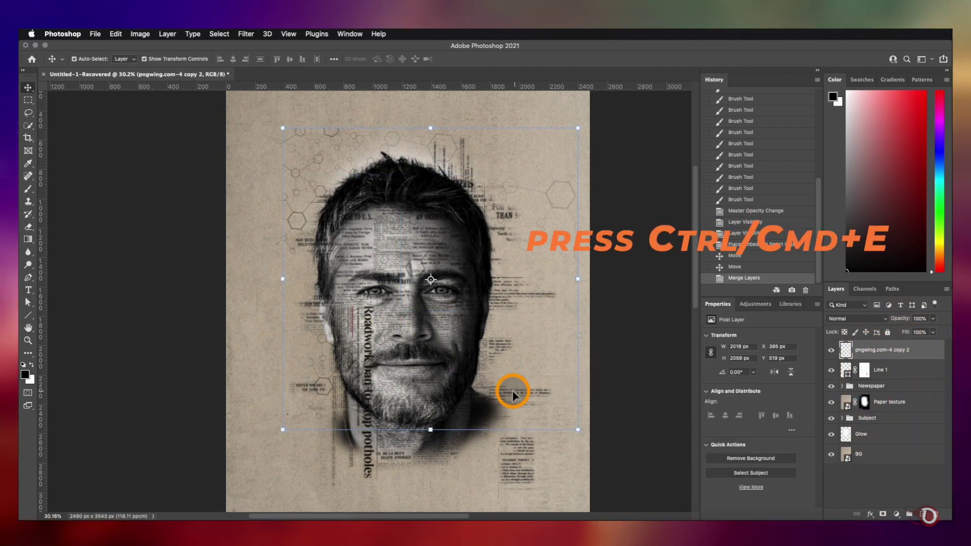
Add a mask to the merged hexagon layer and hide hexagons above the hair, right of the head and across the forehead with a soft black brush.
{"action": "left_click", "coordinate": [883, 515]}
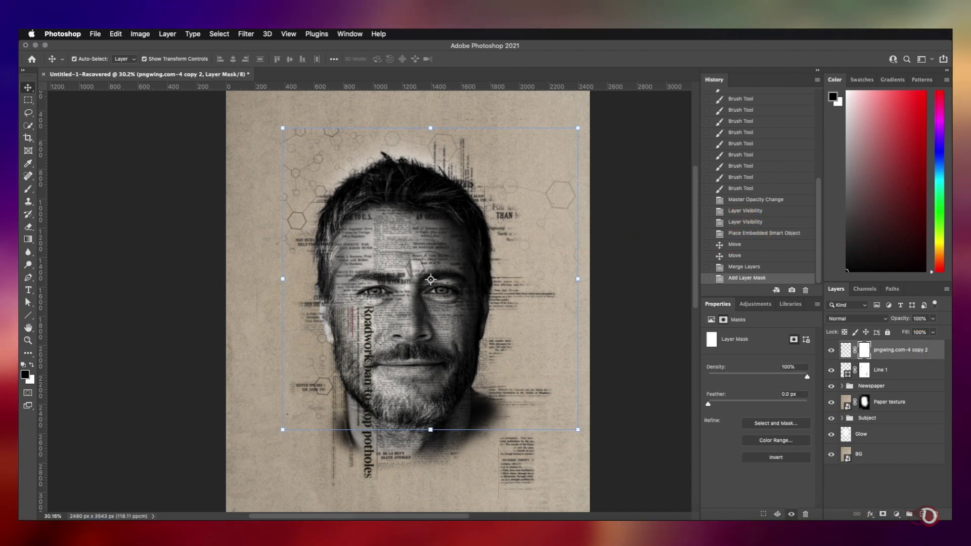
{"action": "key", "text": "b"}
{"action": "scroll", "coordinate": [383, 314], "scroll_direction": "up", "scroll_amount": 3}
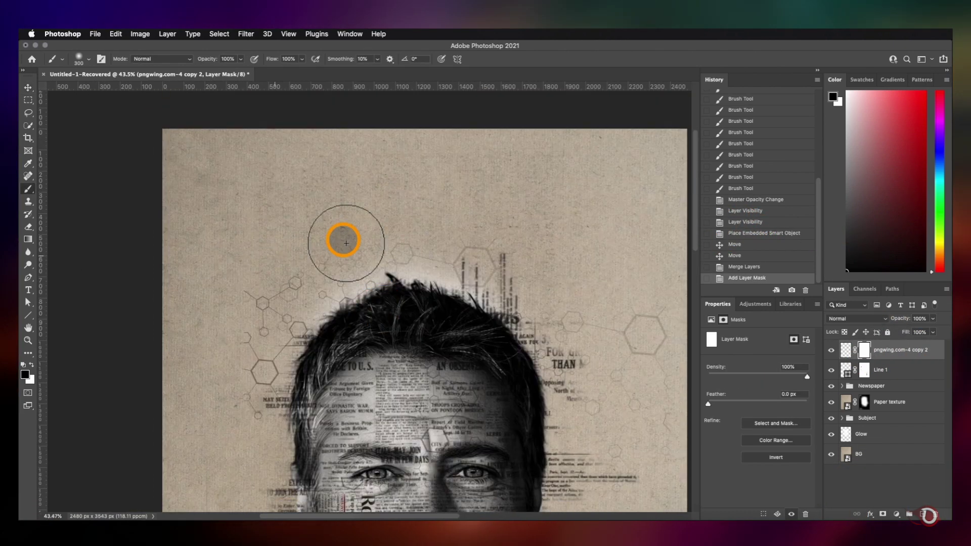
{"action": "left_click", "coordinate": [435, 440]}
{"action": "left_click_drag", "start_coordinate": [403, 254], "coordinate": [483, 246]}
{"action": "scroll", "coordinate": [547, 377], "scroll_direction": "down", "scroll_amount": 2}
{"action": "left_click", "coordinate": [641, 308]}
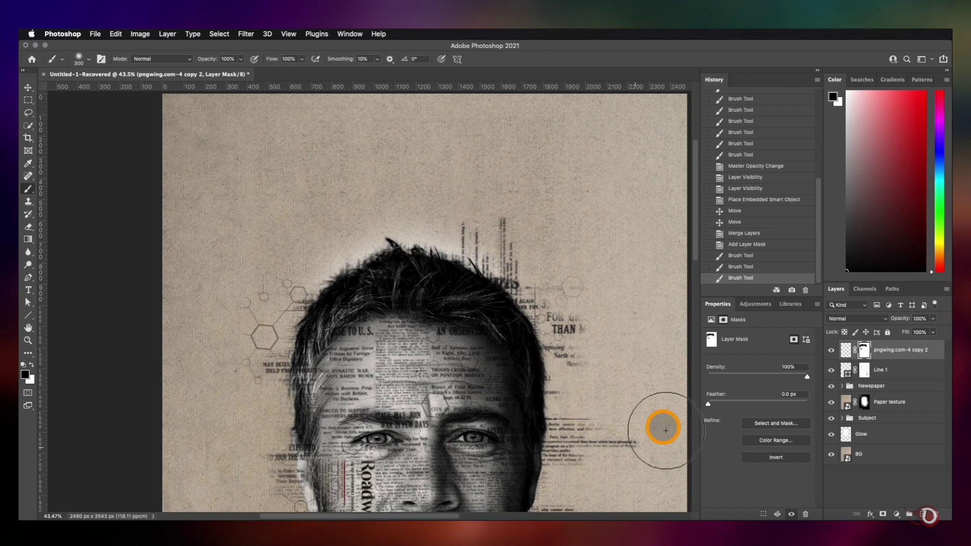
{"action": "left_click_drag", "start_coordinate": [321, 387], "coordinate": [503, 363]}
Mask out the hexagons covering the face, cheeks and chin on the merged layer.
{"action": "scroll", "coordinate": [382, 281], "scroll_direction": "down", "scroll_amount": 3}
{"action": "left_click_drag", "start_coordinate": [381, 280], "coordinate": [335, 276]}
{"action": "scroll", "coordinate": [402, 314], "scroll_direction": "down", "scroll_amount": 3}
{"action": "left_click_drag", "start_coordinate": [403, 319], "coordinate": [386, 298]}
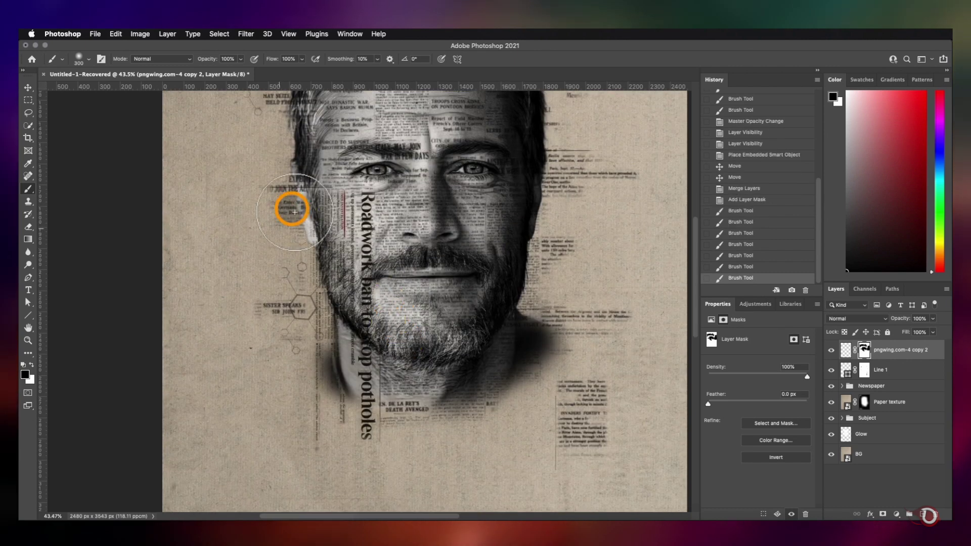
{"action": "left_click_drag", "start_coordinate": [317, 246], "coordinate": [484, 311]}
{"action": "scroll", "coordinate": [459, 302], "scroll_direction": "down", "scroll_amount": 3}
{"action": "scroll", "coordinate": [354, 225], "scroll_direction": "up", "scroll_amount": 2}
{"action": "left_click_drag", "start_coordinate": [352, 200], "coordinate": [481, 289]}
{"action": "left_click", "coordinate": [396, 386]}
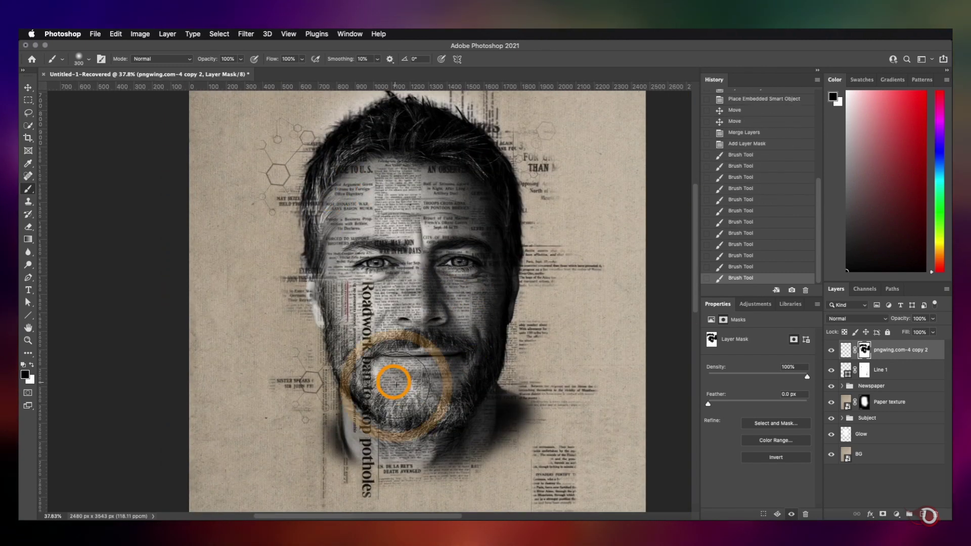
Check the artwork with the merged hexagon layer hidden and shown, and rename the layer Hexagons.
{"action": "scroll", "coordinate": [367, 386], "scroll_direction": "down", "scroll_amount": 1}
{"action": "scroll", "coordinate": [435, 303], "scroll_direction": "down", "scroll_amount": 3}
{"action": "scroll", "coordinate": [418, 258], "scroll_direction": "up", "scroll_amount": 1}
{"action": "left_click", "coordinate": [830, 350]}
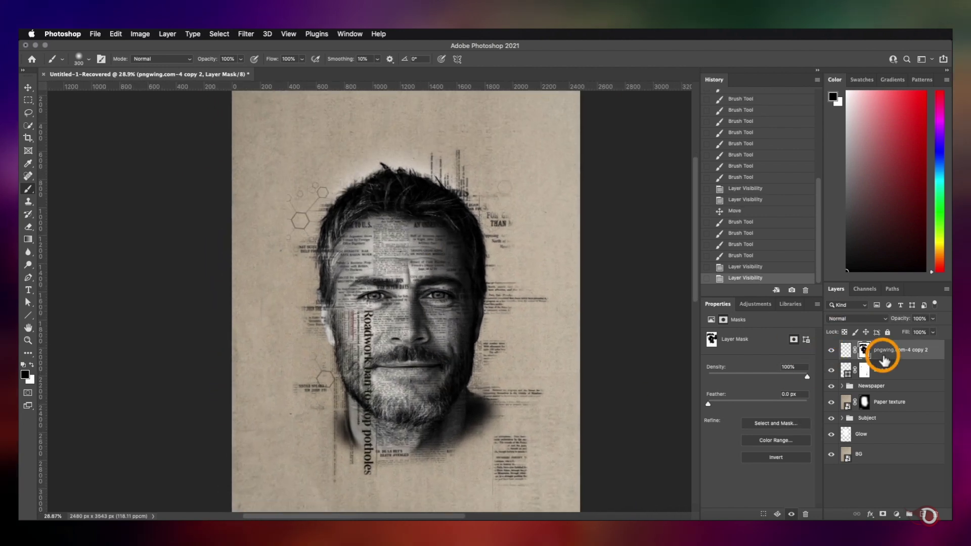
{"action": "double_click", "coordinate": [887, 349]}
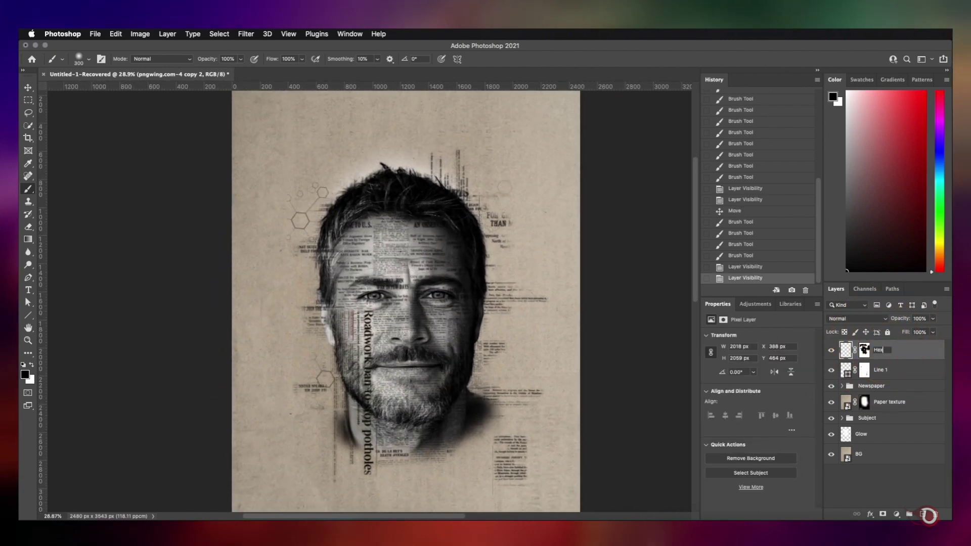
{"action": "type", "text": "Hexagons"}
{"action": "left_click", "coordinate": [876, 488]}
{"action": "left_click", "coordinate": [919, 356]}
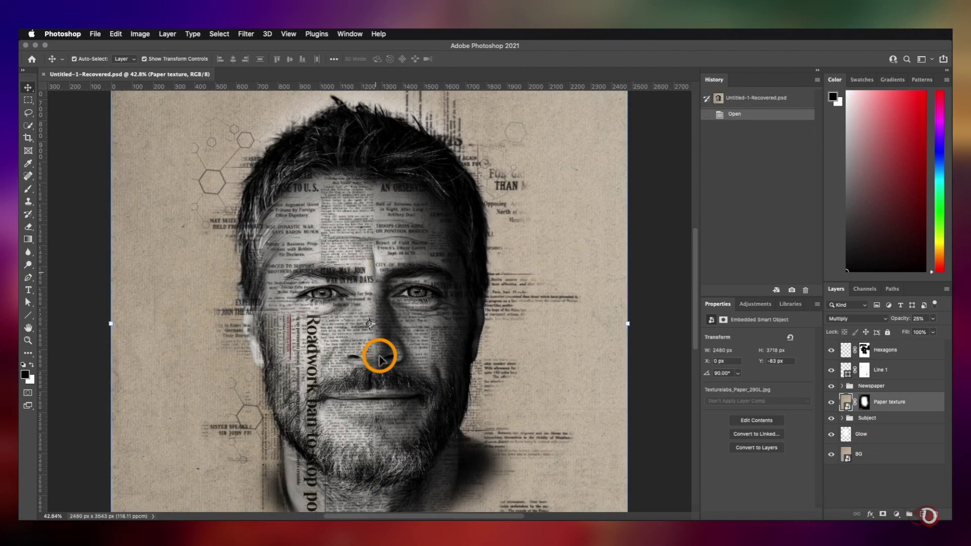
Create a new layer above Hexagons and set up a soft black brush at 150 px with 50% flow.
{"action": "left_click", "coordinate": [906, 353]}
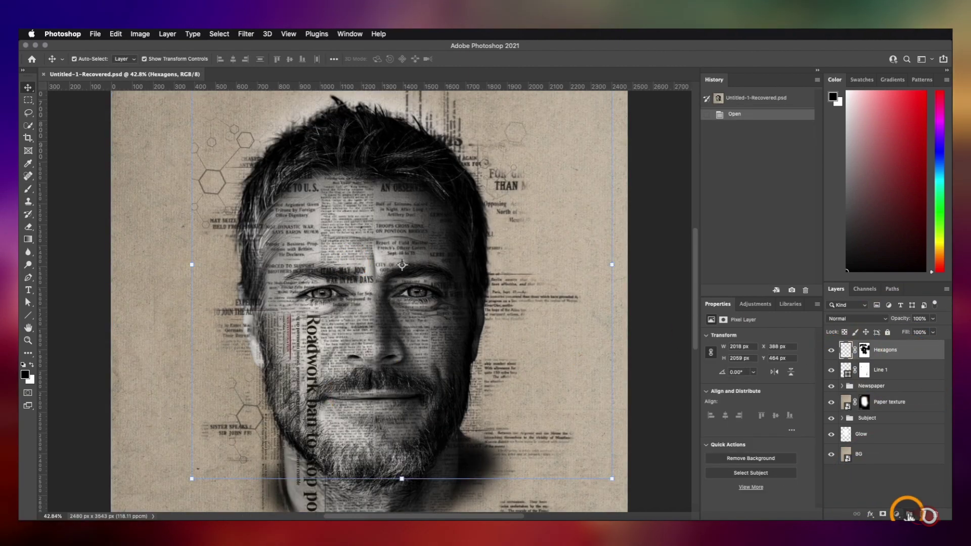
{"action": "left_click", "coordinate": [924, 514]}
{"action": "left_click", "coordinate": [879, 347]}
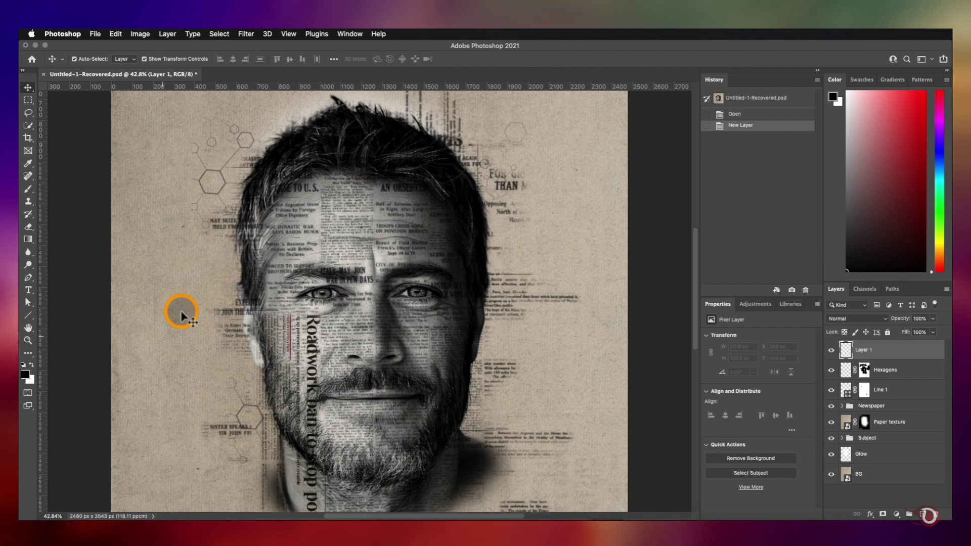
{"action": "left_click", "coordinate": [26, 190]}
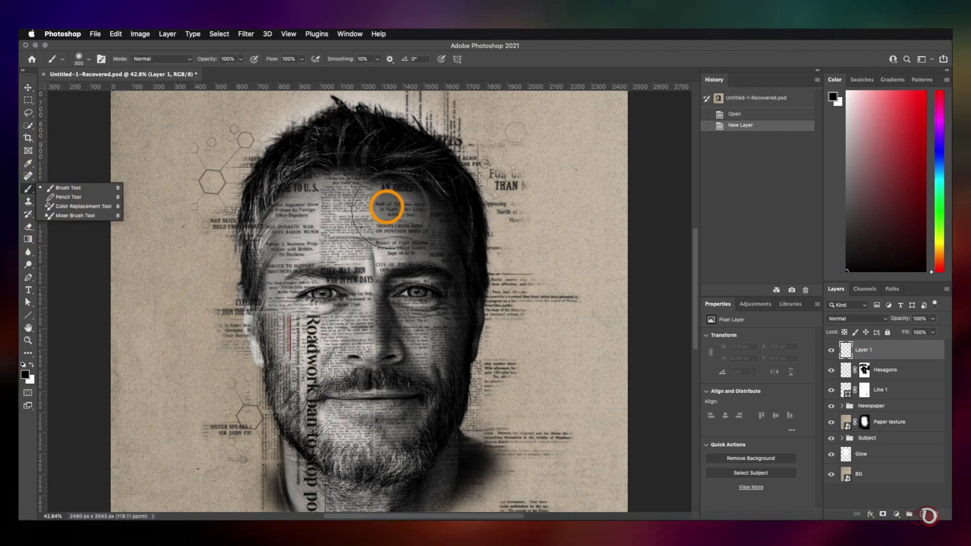
{"action": "left_click", "coordinate": [203, 233]}
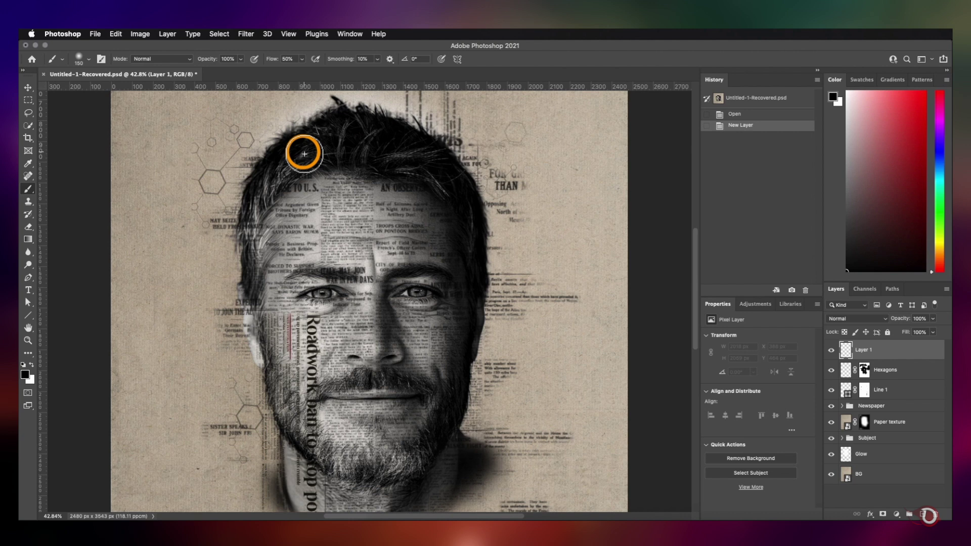
{"action": "left_click", "coordinate": [304, 154]}
{"action": "right_click", "coordinate": [304, 154]}
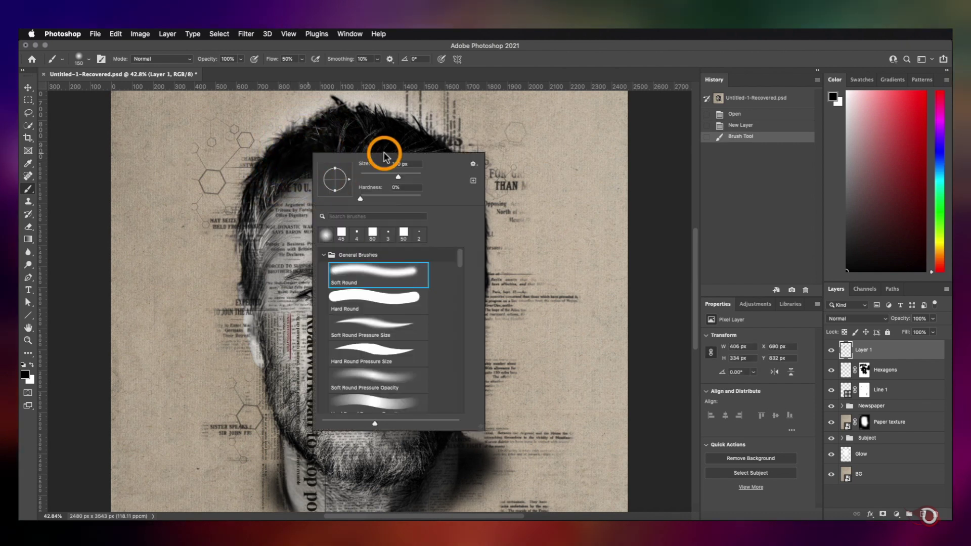
{"action": "key", "text": "Escape"}
{"action": "key", "text": "super+z"}
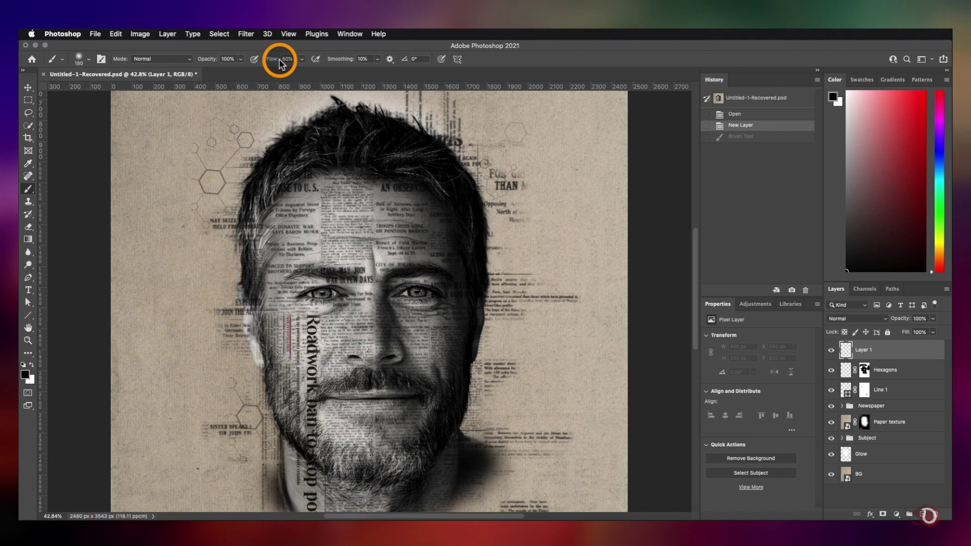
Reduce the brush flow to 30% and darken the top and right side of the hair on Layer 1.
{"action": "left_click", "coordinate": [301, 137]}
{"action": "left_click", "coordinate": [292, 147]}
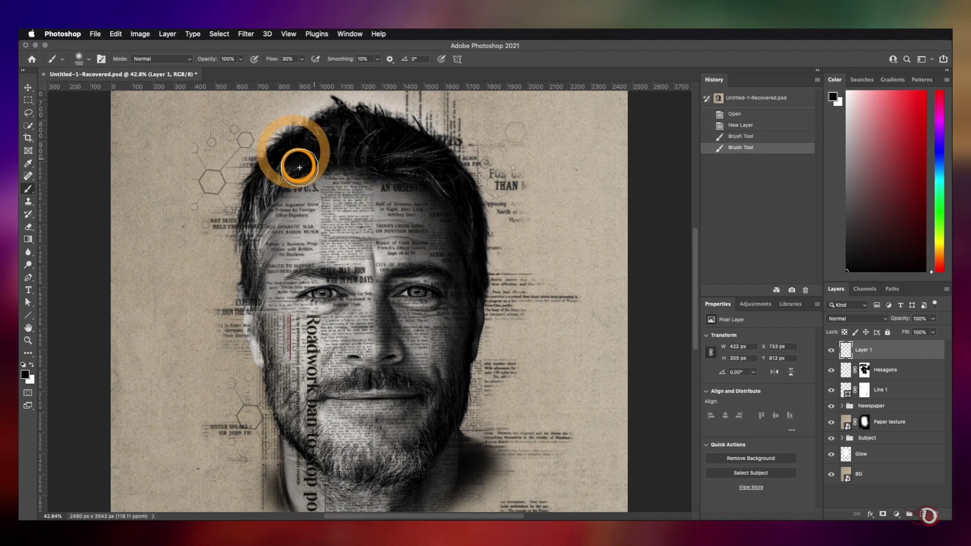
{"action": "left_click", "coordinate": [288, 163]}
{"action": "left_click", "coordinate": [372, 117]}
{"action": "left_click", "coordinate": [362, 157]}
{"action": "left_click", "coordinate": [331, 131]}
{"action": "left_click", "coordinate": [460, 206]}
{"action": "left_click", "coordinate": [461, 226]}
{"action": "mouse_move", "coordinate": [461, 225]}
{"action": "left_mouse_down"}
{"action": "mouse_move", "coordinate": [442, 169]}
{"action": "mouse_move", "coordinate": [422, 162]}
{"action": "left_mouse_up"}
{"action": "left_click", "coordinate": [431, 180]}
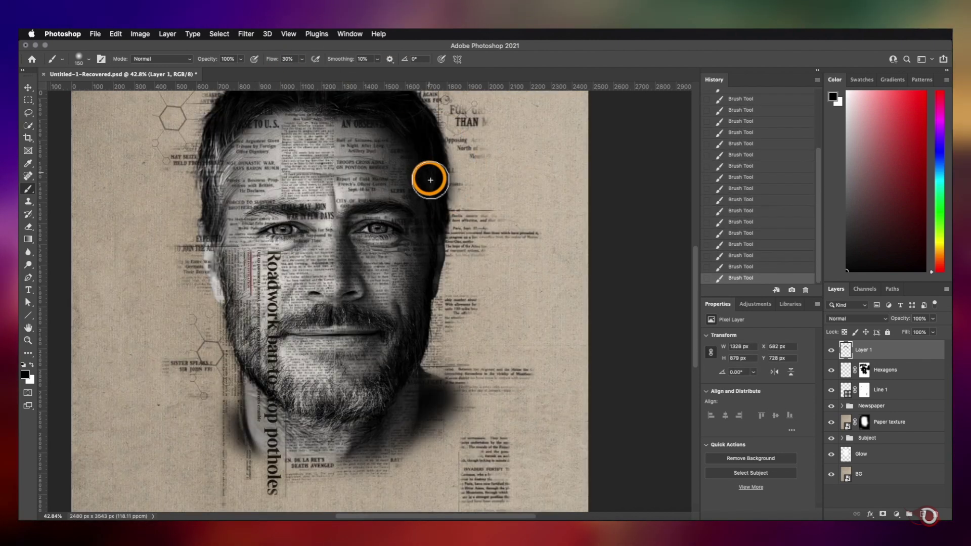
Darken the right edge of the face down to the jaw, and the beard under the chin using a smaller brush.
{"action": "left_click", "coordinate": [440, 222]}
{"action": "left_click", "coordinate": [420, 313]}
{"action": "left_click", "coordinate": [411, 347]}
{"action": "key", "text": "bracketleft"}
{"action": "key", "text": "bracketleft"}
{"action": "key", "text": "bracketleft"}
{"action": "key", "text": "bracketleft"}
{"action": "left_click", "coordinate": [391, 389]}
{"action": "left_click", "coordinate": [370, 400]}
{"action": "left_click", "coordinate": [346, 403]}
{"action": "left_click", "coordinate": [325, 406]}
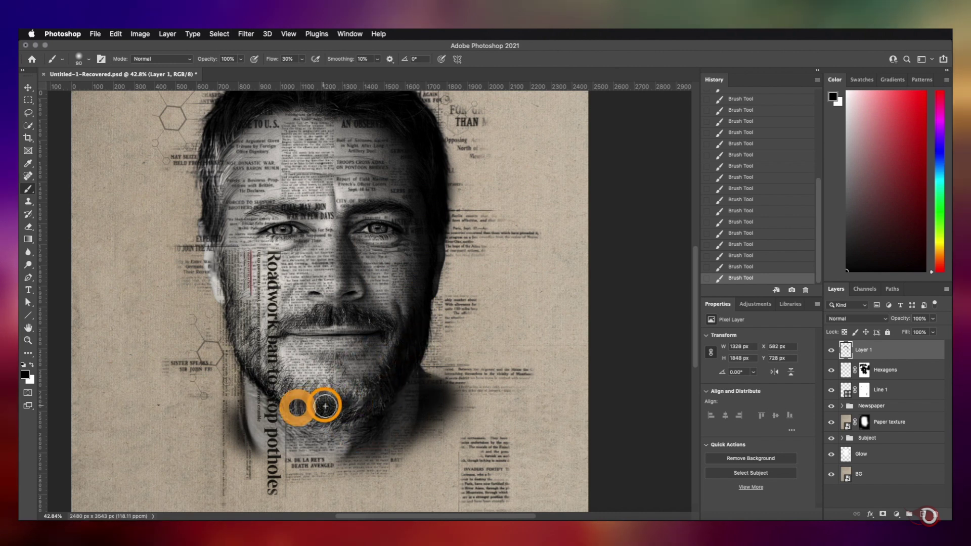
Paint soft black shading over the beard, moustache and both eyebrows on Layer 1.
{"action": "left_click", "coordinate": [291, 392]}
{"action": "left_click", "coordinate": [359, 397]}
{"action": "left_click", "coordinate": [358, 318]}
{"action": "left_click", "coordinate": [297, 321]}
{"action": "left_click", "coordinate": [381, 204]}
{"action": "left_click", "coordinate": [281, 208]}
Darken the hair from the left temple across the top of the head with the soft black brush.
{"action": "left_click_drag", "start_coordinate": [198, 216], "coordinate": [281, 260]}
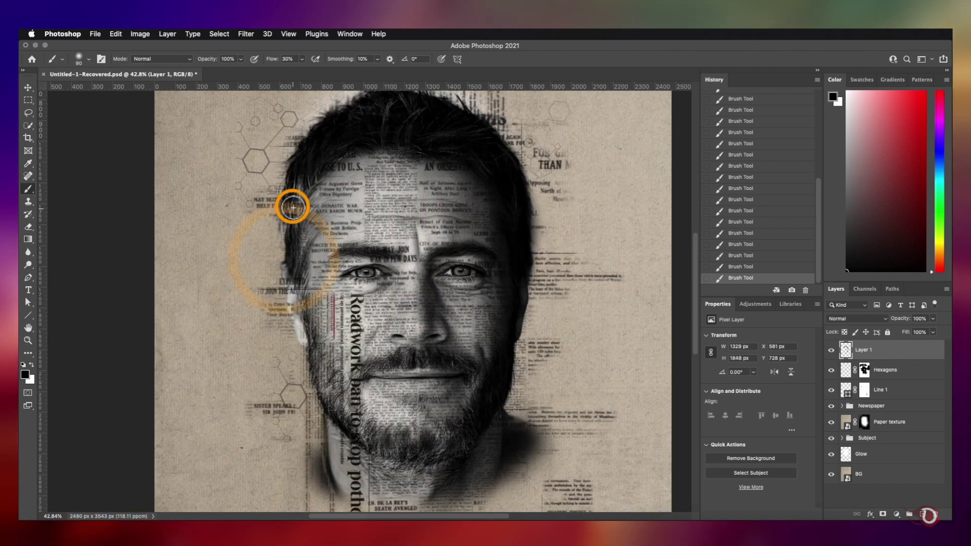
{"action": "key", "text": "bracketright"}
{"action": "mouse_move", "coordinate": [293, 206]}
{"action": "left_mouse_down"}
{"action": "mouse_move", "coordinate": [300, 258]}
{"action": "mouse_move", "coordinate": [320, 164]}
{"action": "mouse_move", "coordinate": [303, 243]}
{"action": "mouse_move", "coordinate": [370, 135]}
{"action": "left_mouse_up"}
{"action": "left_click_drag", "start_coordinate": [420, 126], "coordinate": [425, 179]}
{"action": "left_click", "coordinate": [477, 188]}
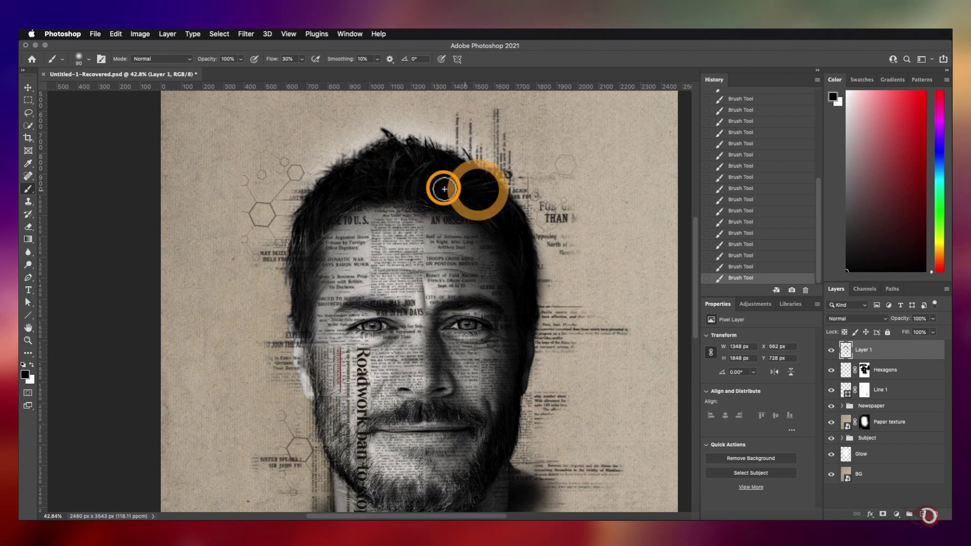
{"action": "left_click", "coordinate": [292, 255]}
Deepen the shadows along the left sideburn, jaw and lower beard with a 60 px soft black brush.
{"action": "left_click_drag", "start_coordinate": [316, 403], "coordinate": [325, 255]}
{"action": "key", "text": "bracketleft"}
{"action": "key", "text": "bracketleft"}
{"action": "key", "text": "bracketleft"}
{"action": "left_click", "coordinate": [327, 283]}
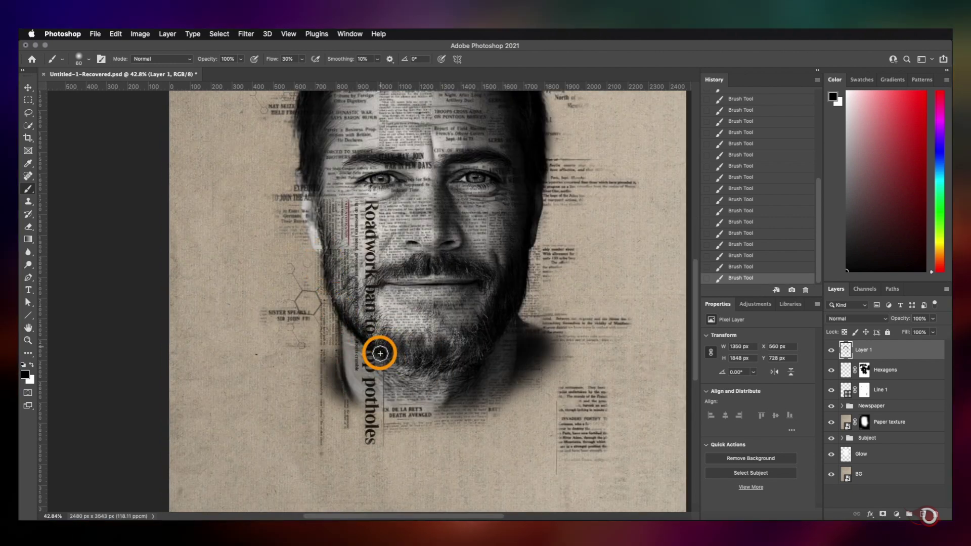
{"action": "left_click", "coordinate": [442, 374]}
{"action": "left_click", "coordinate": [328, 283]}
{"action": "left_click", "coordinate": [317, 207]}
{"action": "scroll", "coordinate": [368, 329], "scroll_direction": "down", "scroll_amount": 3}
{"action": "left_click_drag", "start_coordinate": [392, 399], "coordinate": [397, 473]}
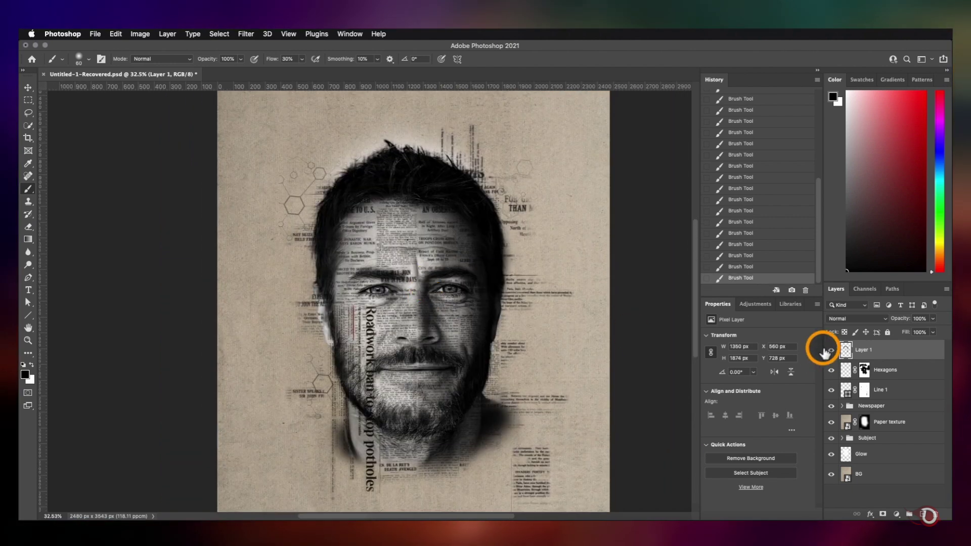
Lower Layer 1's opacity to 70% and compare the artwork with the painted shading hidden and shown.
{"action": "left_click", "coordinate": [829, 350]}
{"action": "left_click", "coordinate": [830, 350]}
{"action": "left_click_drag", "start_coordinate": [900, 318], "coordinate": [894, 323]}
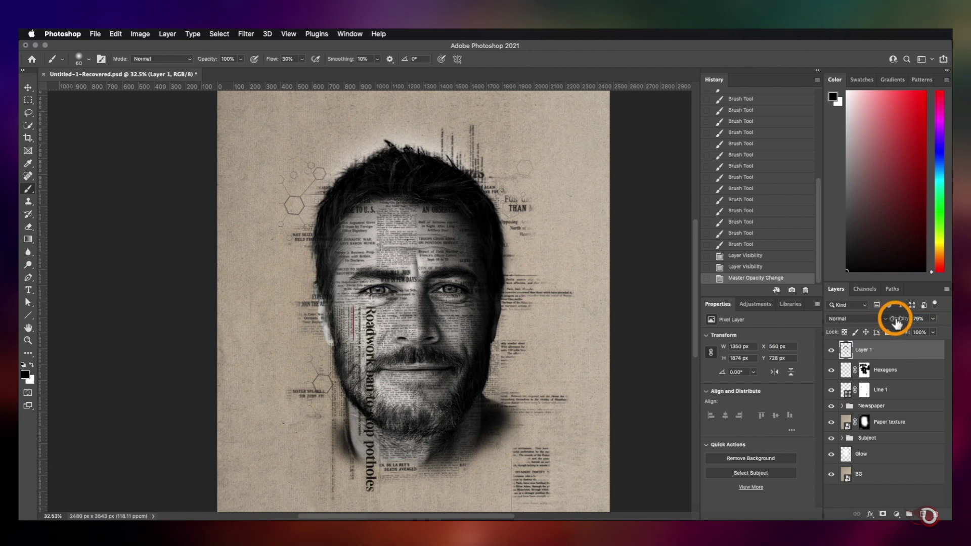
{"action": "left_click", "coordinate": [831, 350]}
{"action": "left_click", "coordinate": [830, 350]}
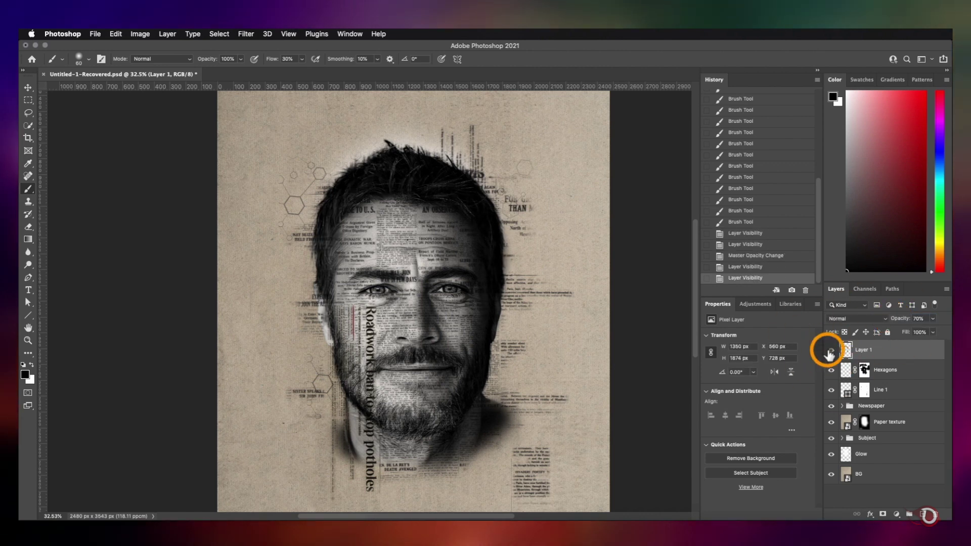
{"action": "left_click", "coordinate": [830, 350]}
{"action": "left_click", "coordinate": [830, 351]}
{"action": "scroll", "coordinate": [316, 297], "scroll_direction": "down", "scroll_amount": 2}
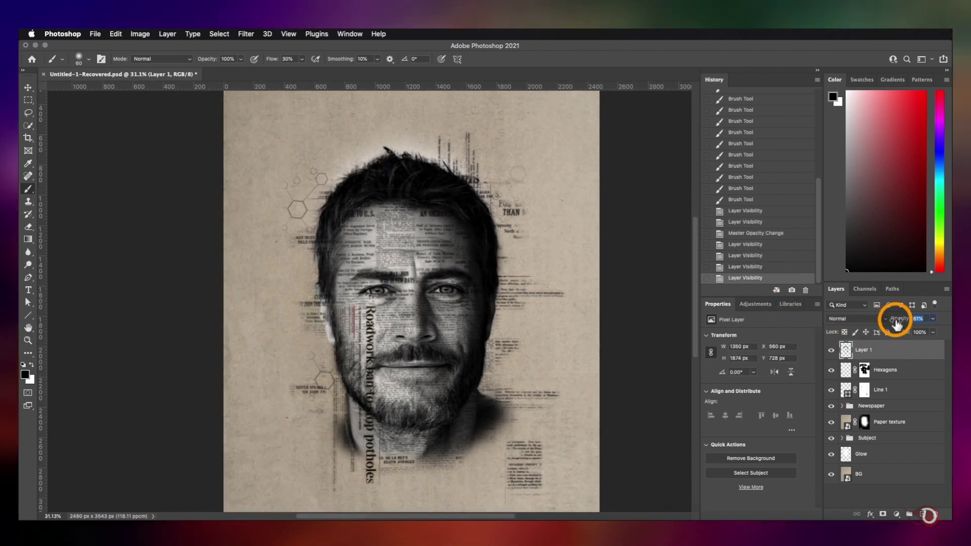
Set Layer 1's opacity to 60% and compare the portrait with the painted shading hidden and shown.
{"action": "left_click_drag", "start_coordinate": [896, 323], "coordinate": [896, 324]}
{"action": "left_click", "coordinate": [830, 350]}
{"action": "left_click", "coordinate": [831, 351]}
{"action": "left_click", "coordinate": [831, 351]}
{"action": "left_click", "coordinate": [831, 350]}
{"action": "scroll", "coordinate": [336, 257], "scroll_direction": "down", "scroll_amount": 5}
{"action": "scroll", "coordinate": [336, 258], "scroll_direction": "up", "scroll_amount": 3}
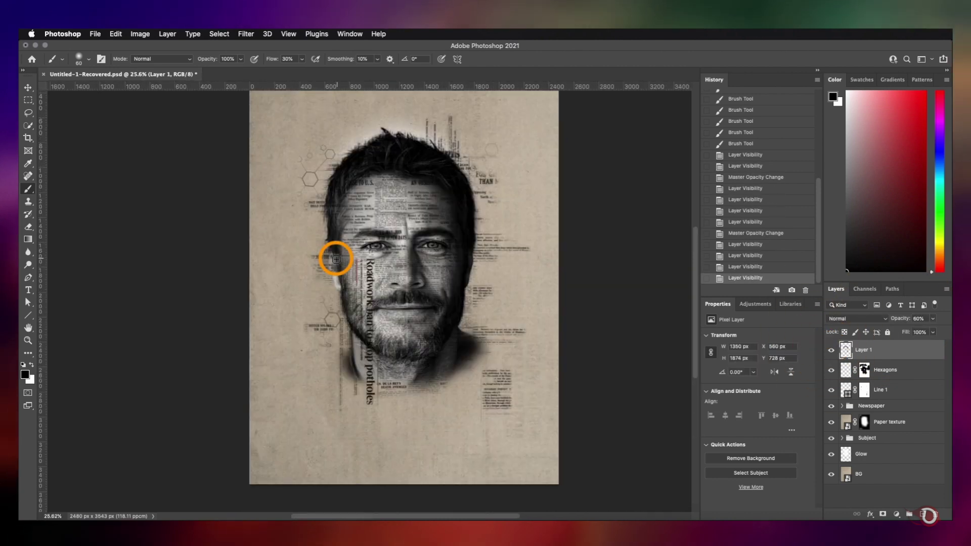
Rename Layer 1 as Shadows and touch up its shading with the soft black brush.
{"action": "scroll", "coordinate": [336, 257], "scroll_direction": "up", "scroll_amount": 3}
{"action": "scroll", "coordinate": [295, 269], "scroll_direction": "down", "scroll_amount": 3}
{"action": "double_click", "coordinate": [863, 352]}
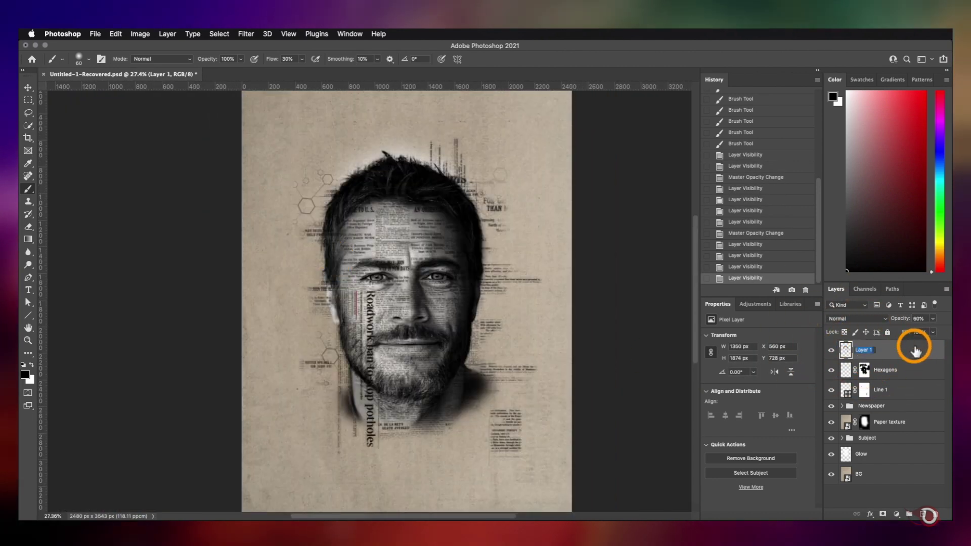
{"action": "left_click_drag", "start_coordinate": [608, 338], "coordinate": [538, 378]}
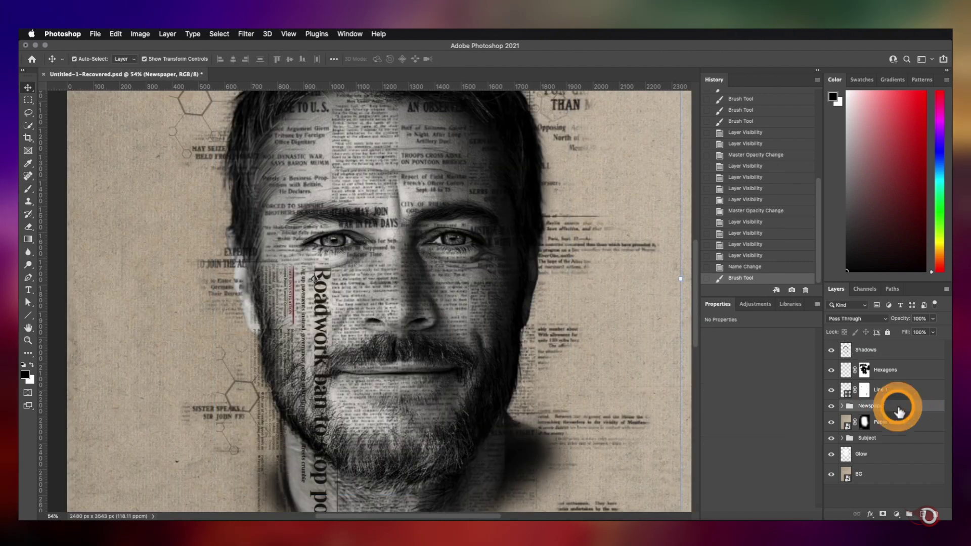
Open the Newspaper group's blending options and split its This Layer white Blend If slider to 190 / 255.
{"action": "left_click", "coordinate": [896, 404]}
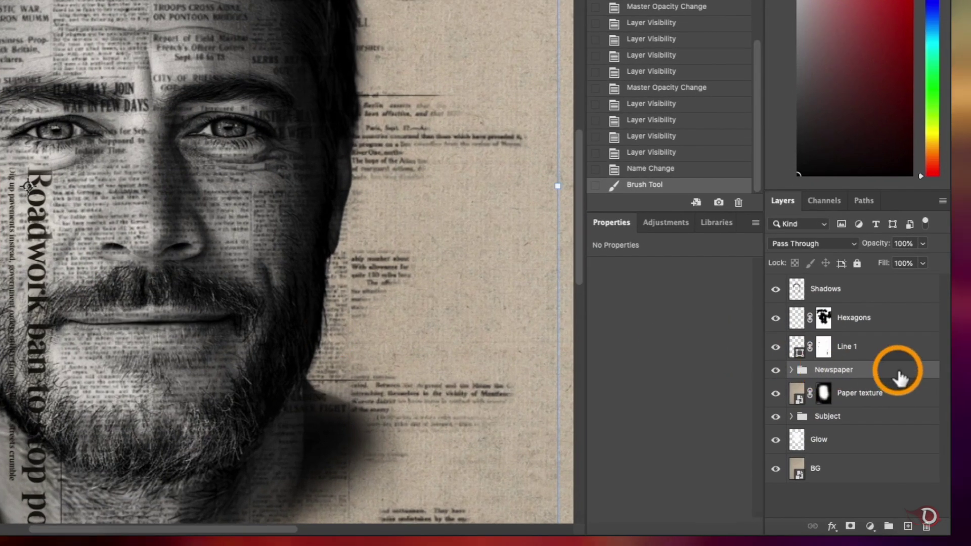
{"action": "double_click", "coordinate": [916, 407]}
{"action": "double_click", "coordinate": [897, 371]}
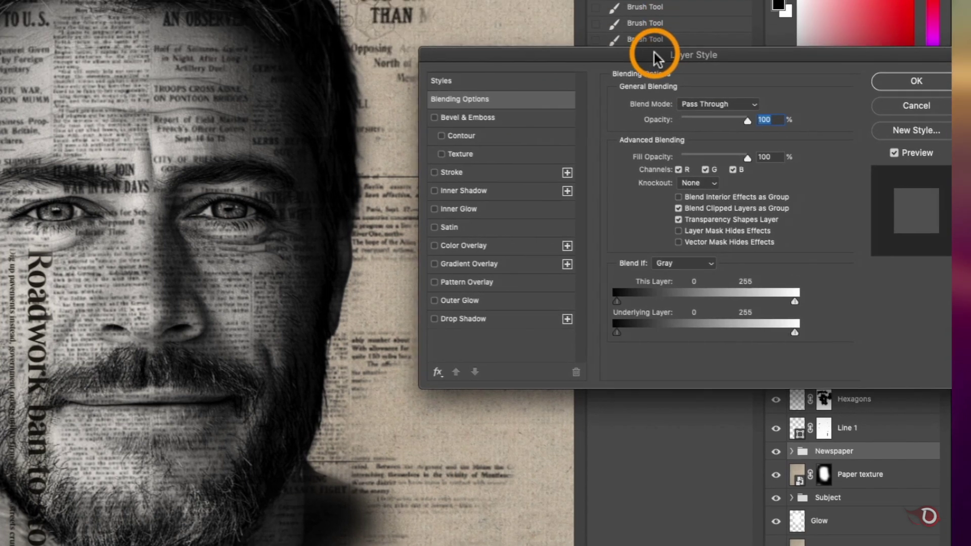
{"action": "left_click_drag", "start_coordinate": [655, 53], "coordinate": [575, 56]}
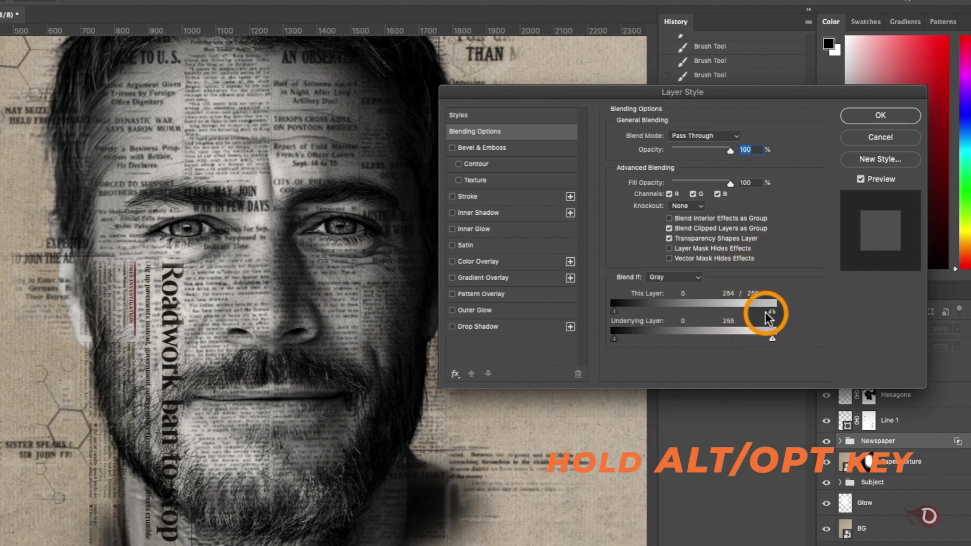
{"action": "left_click_drag", "start_coordinate": [768, 318], "coordinate": [730, 317]}
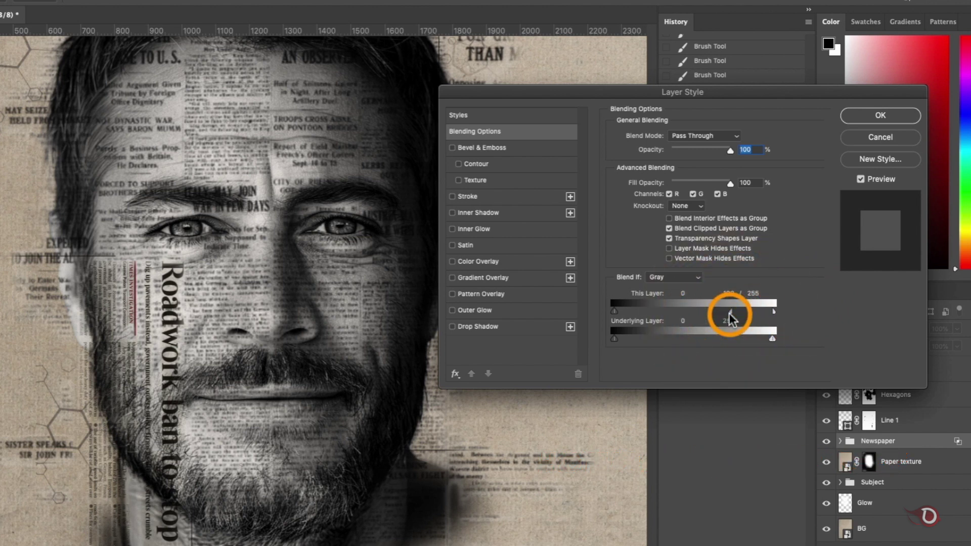
Split the Newspaper group's This Layer black Blend If slider and set it to 0 / 40.
{"action": "key", "text": "alt"}
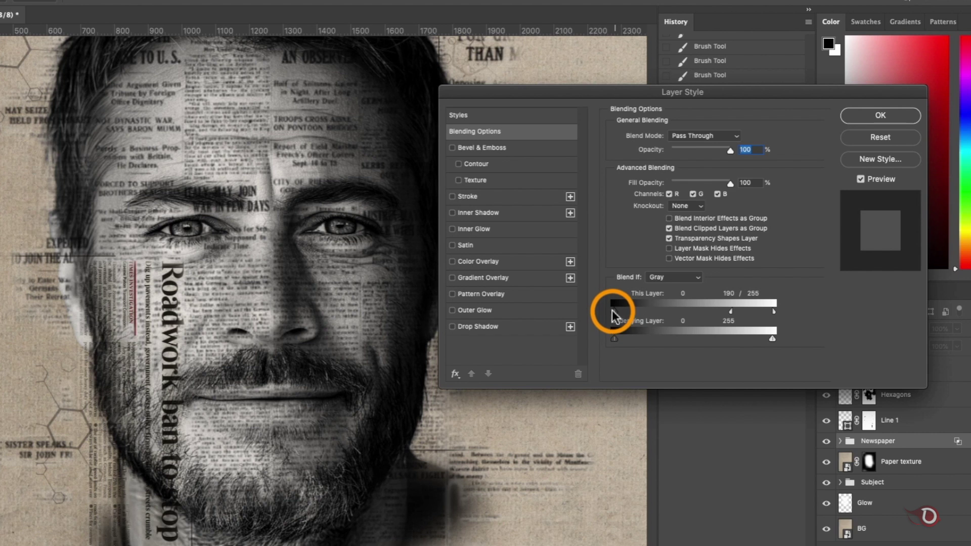
{"action": "left_click_drag", "start_coordinate": [613, 315], "coordinate": [650, 314]}
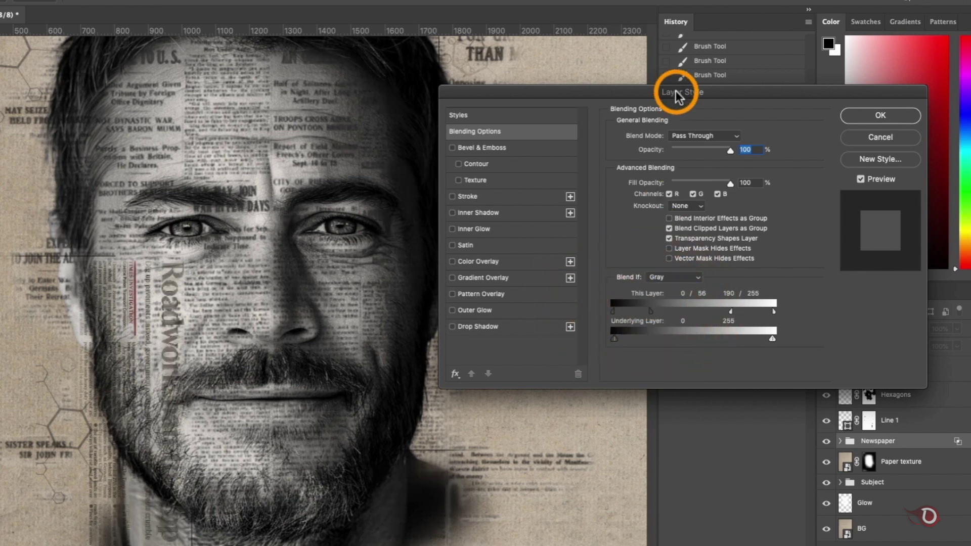
{"action": "left_click_drag", "start_coordinate": [676, 94], "coordinate": [708, 113]}
{"action": "left_click", "coordinate": [682, 334]}
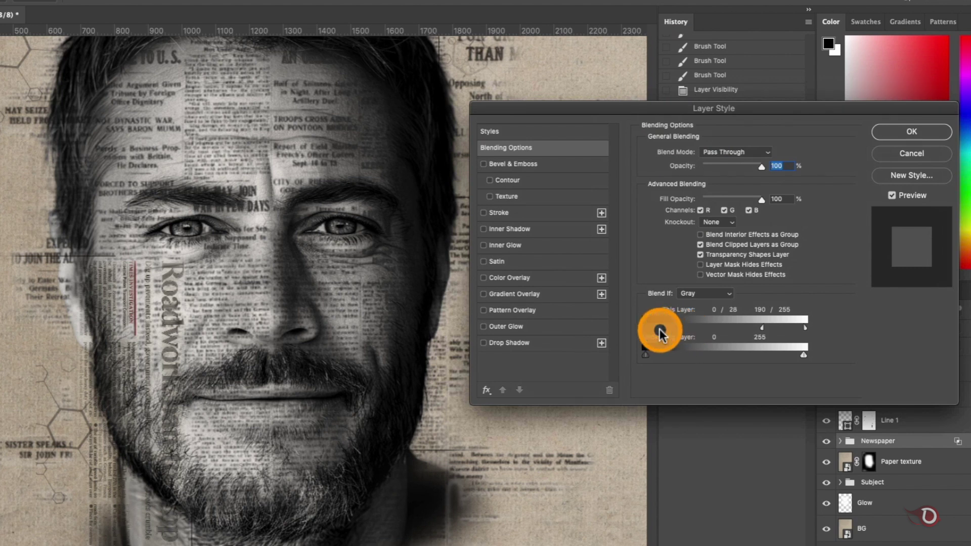
{"action": "left_click_drag", "start_coordinate": [660, 333], "coordinate": [664, 334]}
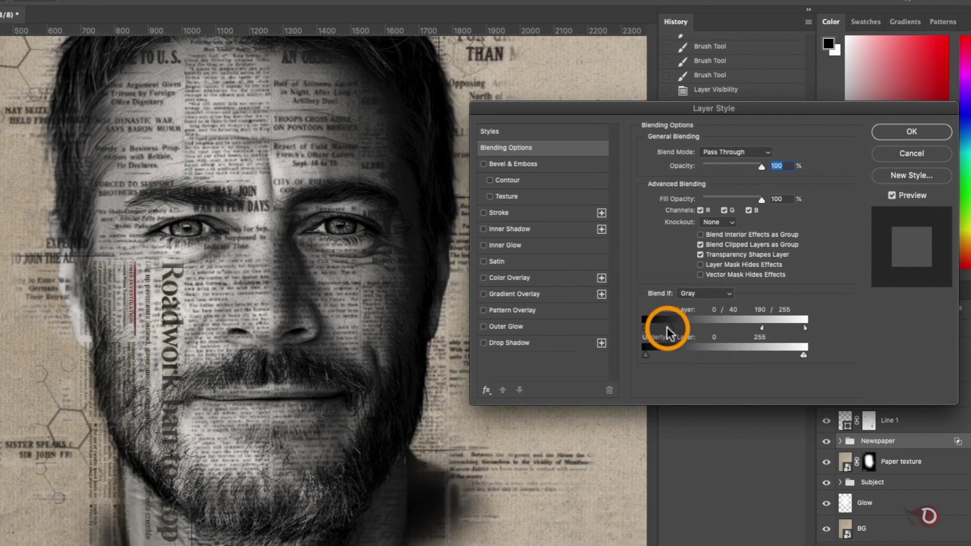
Return the This Layer white Blend If slider to 255 and split the Underlying Layer white slider to 229 / 255.
{"action": "left_click", "coordinate": [752, 333]}
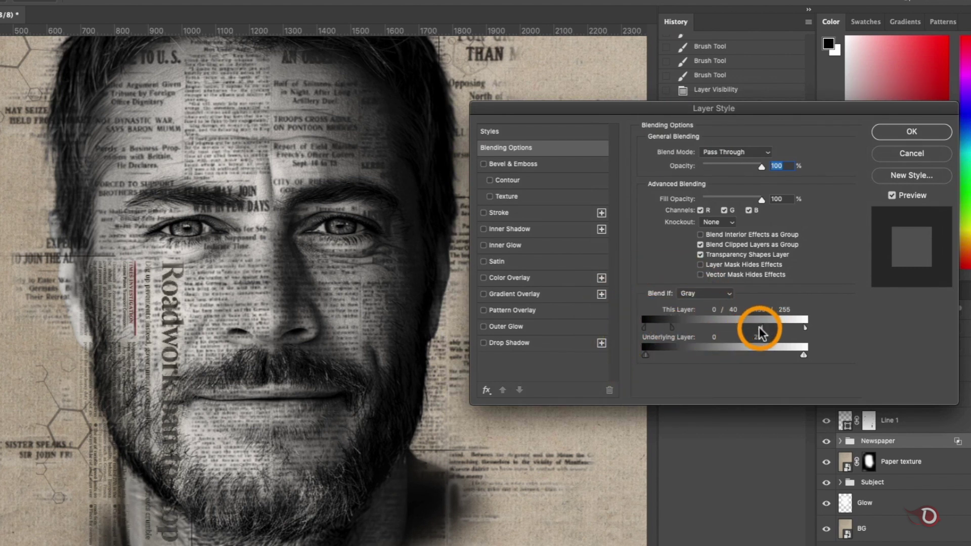
{"action": "mouse_move", "coordinate": [793, 333]}
{"action": "left_mouse_down"}
{"action": "mouse_move", "coordinate": [699, 334]}
{"action": "mouse_move", "coordinate": [804, 326]}
{"action": "left_mouse_up"}
{"action": "left_click", "coordinate": [799, 353], "text": "alt"}
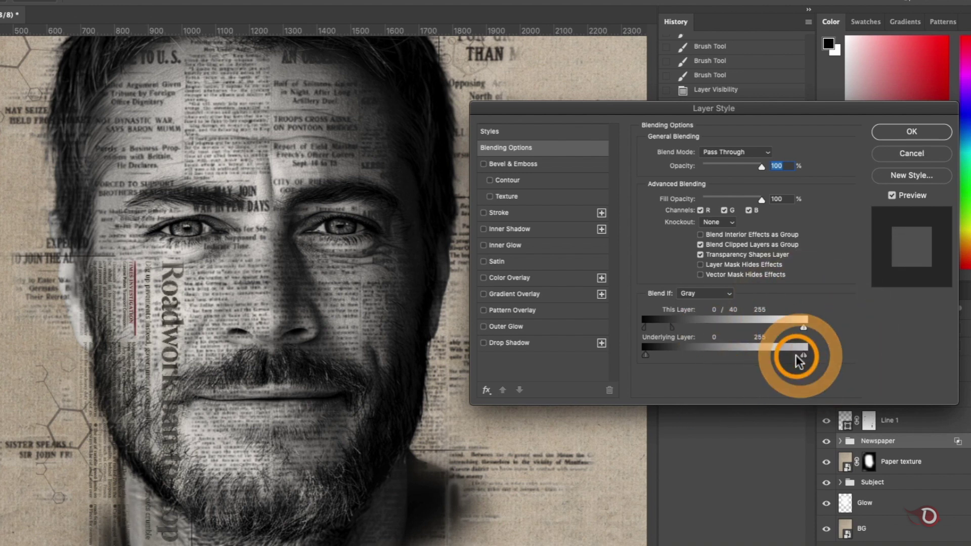
{"action": "left_click_drag", "start_coordinate": [784, 354], "coordinate": [752, 355]}
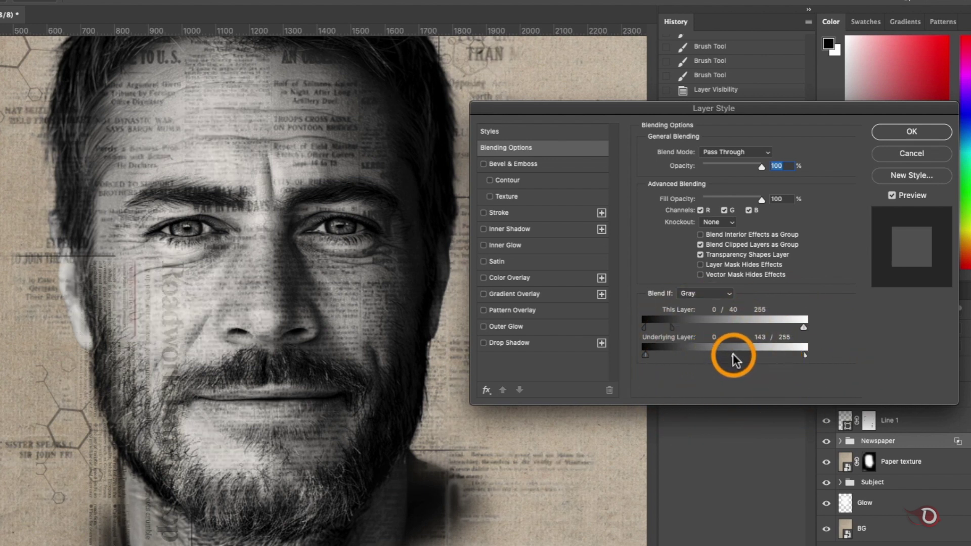
{"action": "left_click_drag", "start_coordinate": [733, 356], "coordinate": [800, 341]}
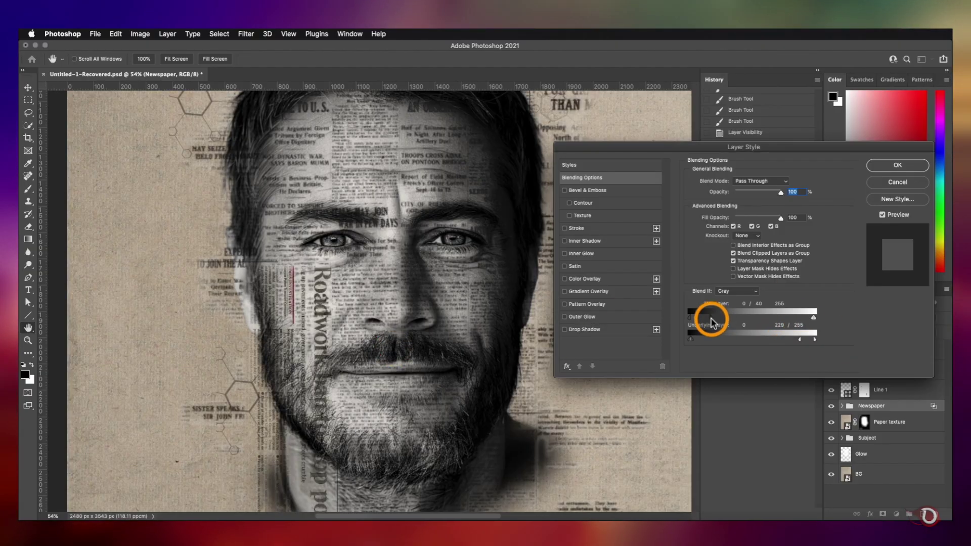
Set the This Layer black Blend If slider to 0 / 26 and apply the Newspaper group's layer style.
{"action": "left_click_drag", "start_coordinate": [712, 321], "coordinate": [698, 322]}
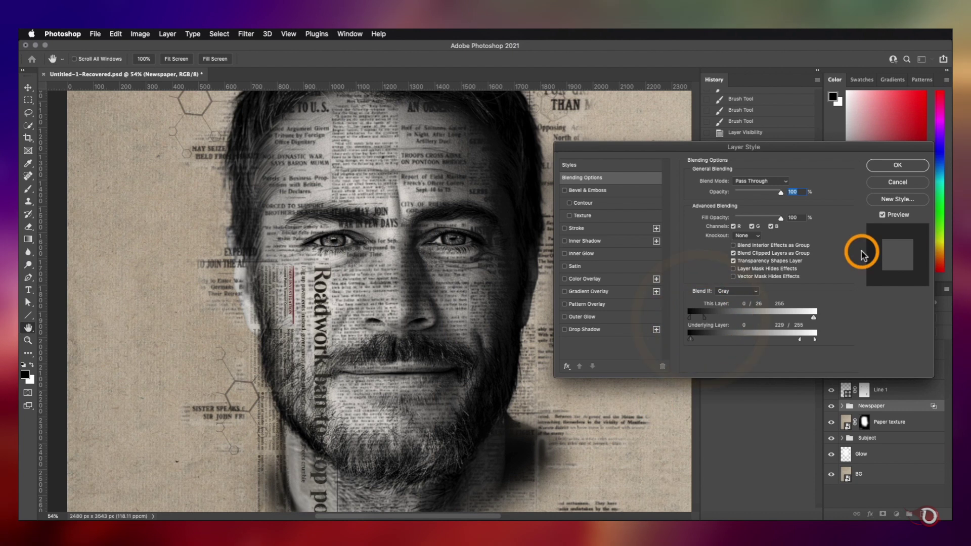
{"action": "left_click", "coordinate": [886, 170]}
{"action": "key", "text": "v"}
Adjust the Subject group's opacity and set the Shadows layer's opacity to 75%.
{"action": "scroll", "coordinate": [429, 336], "scroll_direction": "down", "scroll_amount": 5}
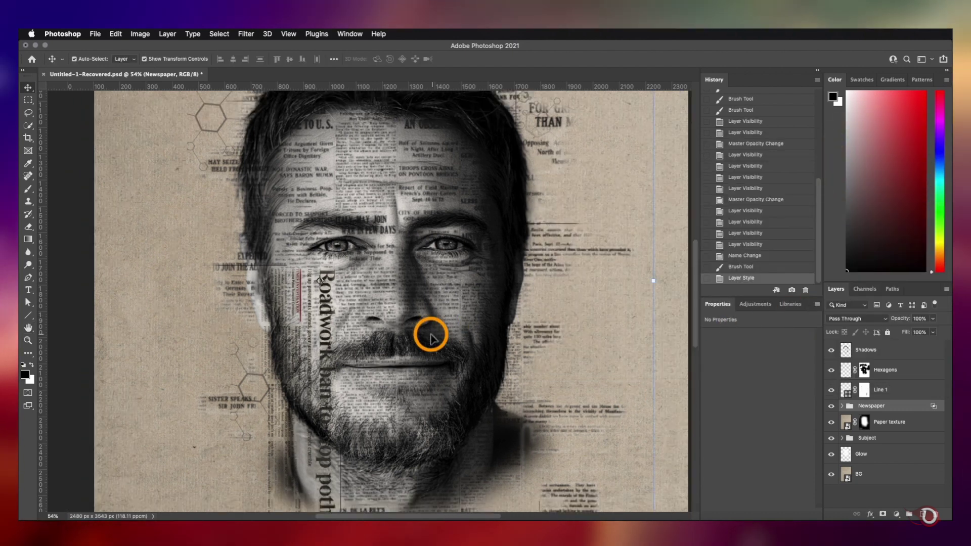
{"action": "left_click", "coordinate": [886, 440]}
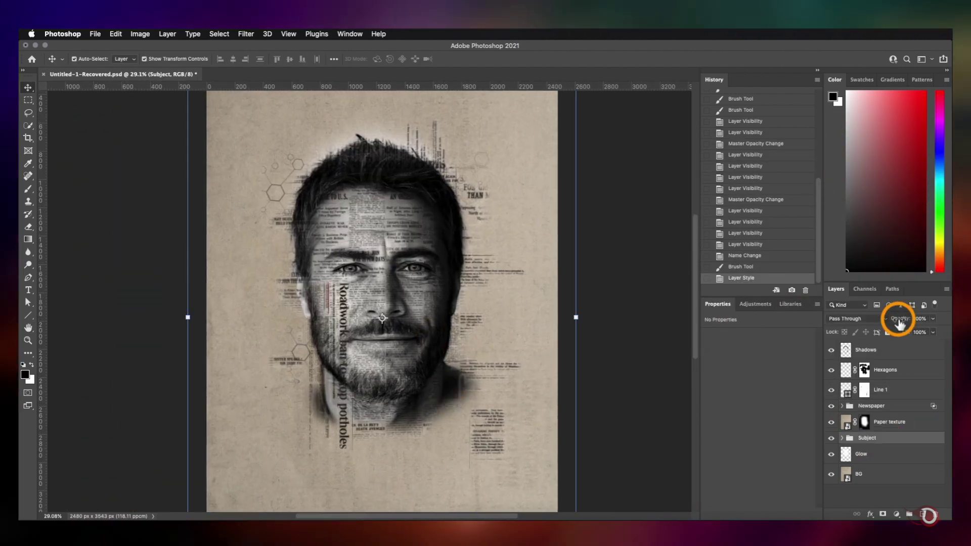
{"action": "left_click_drag", "start_coordinate": [897, 316], "coordinate": [898, 323]}
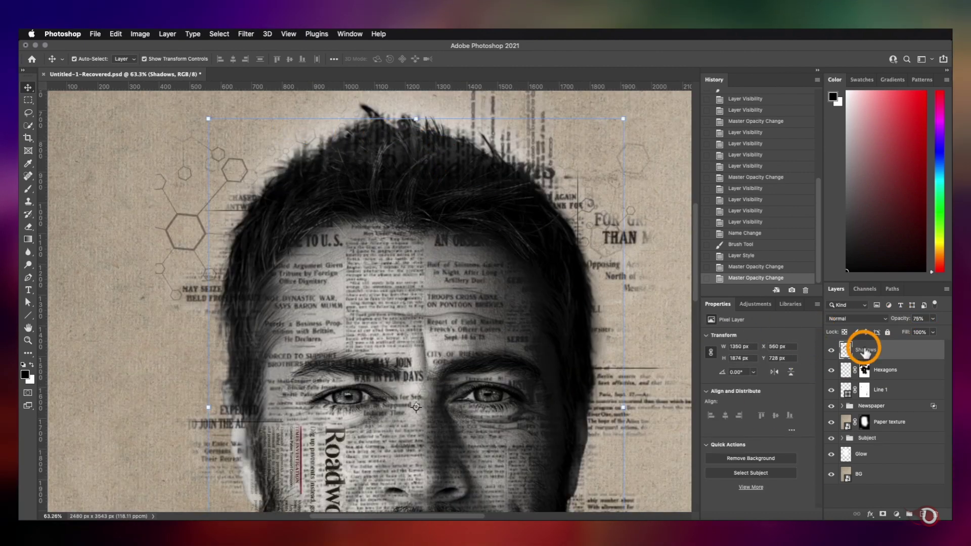
Mask out the newspaper text over the top of the hair with a 100% flow brush on the newspaper layer masks.
{"action": "left_click", "coordinate": [872, 422]}
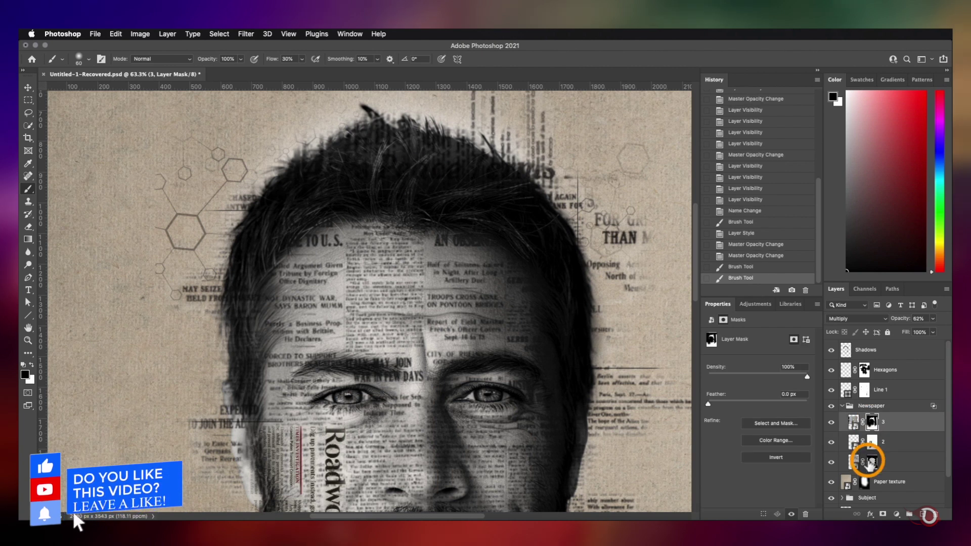
{"action": "left_click", "coordinate": [870, 462]}
{"action": "key", "text": "shift+0"}
{"action": "mouse_move", "coordinate": [368, 161]}
{"action": "left_mouse_down"}
{"action": "mouse_move", "coordinate": [397, 155]}
{"action": "mouse_move", "coordinate": [433, 195]}
{"action": "mouse_move", "coordinate": [388, 143]}
{"action": "mouse_move", "coordinate": [443, 158]}
{"action": "left_mouse_up"}
Clean up the remaining newspaper text along the top edge of the hair on the masks of newspaper layers 3 and 1.
{"action": "key", "text": "x"}
{"action": "scroll", "coordinate": [378, 203], "scroll_direction": "down", "scroll_amount": 3}
{"action": "scroll", "coordinate": [377, 203], "scroll_direction": "up", "scroll_amount": 1}
{"action": "left_click", "coordinate": [865, 370]}
{"action": "left_click", "coordinate": [871, 422]}
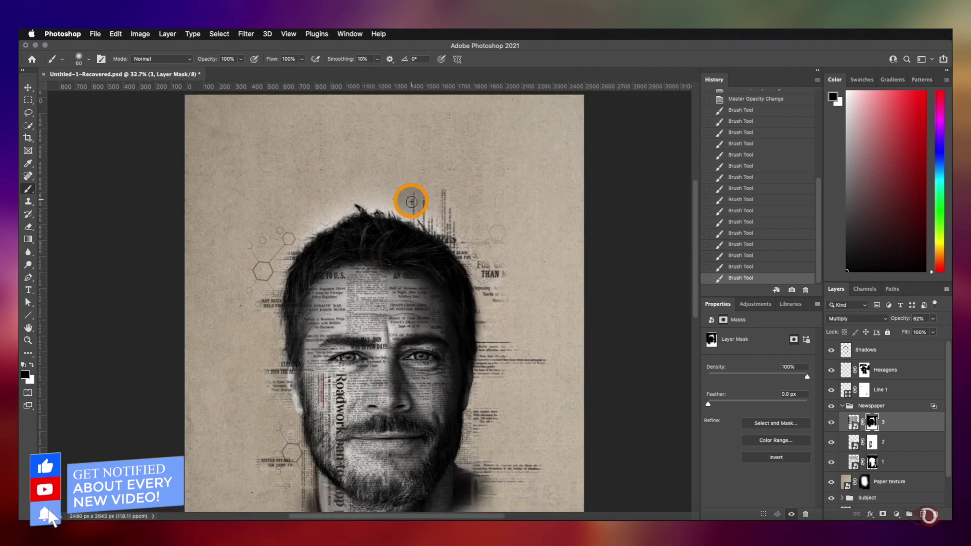
{"action": "left_click", "coordinate": [870, 461]}
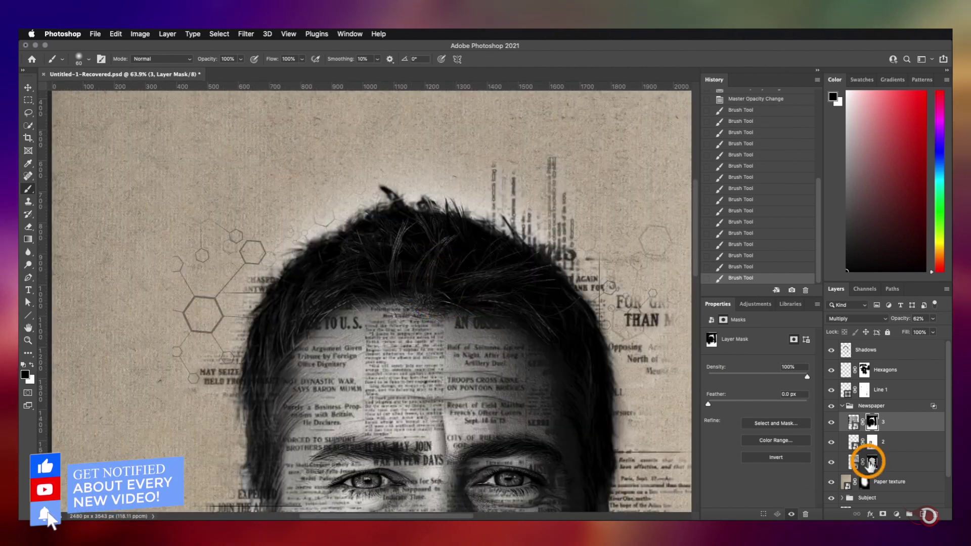
{"action": "mouse_move", "coordinate": [354, 213]}
{"action": "left_mouse_down"}
{"action": "mouse_move", "coordinate": [393, 195]}
{"action": "mouse_move", "coordinate": [327, 233]}
{"action": "mouse_move", "coordinate": [481, 216]}
{"action": "left_mouse_up"}
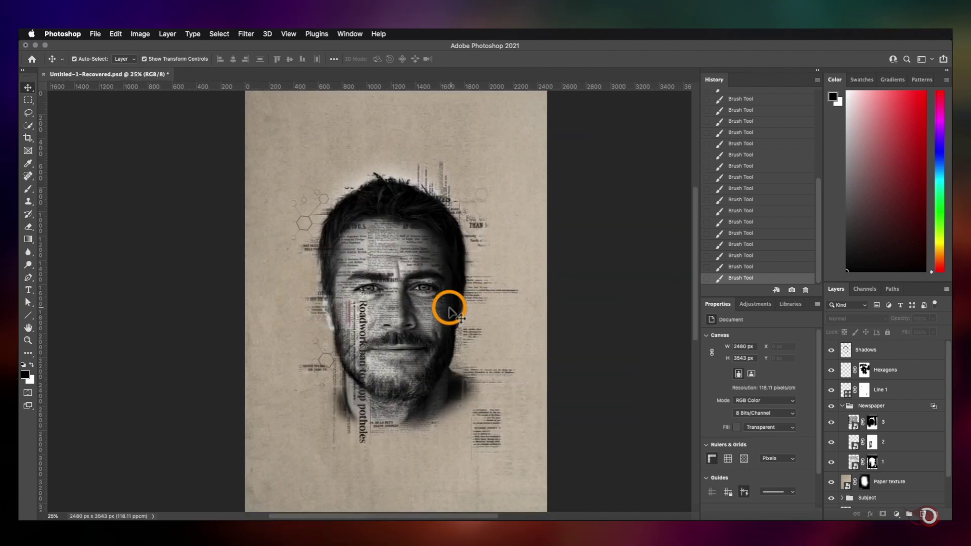
Add an off-white Solid Color fill layer directly above the BG layer.
{"action": "scroll", "coordinate": [449, 309], "scroll_direction": "down", "scroll_amount": 2}
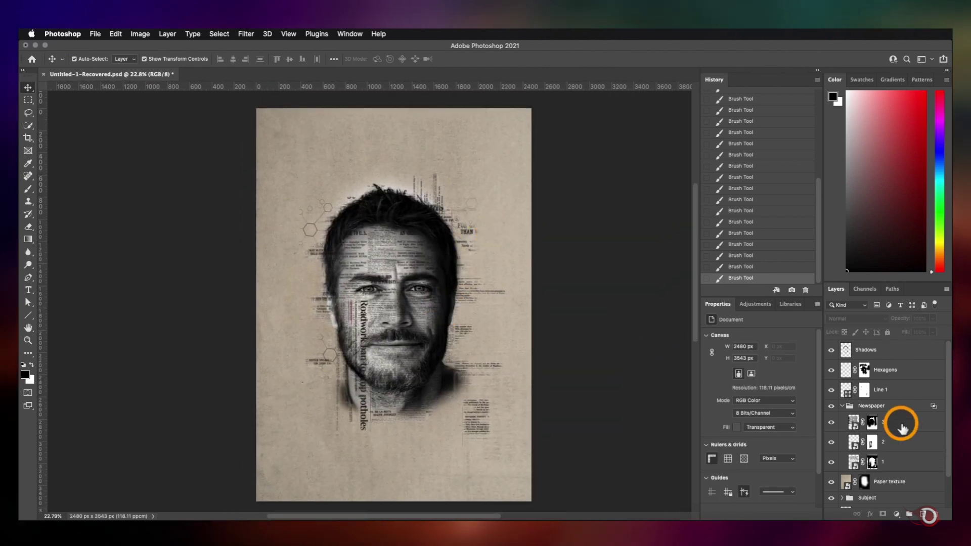
{"action": "scroll", "coordinate": [903, 428], "scroll_direction": "down", "scroll_amount": 3}
{"action": "left_click", "coordinate": [895, 499]}
{"action": "left_click", "coordinate": [897, 515]}
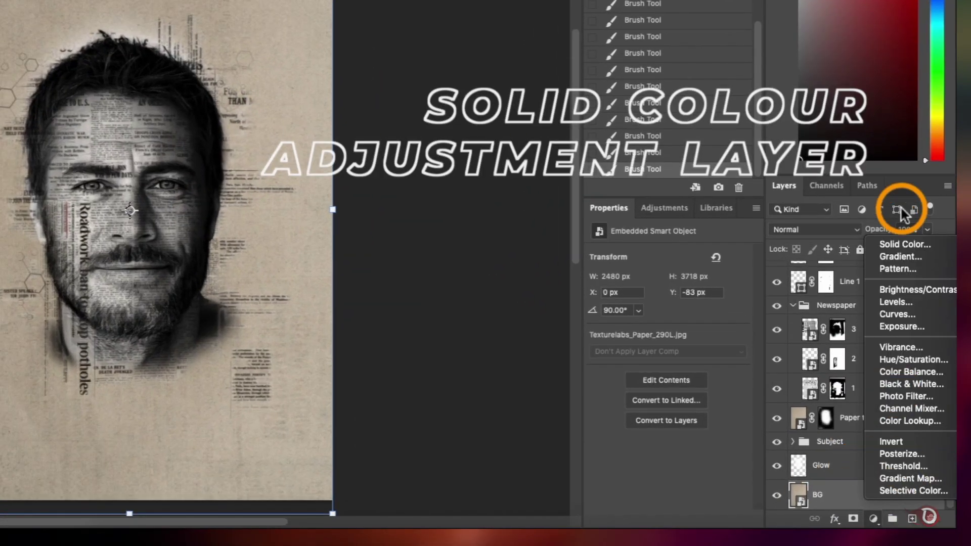
{"action": "left_click", "coordinate": [904, 244]}
{"action": "left_click", "coordinate": [823, 72]}
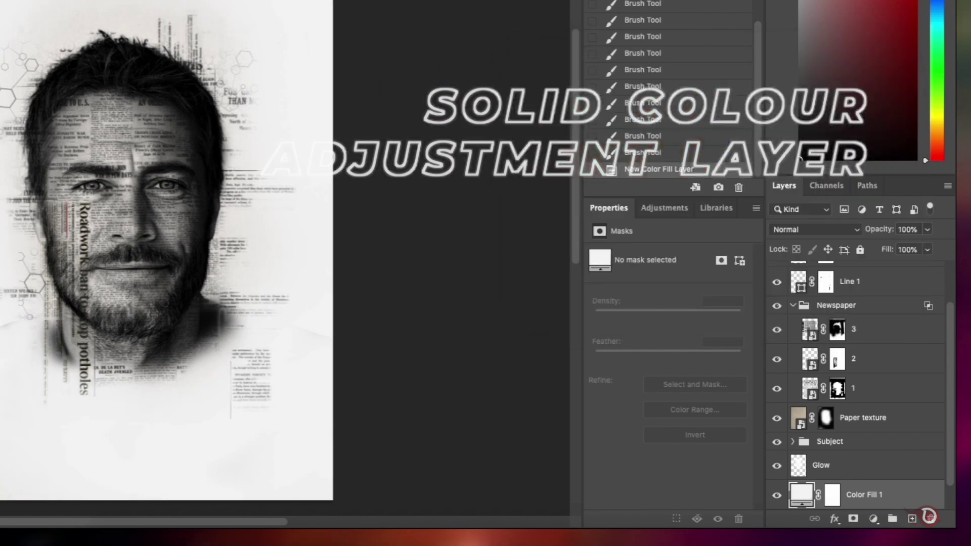
Place the BG layer above the color fill and lower BG's opacity to lighten the paper background.
{"action": "scroll", "coordinate": [889, 459], "scroll_direction": "down", "scroll_amount": 1}
{"action": "left_click_drag", "start_coordinate": [834, 499], "coordinate": [835, 451]}
{"action": "left_click_drag", "start_coordinate": [879, 229], "coordinate": [879, 235]}
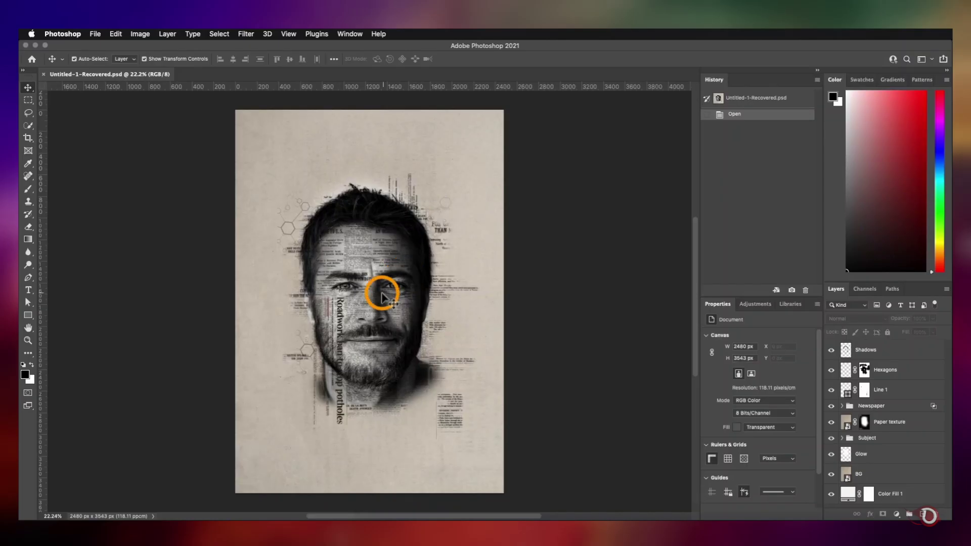
Scale all layers from Shadows down to Glow to about 116% and shift the portrait on the page.
{"action": "left_click", "coordinate": [384, 289]}
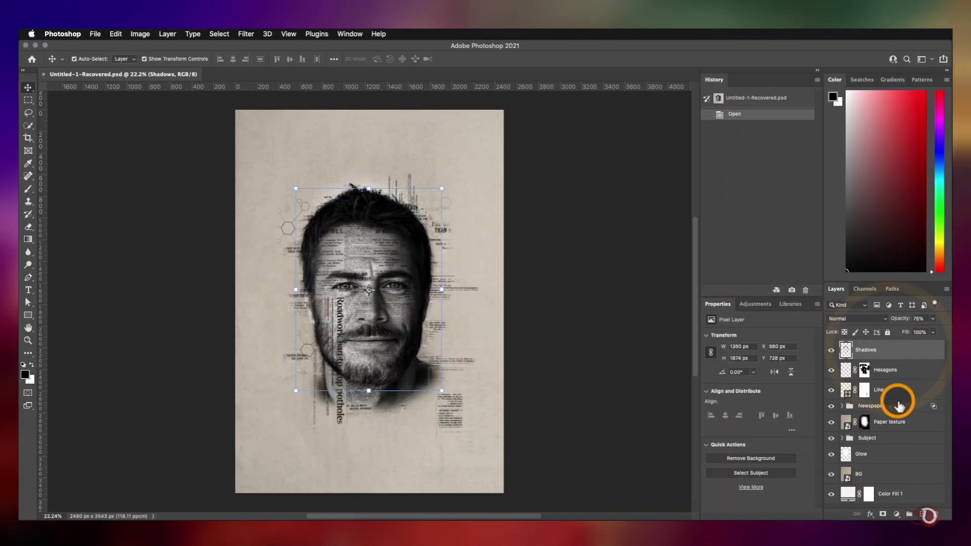
{"action": "left_click", "coordinate": [879, 455], "text": "shift"}
{"action": "left_click_drag", "start_coordinate": [516, 303], "coordinate": [544, 304]}
{"action": "left_click_drag", "start_coordinate": [385, 334], "coordinate": [374, 299]}
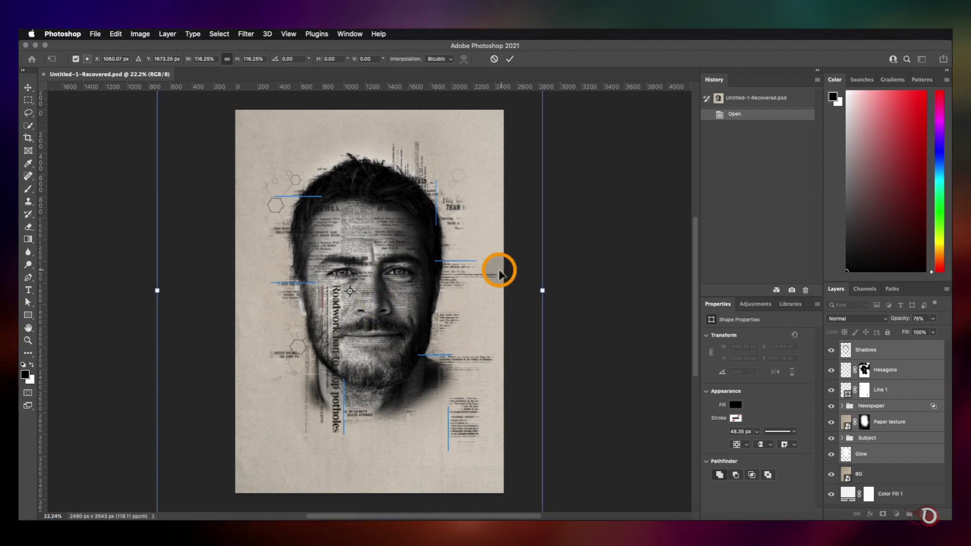
{"action": "left_click", "coordinate": [511, 57]}
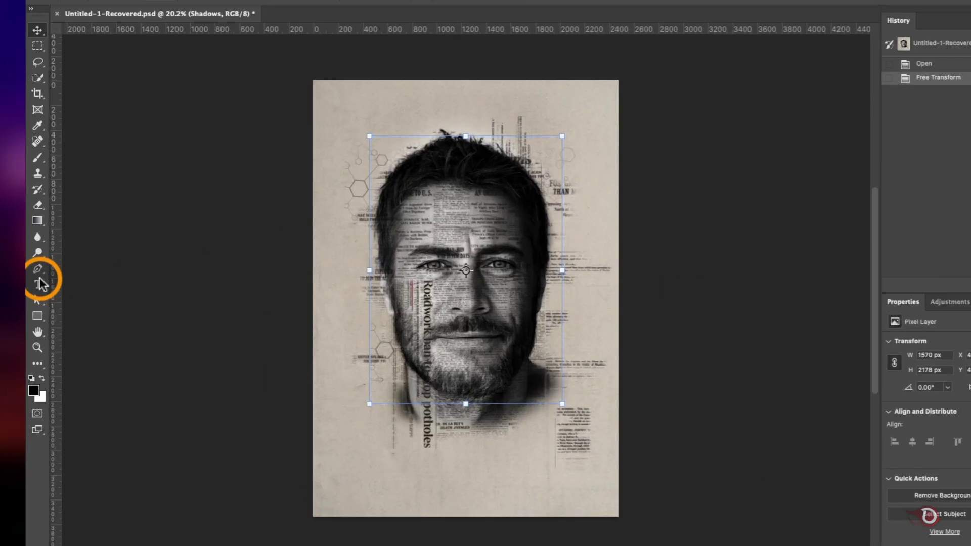
Add a text layer reading TRUTH beside the top of the hair.
{"action": "left_click", "coordinate": [26, 293]}
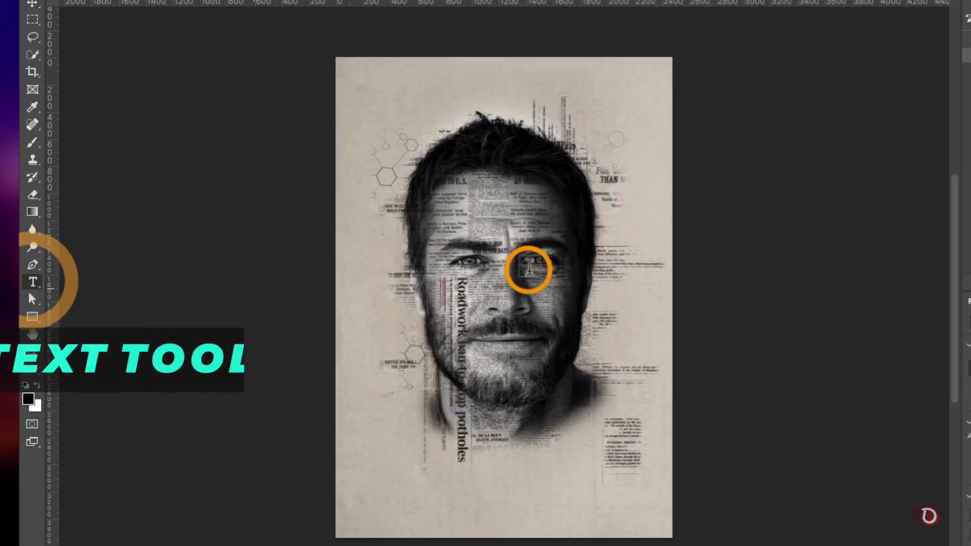
{"action": "left_click", "coordinate": [399, 130]}
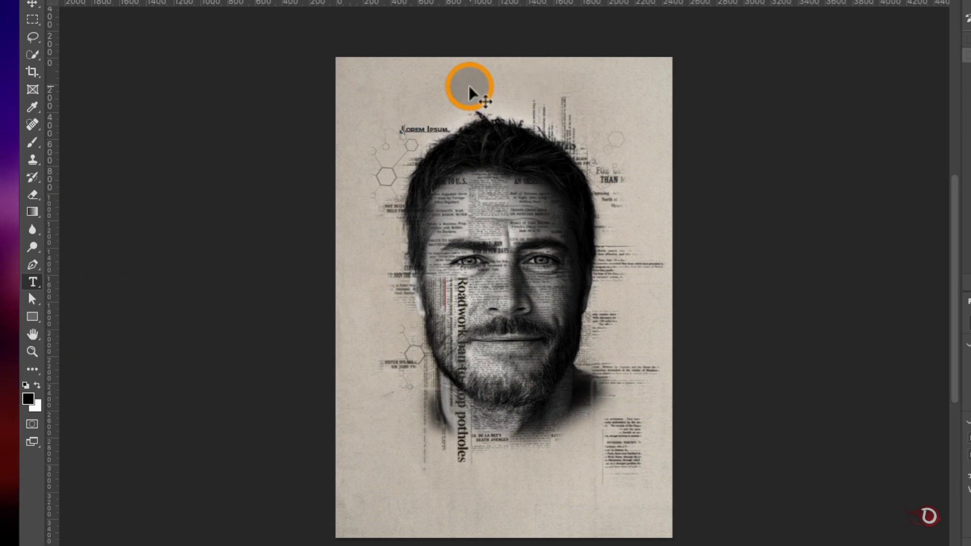
{"action": "type", "text": "TRUTH"}
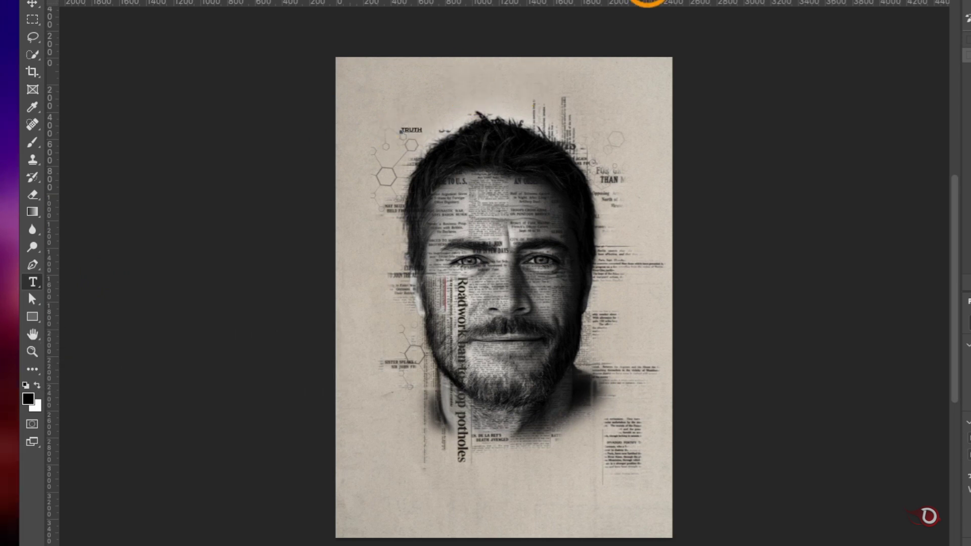
{"action": "left_click", "coordinate": [473, 59]}
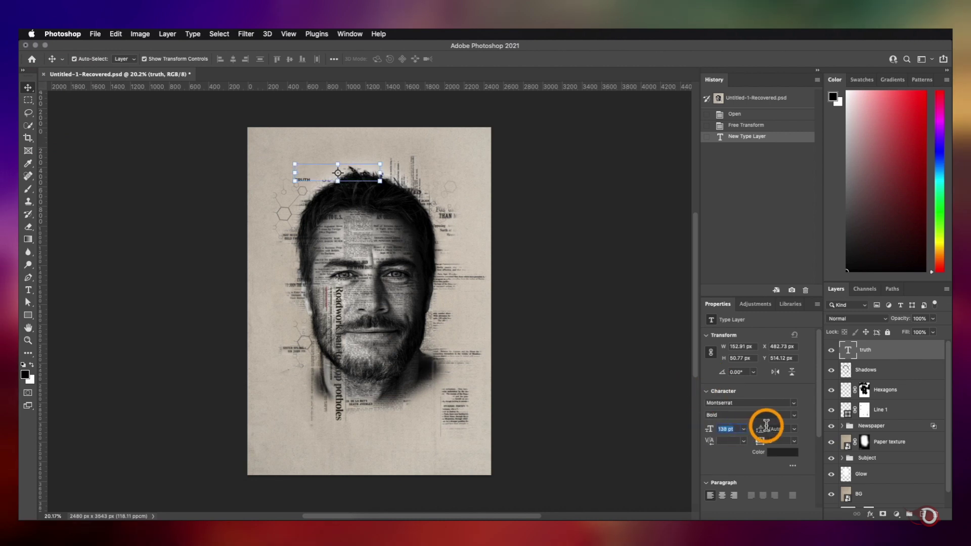
Set the TRUTH text's size to 190 pt and place it across the page above the head.
{"action": "left_click_drag", "start_coordinate": [766, 426], "coordinate": [766, 425]}
{"action": "left_click_drag", "start_coordinate": [707, 428], "coordinate": [733, 428]}
{"action": "left_click_drag", "start_coordinate": [401, 158], "coordinate": [386, 157]}
Change the TRUTH title's font to Merit and its colour to red #cb0303, keeping it centred above the head.
{"action": "left_click", "coordinate": [791, 405]}
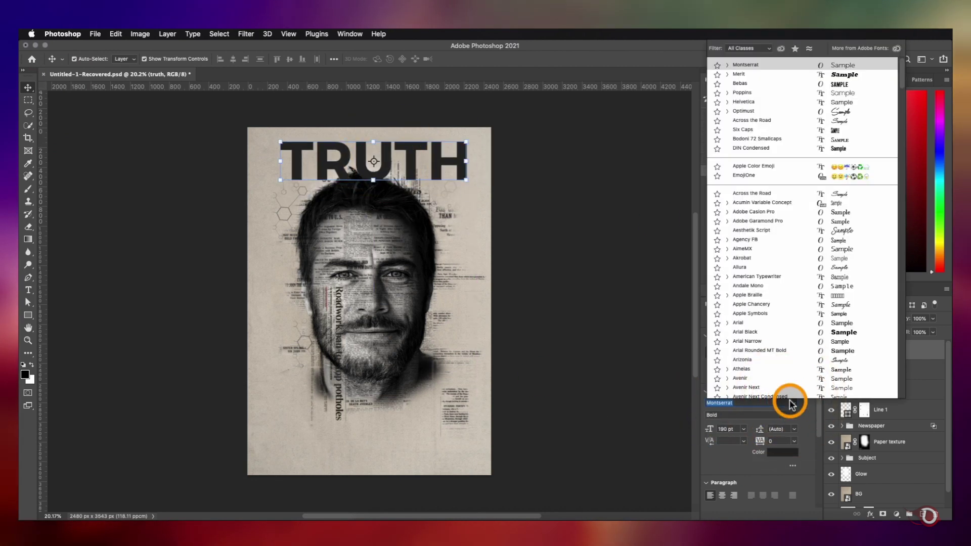
{"action": "left_click", "coordinate": [742, 77]}
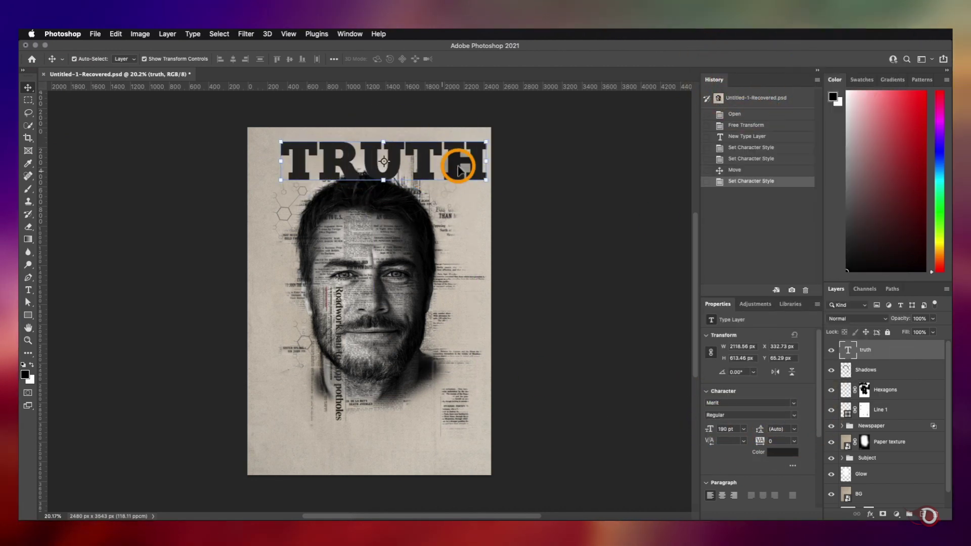
{"action": "left_click_drag", "start_coordinate": [479, 169], "coordinate": [472, 162]}
{"action": "left_click", "coordinate": [783, 452]}
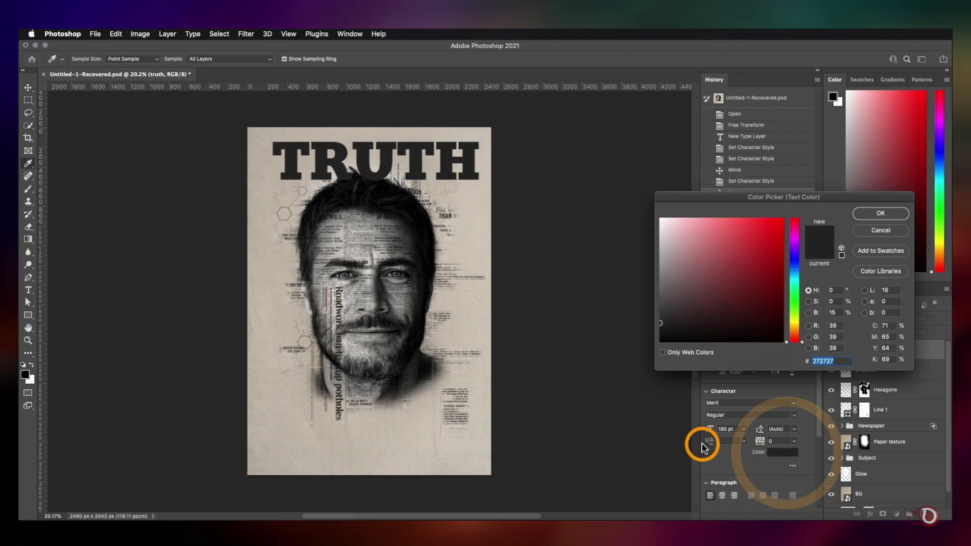
{"action": "left_click_drag", "start_coordinate": [778, 227], "coordinate": [780, 243]}
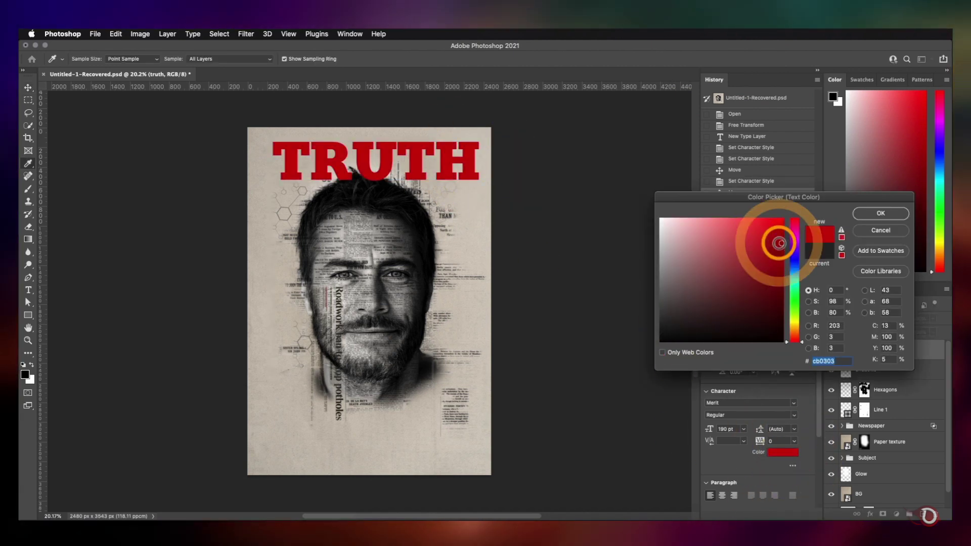
{"action": "left_click", "coordinate": [882, 218]}
Rotate the TRUTH text 90° and enlarge it to run the full page height along the right edge.
{"action": "key", "text": "ctrl+t"}
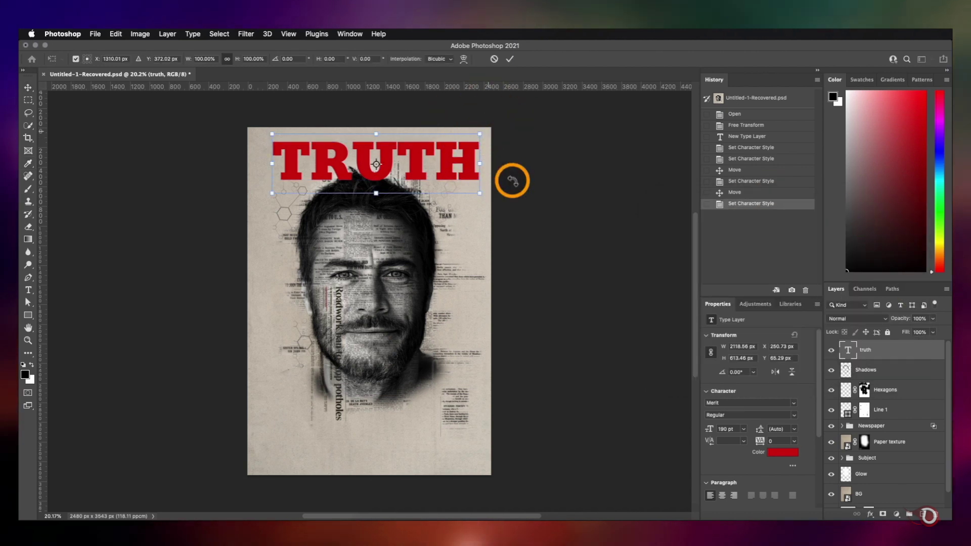
{"action": "left_click_drag", "start_coordinate": [513, 181], "coordinate": [407, 323]}
{"action": "left_click_drag", "start_coordinate": [371, 157], "coordinate": [396, 290]}
{"action": "left_click_drag", "start_coordinate": [462, 262], "coordinate": [461, 271]}
{"action": "left_click_drag", "start_coordinate": [396, 291], "coordinate": [403, 290]}
{"action": "left_click_drag", "start_coordinate": [449, 178], "coordinate": [451, 187]}
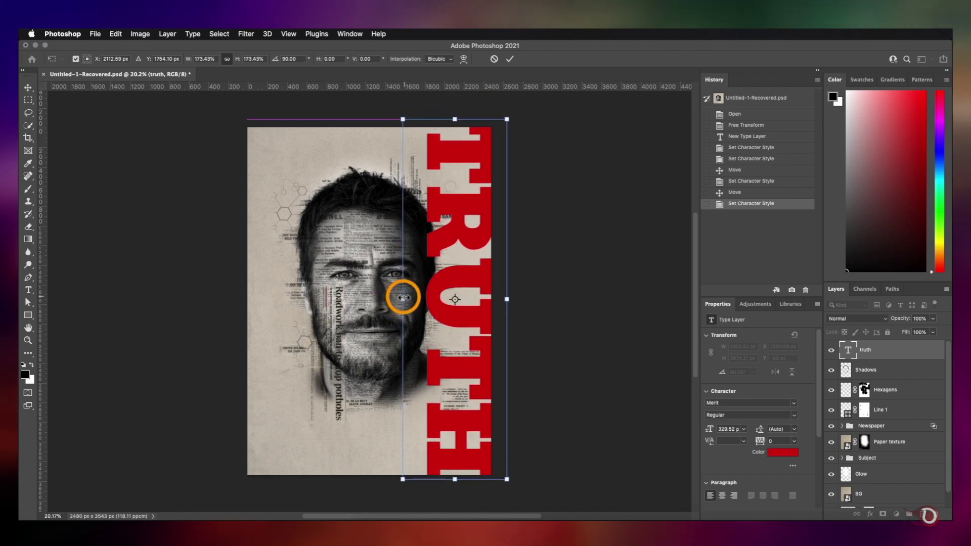
{"action": "mouse_move", "coordinate": [403, 297]}
{"action": "left_mouse_down"}
{"action": "mouse_move", "coordinate": [375, 299]}
{"action": "mouse_move", "coordinate": [411, 299]}
{"action": "left_mouse_up"}
{"action": "key", "text": "Return"}
Set the TRUTH layer's blend mode to Multiply.
{"action": "left_click", "coordinate": [882, 319]}
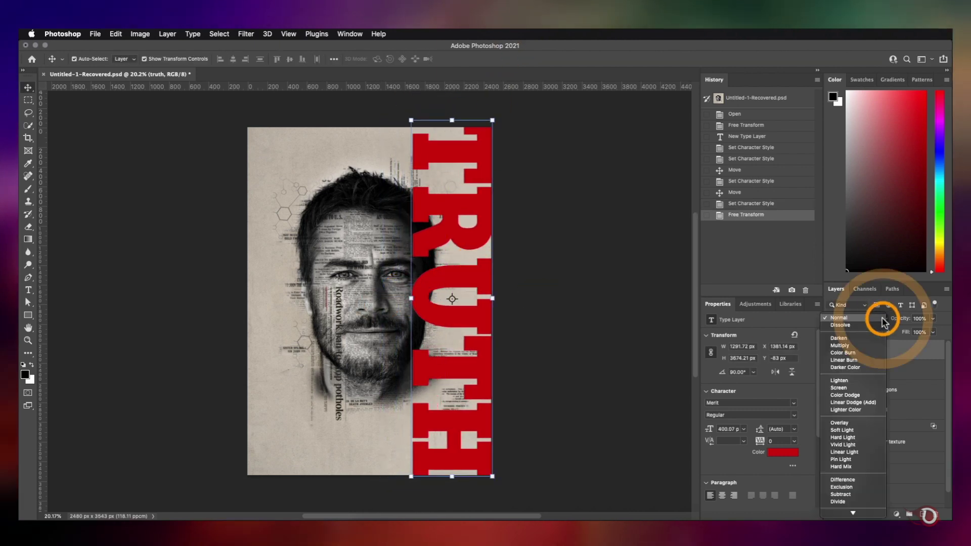
{"action": "left_click", "coordinate": [862, 347]}
{"action": "left_click", "coordinate": [585, 321]}
{"action": "scroll", "coordinate": [449, 278], "scroll_direction": "up", "scroll_amount": 4}
{"action": "scroll", "coordinate": [449, 278], "scroll_direction": "down", "scroll_amount": 2}
Adjust the TRUTH layer's Blend If sliders for This Layer and Underlying Layer so the paper and newsprint show through the red.
{"action": "double_click", "coordinate": [905, 350]}
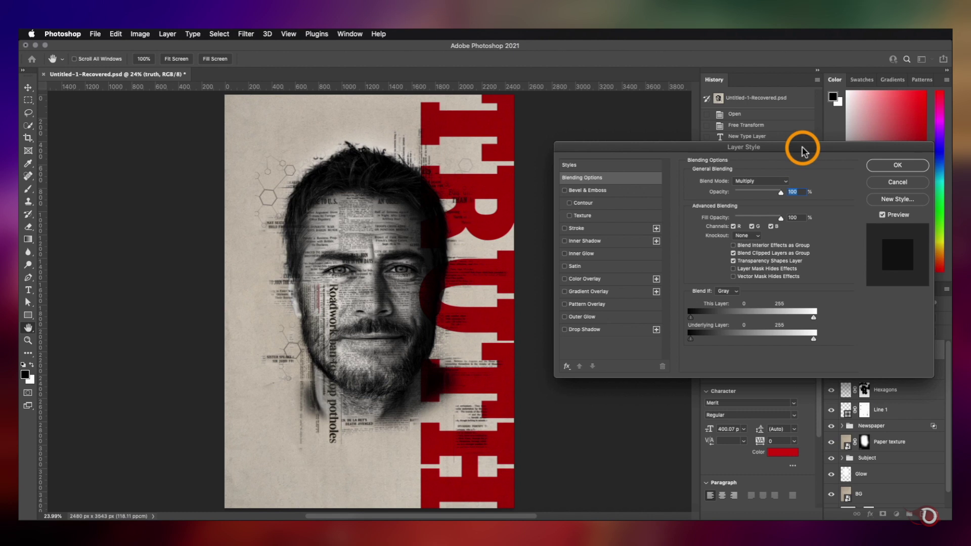
{"action": "left_click_drag", "start_coordinate": [712, 317], "coordinate": [718, 318]}
{"action": "left_click_drag", "start_coordinate": [812, 338], "coordinate": [767, 340]}
{"action": "mouse_move", "coordinate": [719, 317]}
{"action": "left_mouse_down"}
{"action": "mouse_move", "coordinate": [707, 341]}
{"action": "mouse_move", "coordinate": [713, 320]}
{"action": "left_mouse_up"}
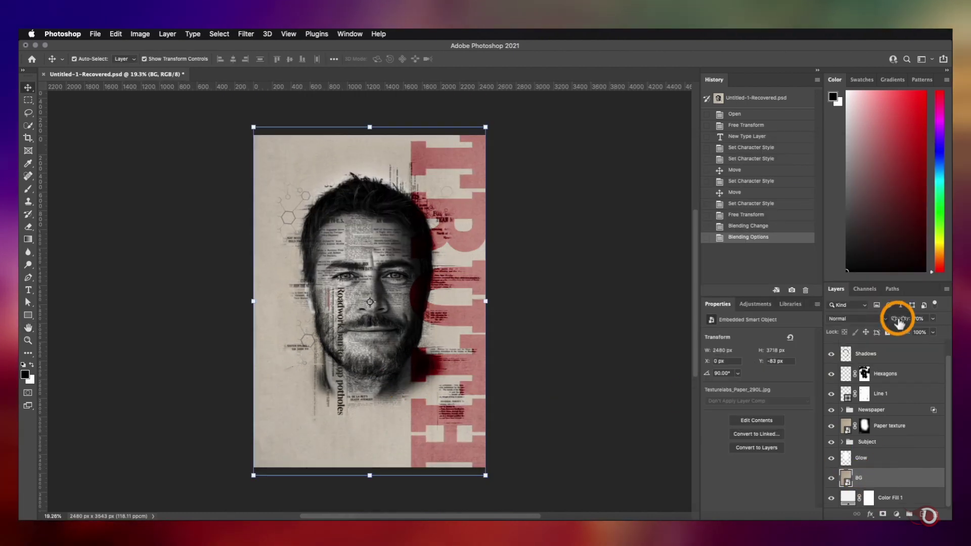
Lower the BG paper layer's opacity to 42%.
{"action": "left_click_drag", "start_coordinate": [898, 318], "coordinate": [896, 319]}
{"action": "left_click", "coordinate": [892, 424]}
{"action": "left_click", "coordinate": [582, 343]}
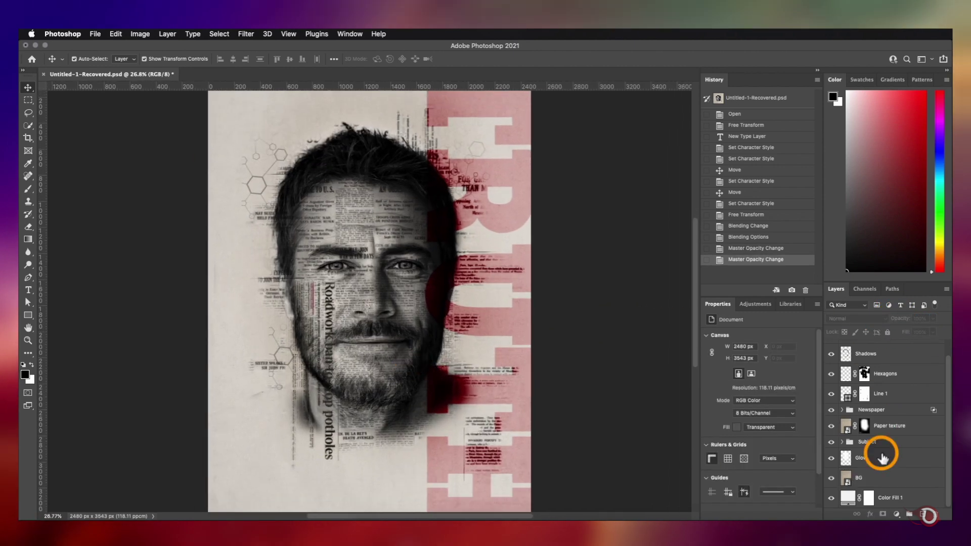
Blend the Subject group with Blend If, splitting This Layer's white slider to 184/255 and fine-tuning the Underlying Layer's black and white sliders.
{"action": "double_click", "coordinate": [877, 445]}
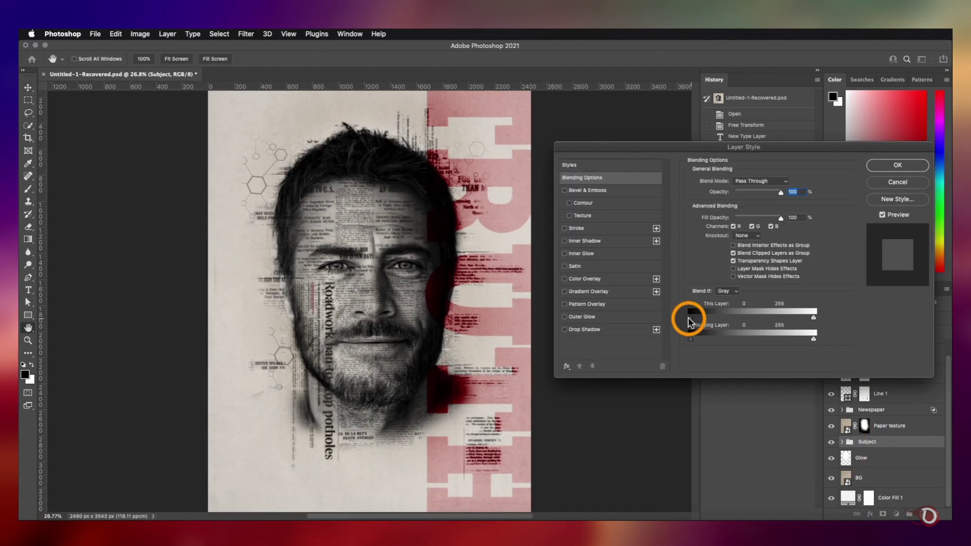
{"action": "left_click", "coordinate": [813, 338]}
{"action": "left_click_drag", "start_coordinate": [689, 339], "coordinate": [699, 338]}
{"action": "left_click_drag", "start_coordinate": [814, 317], "coordinate": [777, 318]}
{"action": "left_click_drag", "start_coordinate": [814, 340], "coordinate": [812, 339]}
{"action": "mouse_move", "coordinate": [691, 318]}
{"action": "left_mouse_down"}
{"action": "mouse_move", "coordinate": [708, 321]}
{"action": "mouse_move", "coordinate": [690, 319]}
{"action": "left_mouse_up"}
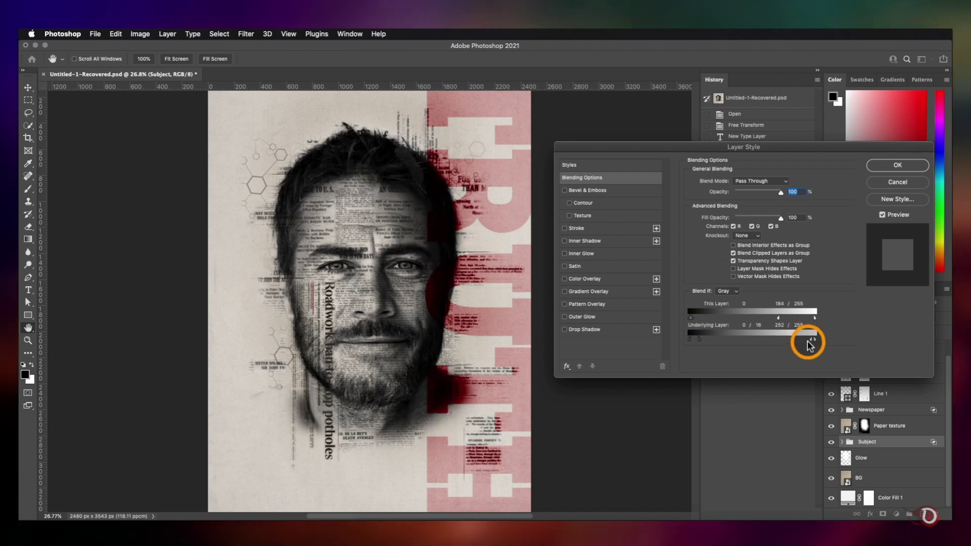
{"action": "left_click_drag", "start_coordinate": [811, 341], "coordinate": [810, 340]}
{"action": "left_click_drag", "start_coordinate": [706, 342], "coordinate": [748, 345]}
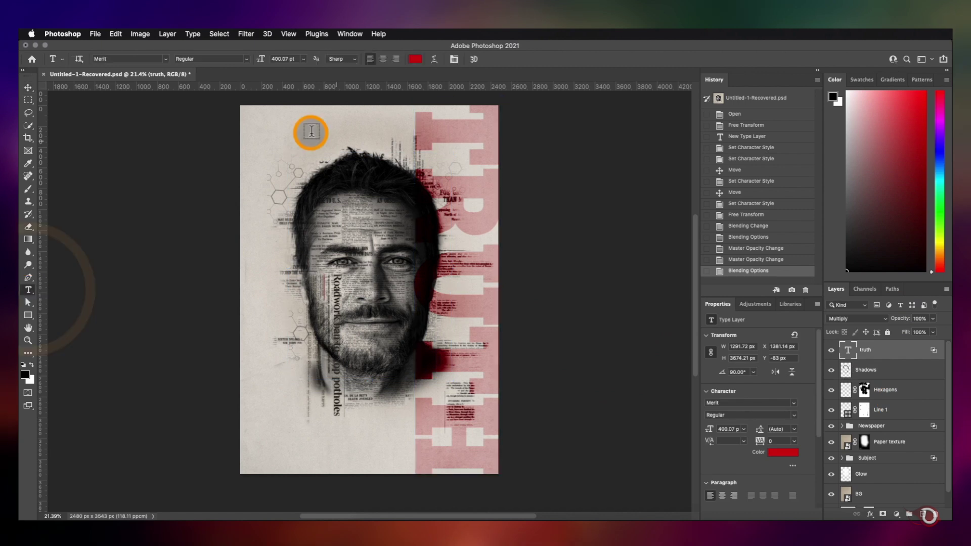
Add a new text layer reading MANY STORIES, BUT ONLY ONE above the head.
{"action": "left_click_drag", "start_coordinate": [272, 89], "coordinate": [691, 159]}
{"action": "type", "text": "MANY"}
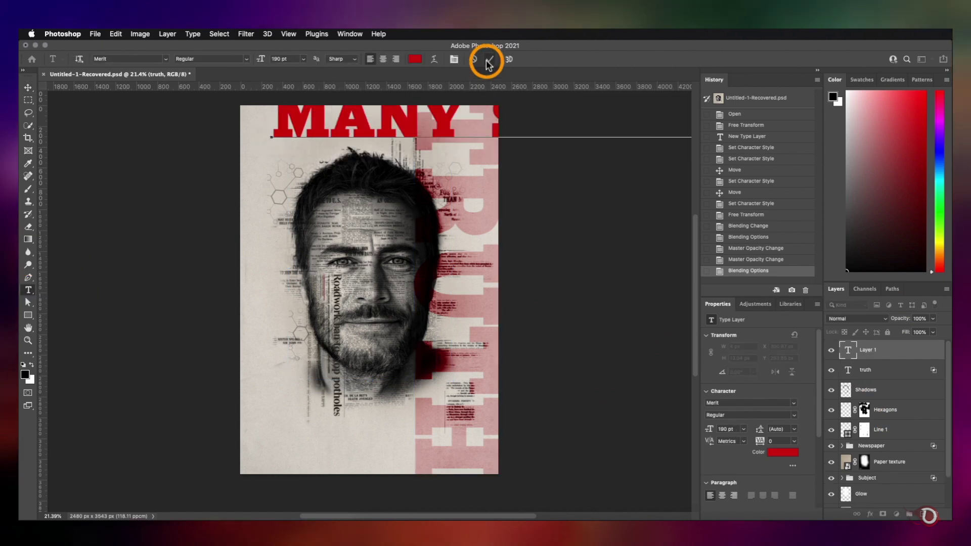
{"action": "left_click", "coordinate": [28, 88]}
Format the MANY STORIES, BUT ONLY ONE text as 18 pt Montserrat Bold in near-black #191919.
{"action": "mouse_move", "coordinate": [709, 431]}
{"action": "left_mouse_down"}
{"action": "mouse_move", "coordinate": [695, 431]}
{"action": "mouse_move", "coordinate": [703, 429]}
{"action": "left_mouse_up"}
{"action": "left_click", "coordinate": [793, 403]}
{"action": "left_click", "coordinate": [745, 75]}
{"action": "left_click", "coordinate": [794, 415]}
{"action": "left_click", "coordinate": [721, 454]}
{"action": "left_click", "coordinate": [782, 452]}
{"action": "left_click", "coordinate": [658, 329]}
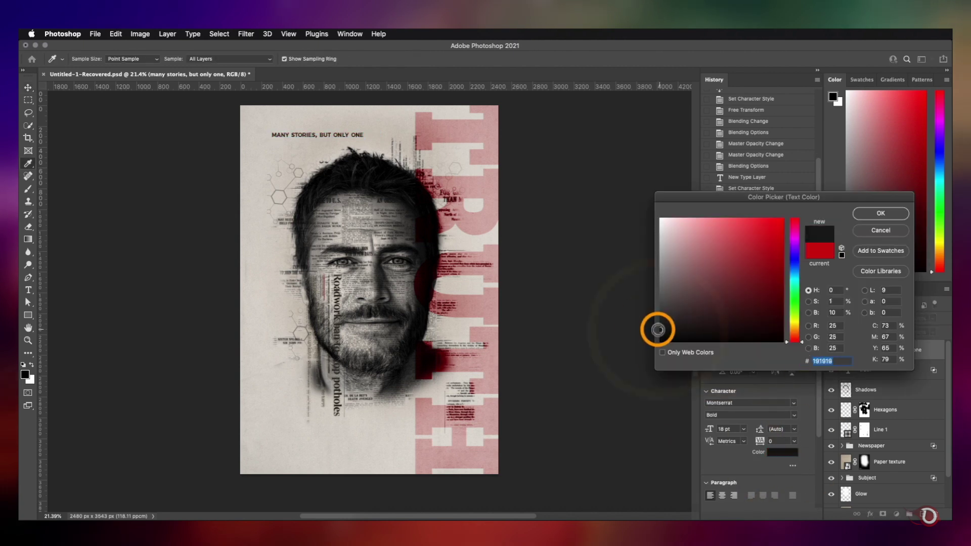
{"action": "left_click", "coordinate": [872, 213]}
Move the tagline to the page's lower-left corner and set its tracking to -20.
{"action": "left_click_drag", "start_coordinate": [340, 137], "coordinate": [318, 466]}
{"action": "left_click", "coordinate": [757, 442]}
Blend the tagline into the paper with Blend If, splitting This Layer's black slider to 0/13 and the Underlying Layer's white slider.
{"action": "scroll", "coordinate": [300, 465], "scroll_direction": "up", "scroll_amount": 10}
{"action": "left_click", "coordinate": [526, 360]}
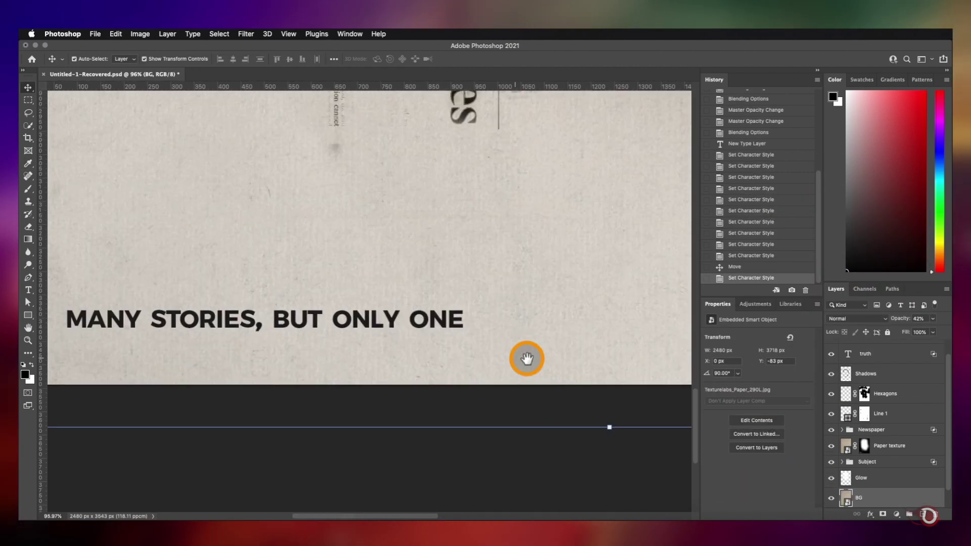
{"action": "left_click_drag", "start_coordinate": [526, 359], "coordinate": [561, 359]}
{"action": "double_click", "coordinate": [935, 350]}
{"action": "left_click_drag", "start_coordinate": [813, 339], "coordinate": [780, 340]}
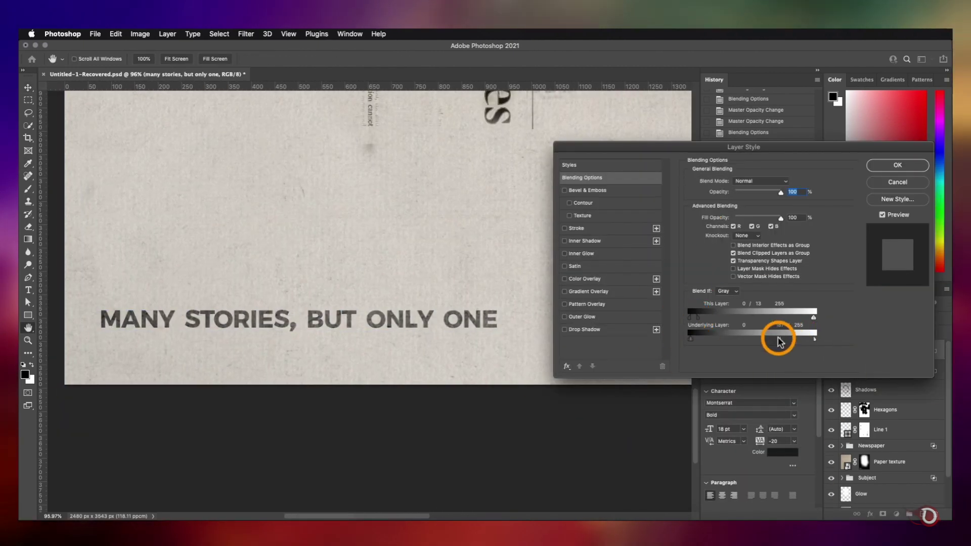
{"action": "left_click", "coordinate": [897, 165]}
Nudge the tagline slightly within the poster's lower-left corner and deselect it.
{"action": "scroll", "coordinate": [528, 306], "scroll_direction": "down", "scroll_amount": 10}
{"action": "left_click", "coordinate": [531, 306]}
{"action": "scroll", "coordinate": [405, 304], "scroll_direction": "down", "scroll_amount": 3}
{"action": "left_click_drag", "start_coordinate": [344, 444], "coordinate": [348, 448]}
{"action": "left_click", "coordinate": [354, 476]}
{"action": "scroll", "coordinate": [382, 296], "scroll_direction": "right", "scroll_amount": 3}
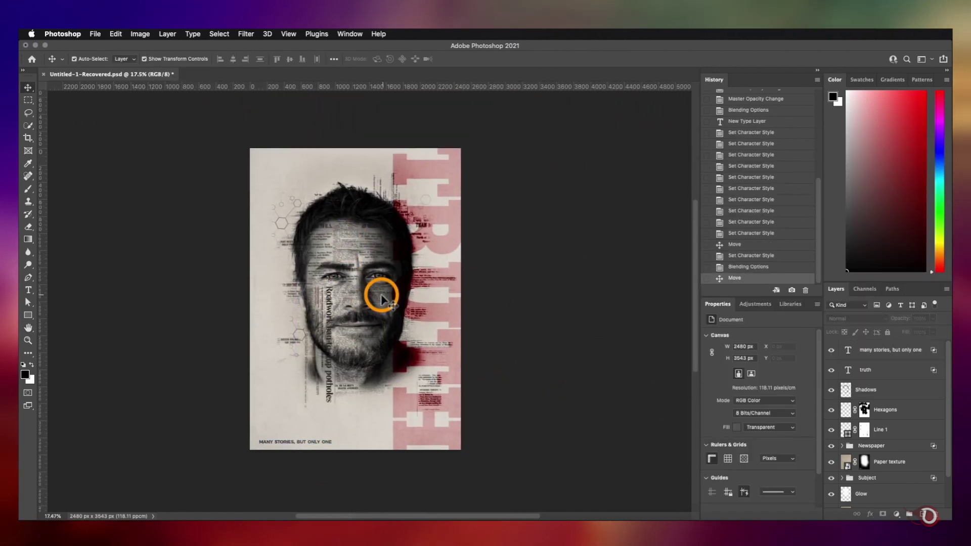
{"action": "scroll", "coordinate": [381, 298], "scroll_direction": "up", "scroll_amount": 8}
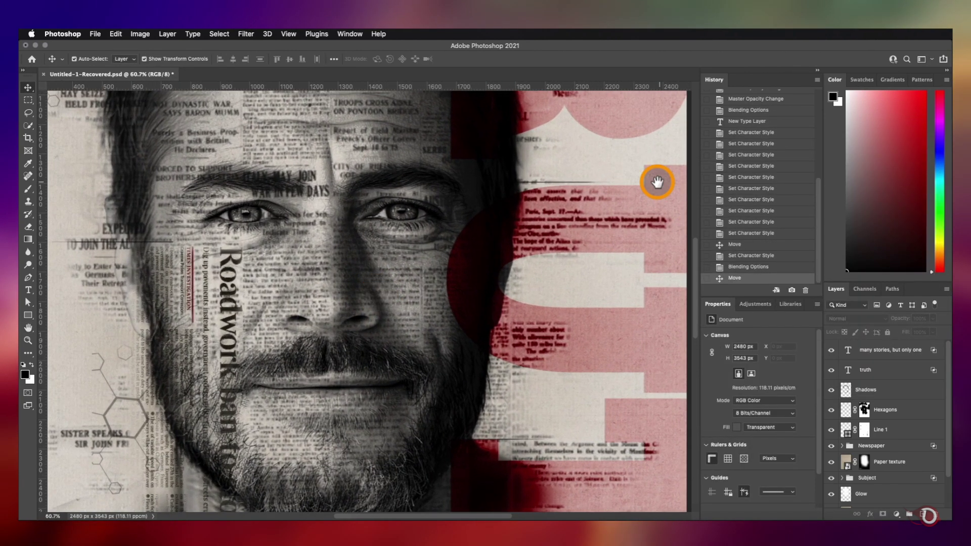
{"action": "left_click_drag", "start_coordinate": [657, 182], "coordinate": [669, 500]}
{"action": "left_click_drag", "start_coordinate": [551, 486], "coordinate": [550, 230]}
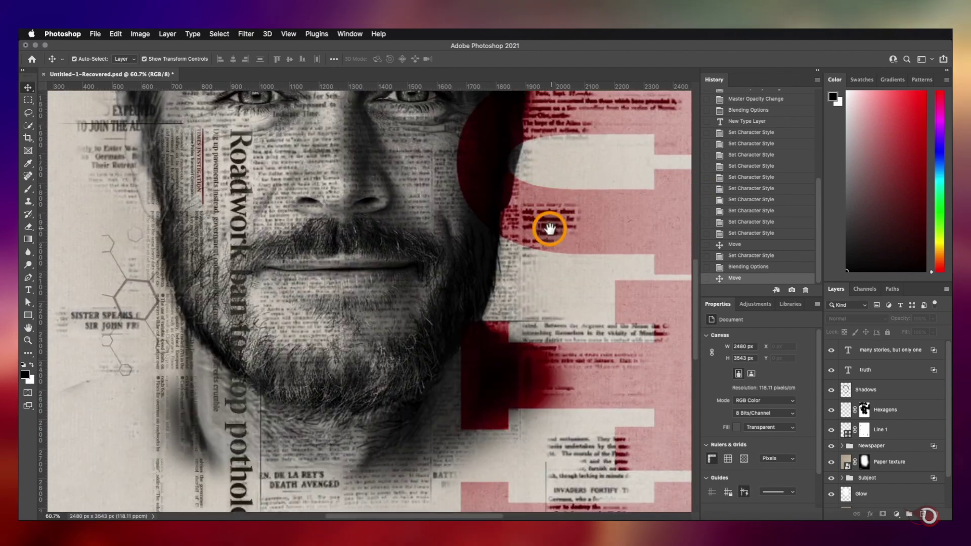
{"action": "scroll", "coordinate": [549, 228], "scroll_direction": "down", "scroll_amount": 6}
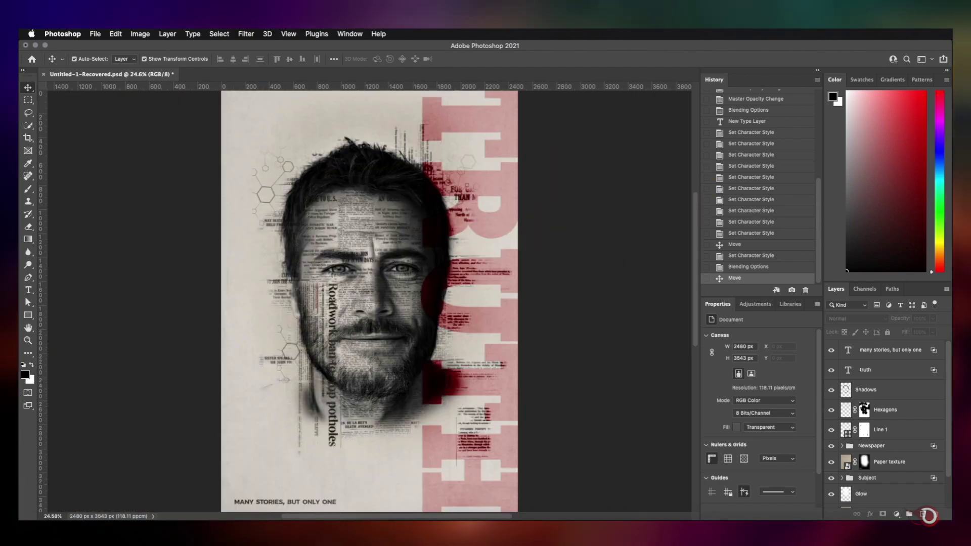